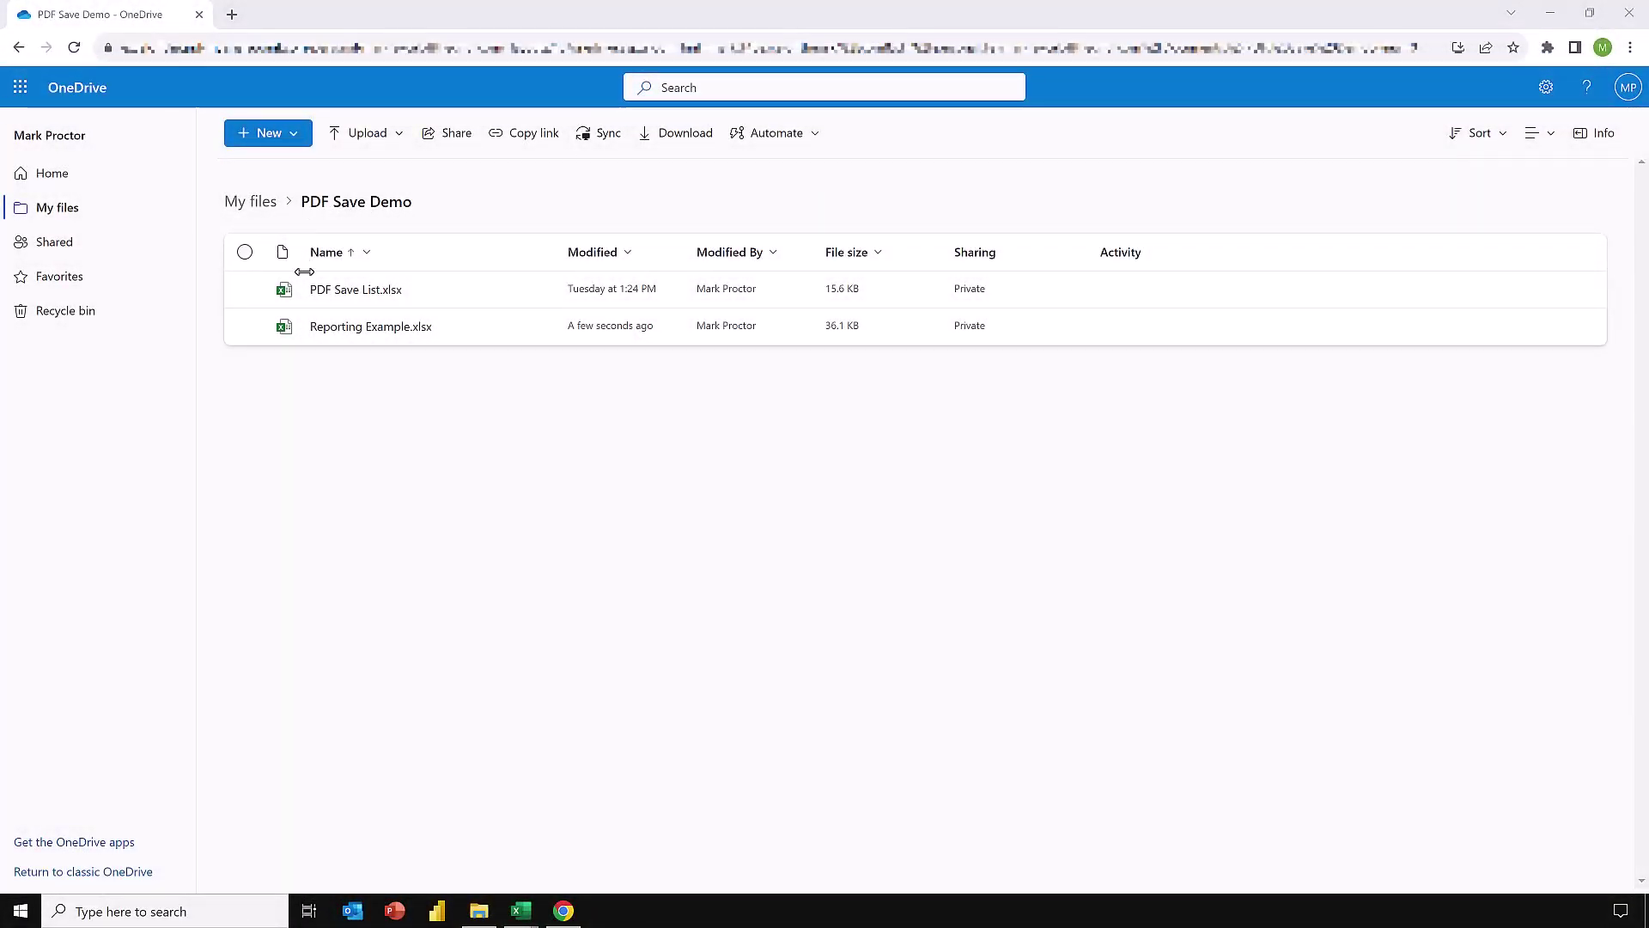
Bring up the details card for PDF Save List.xlsx (15.6 KB) in PDF Save Demo.
mouse_move(352, 305)
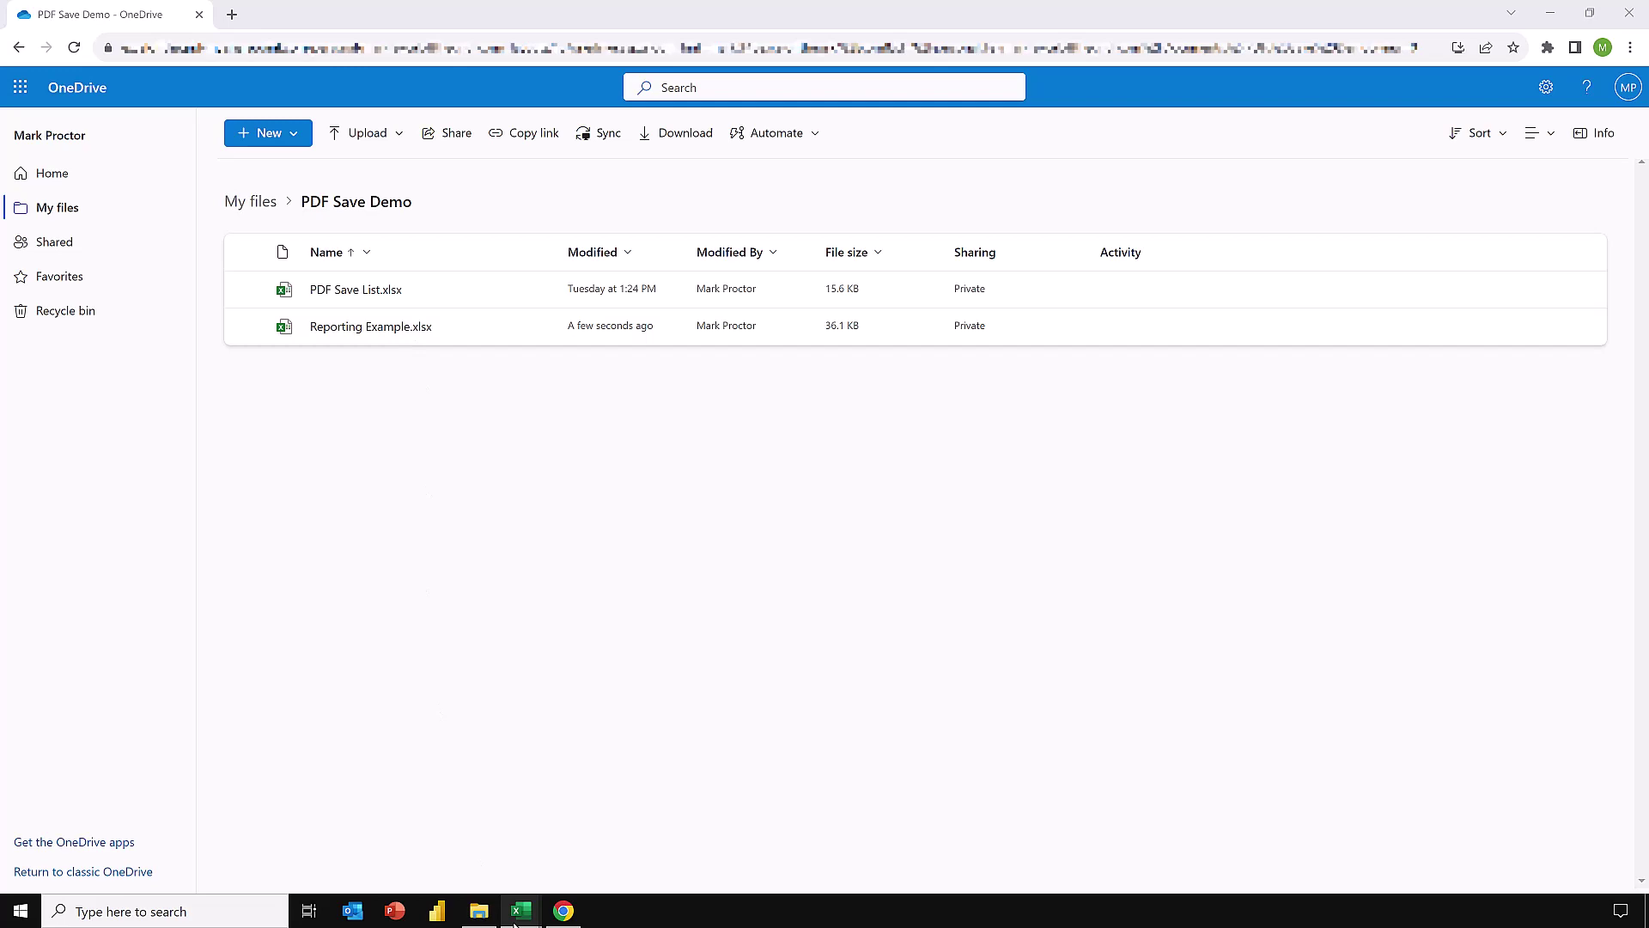
Switch to Reporting Example and enter North in J4 and 31/08/2023 in J6.
mouse_move(518, 912)
left_click(466, 850)
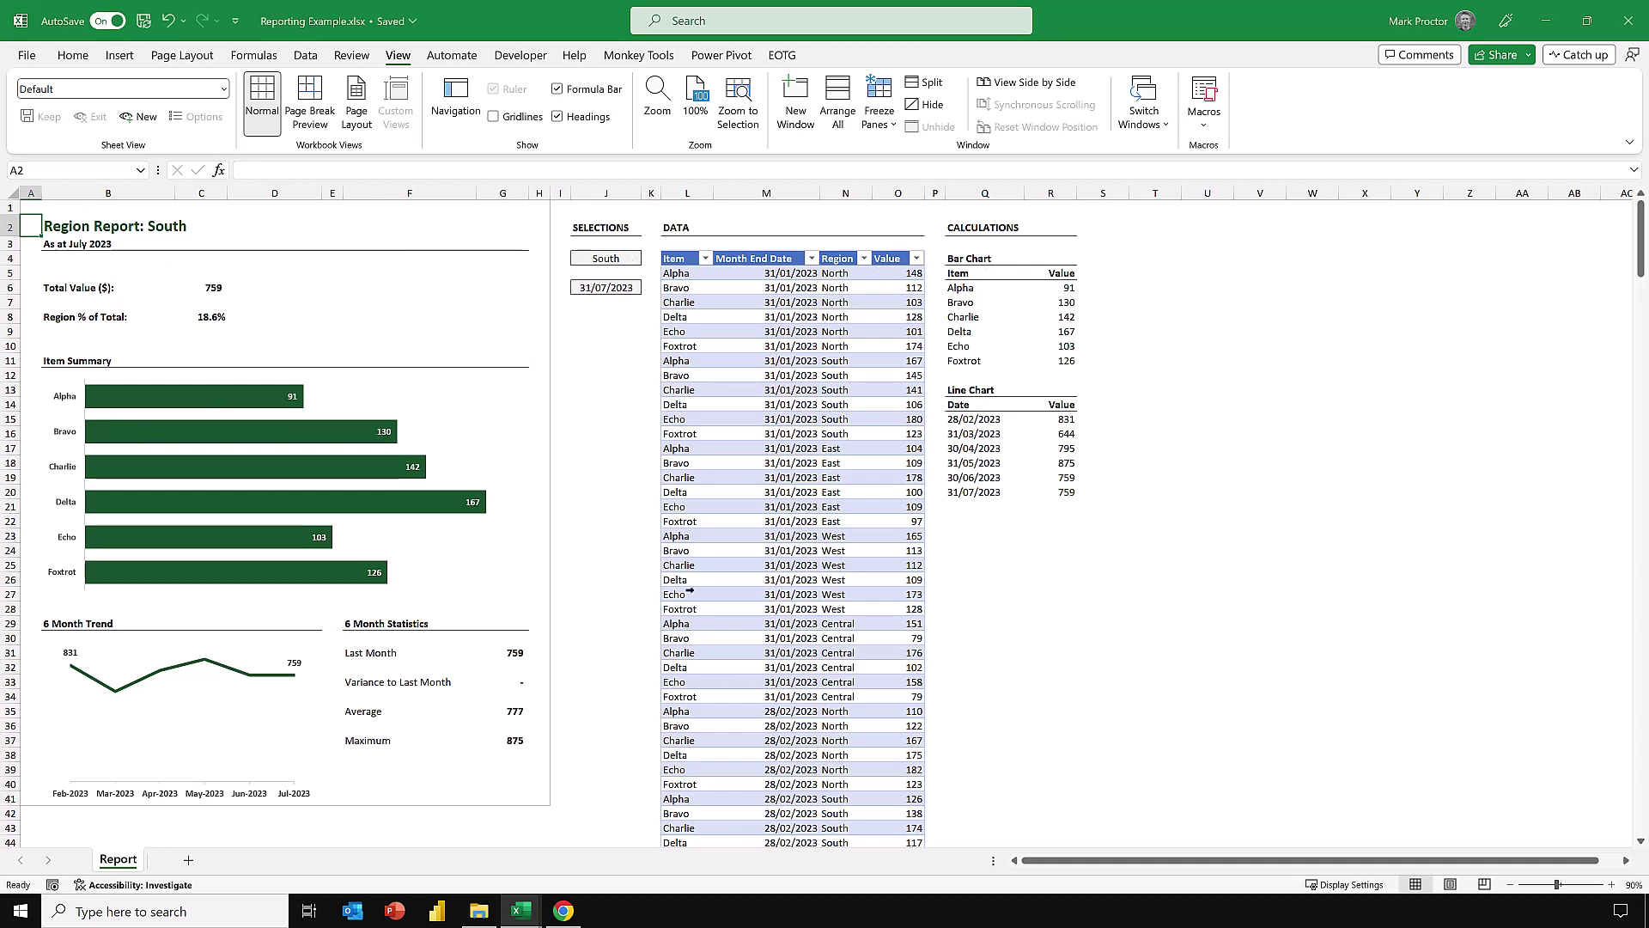
left_click(623, 259)
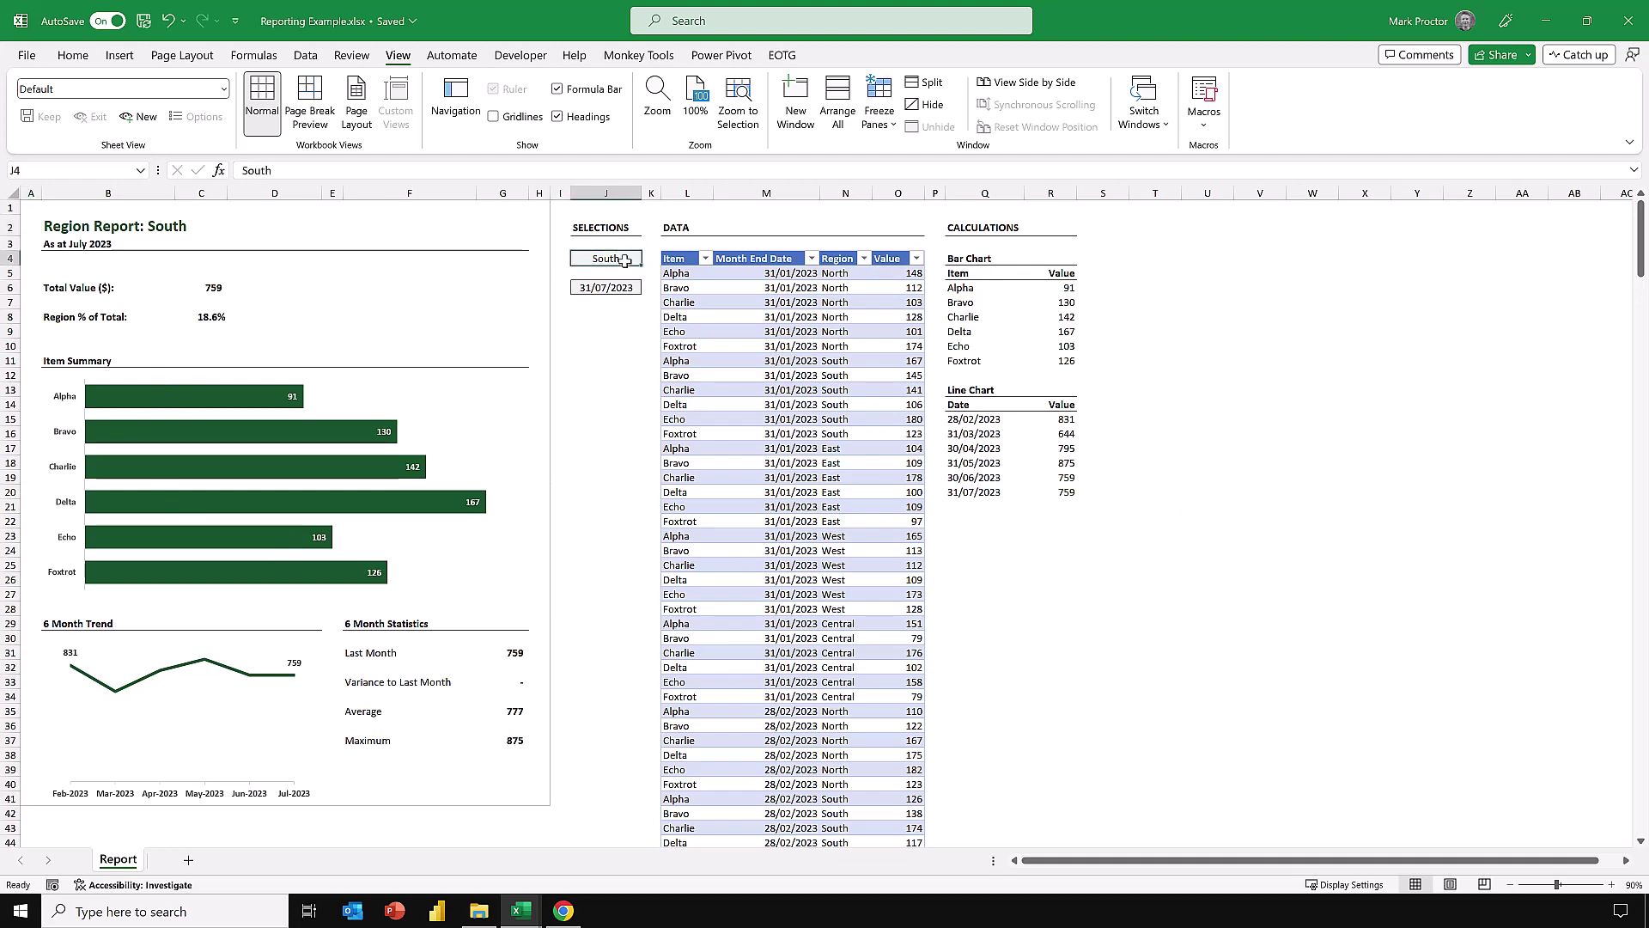
type("North")
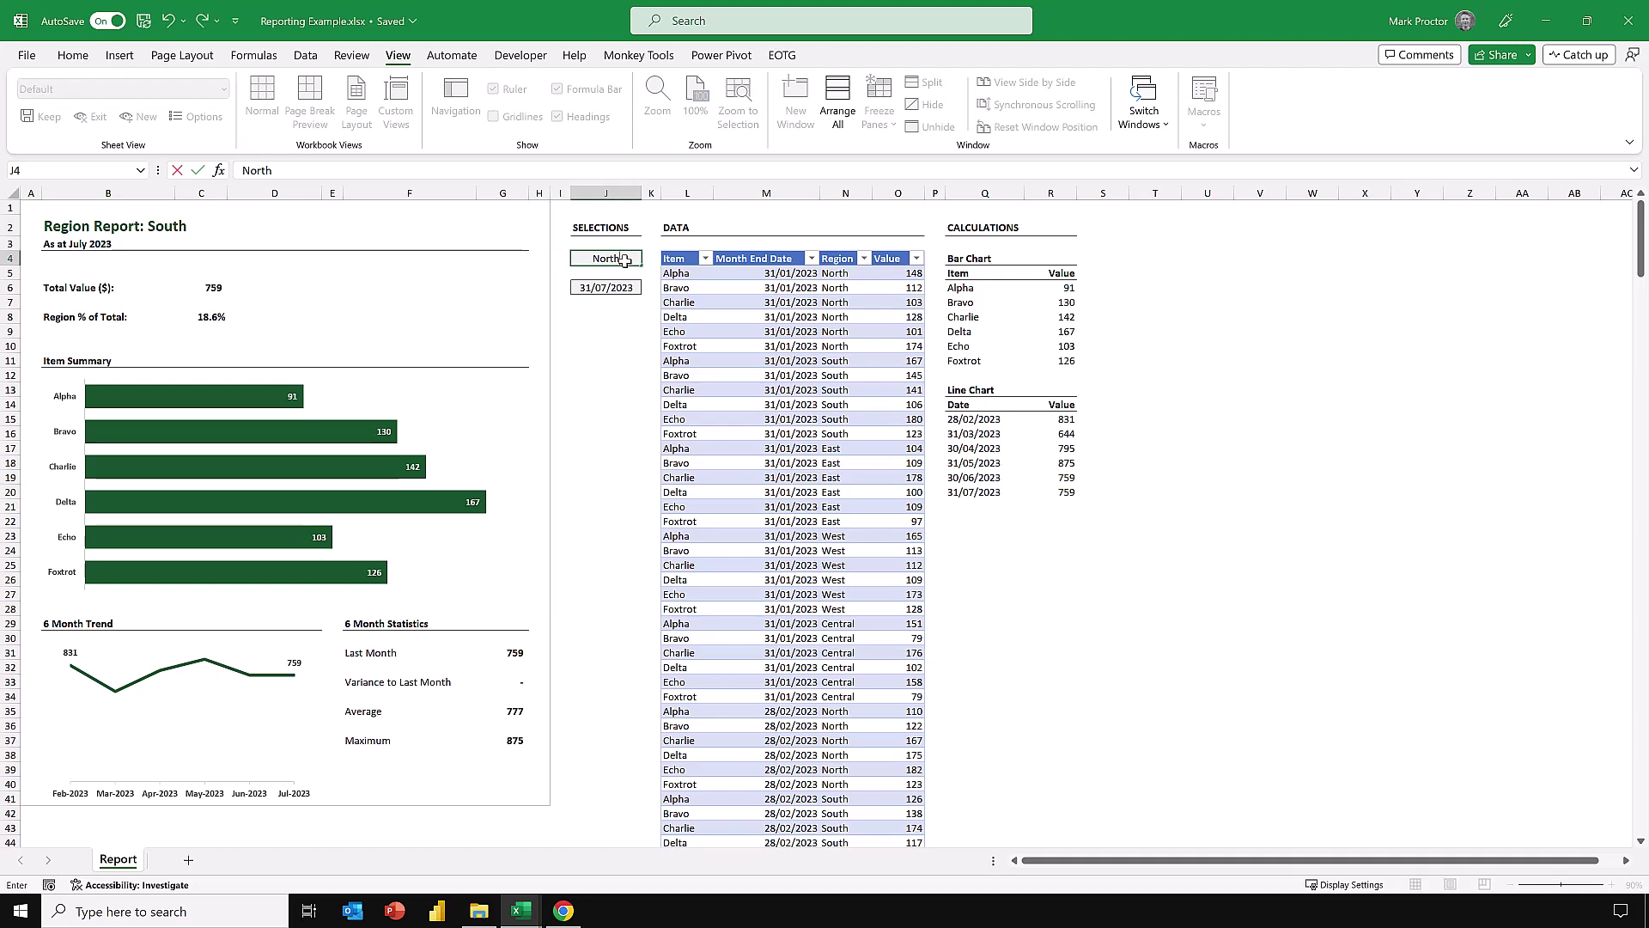
key("Return")
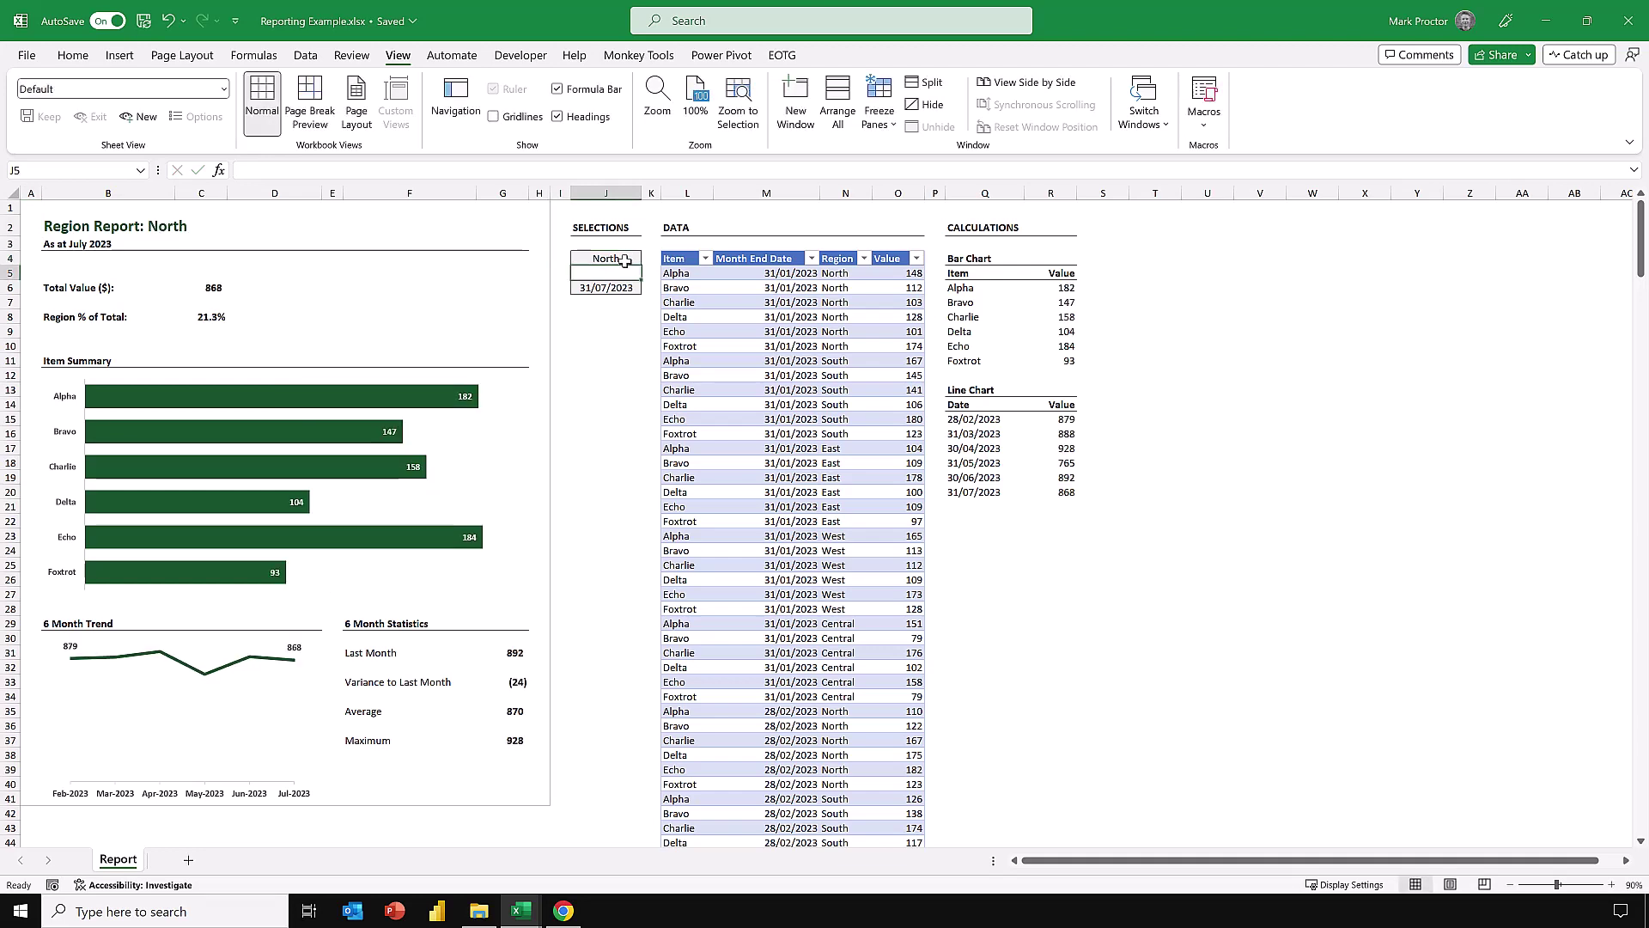
left_click(617, 288)
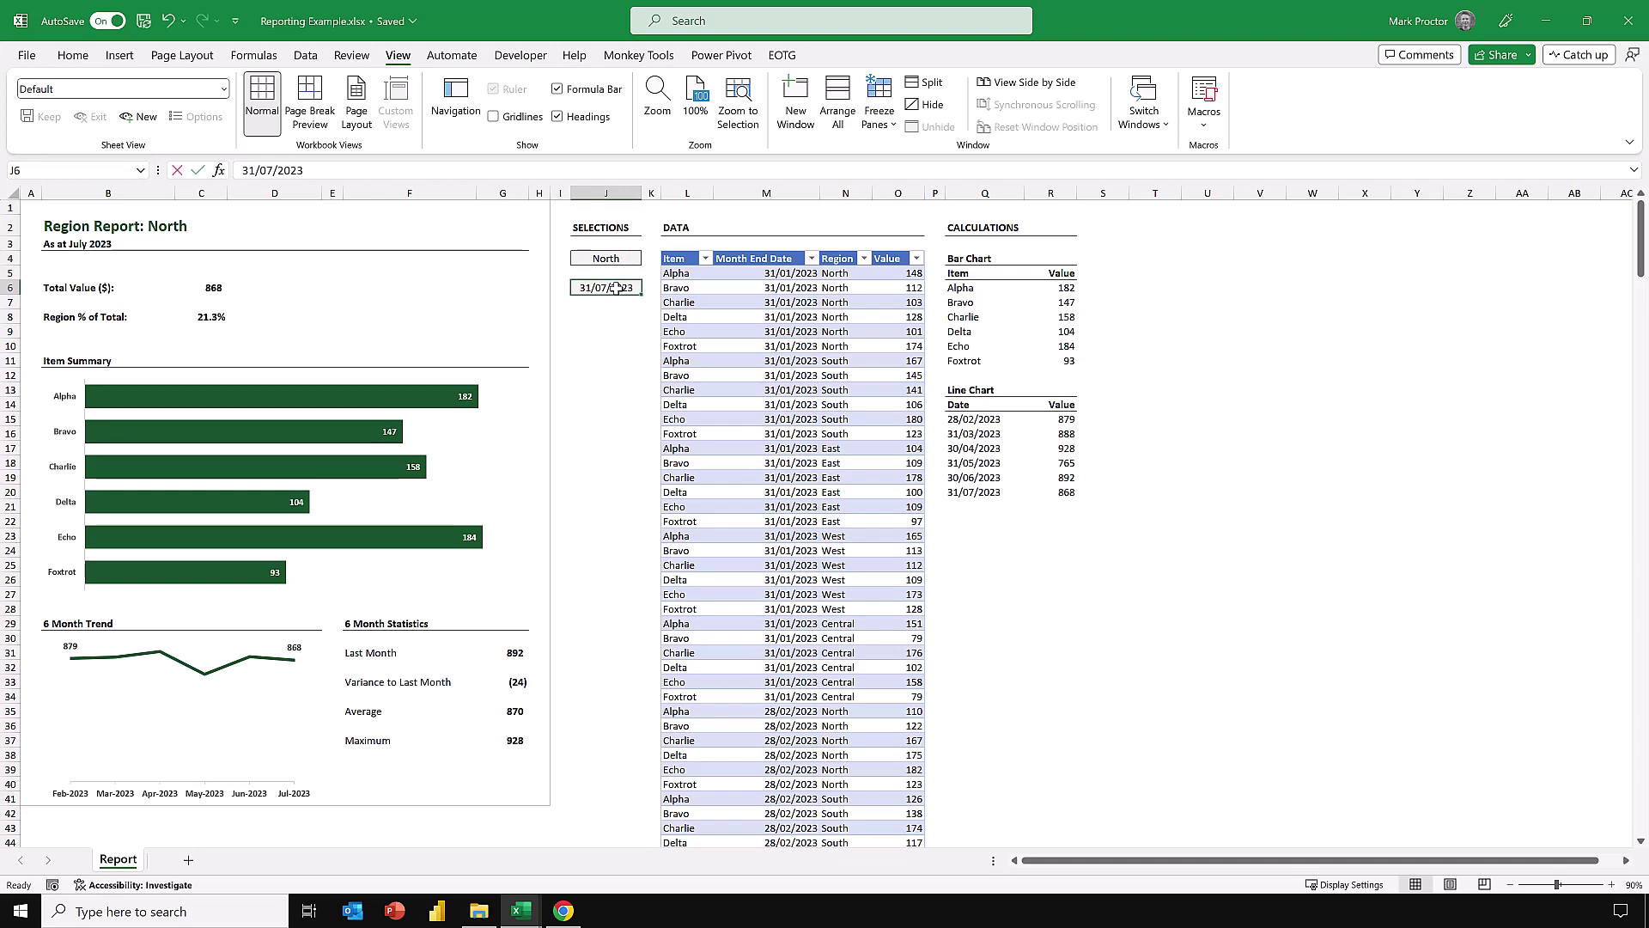
type("31/08/20")
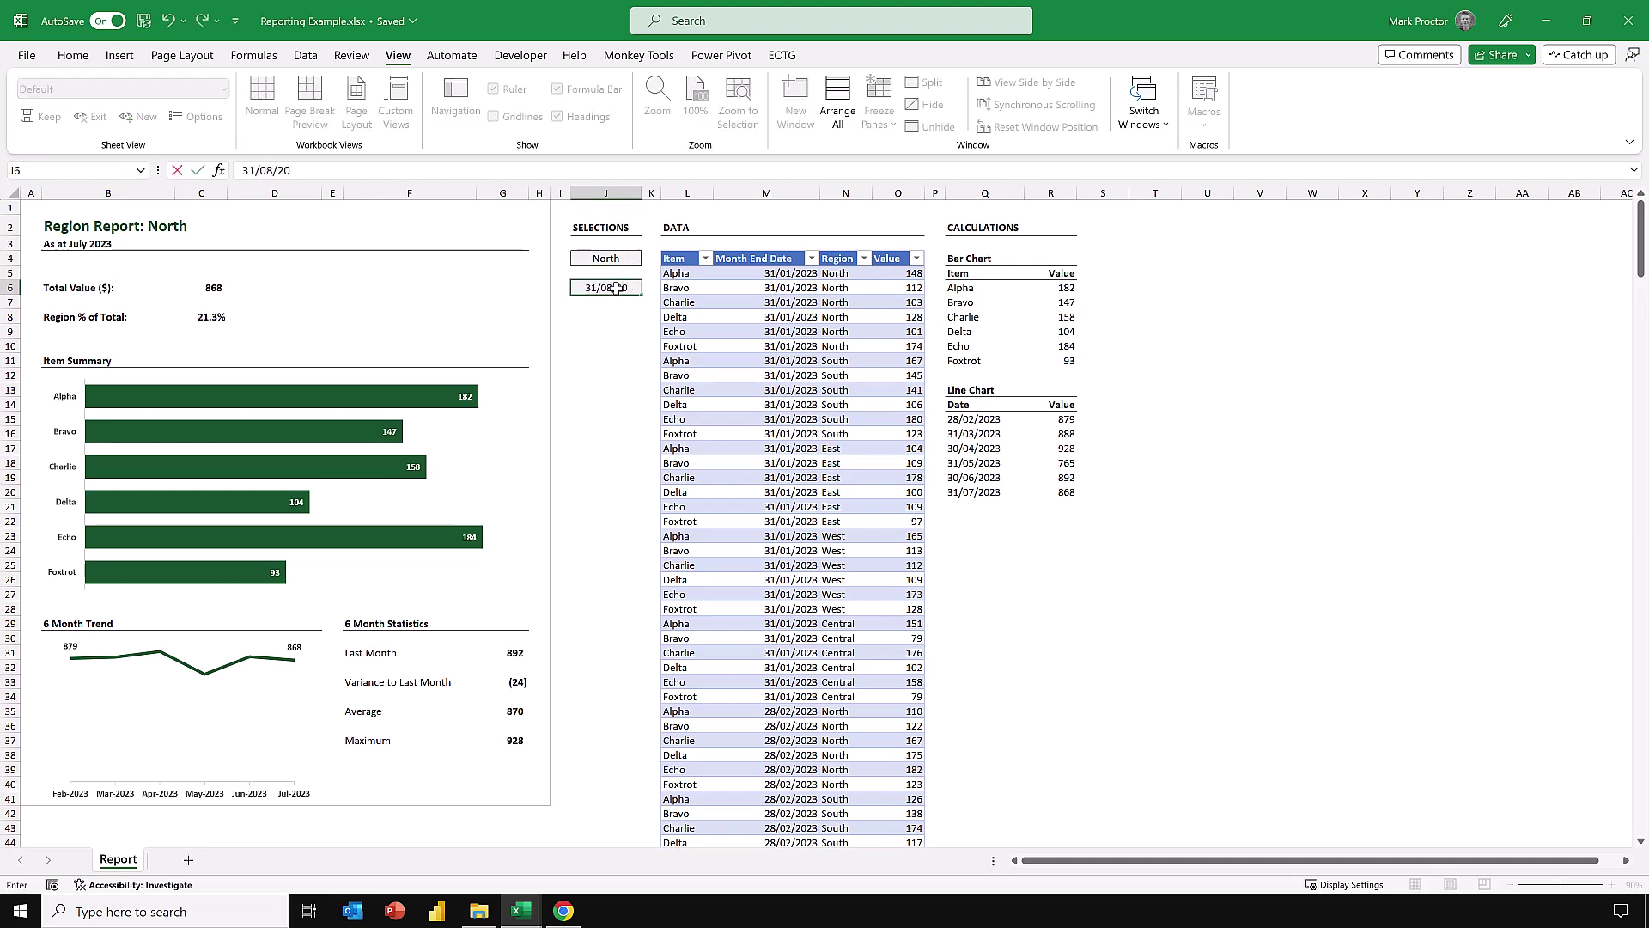
type("23")
key("Return")
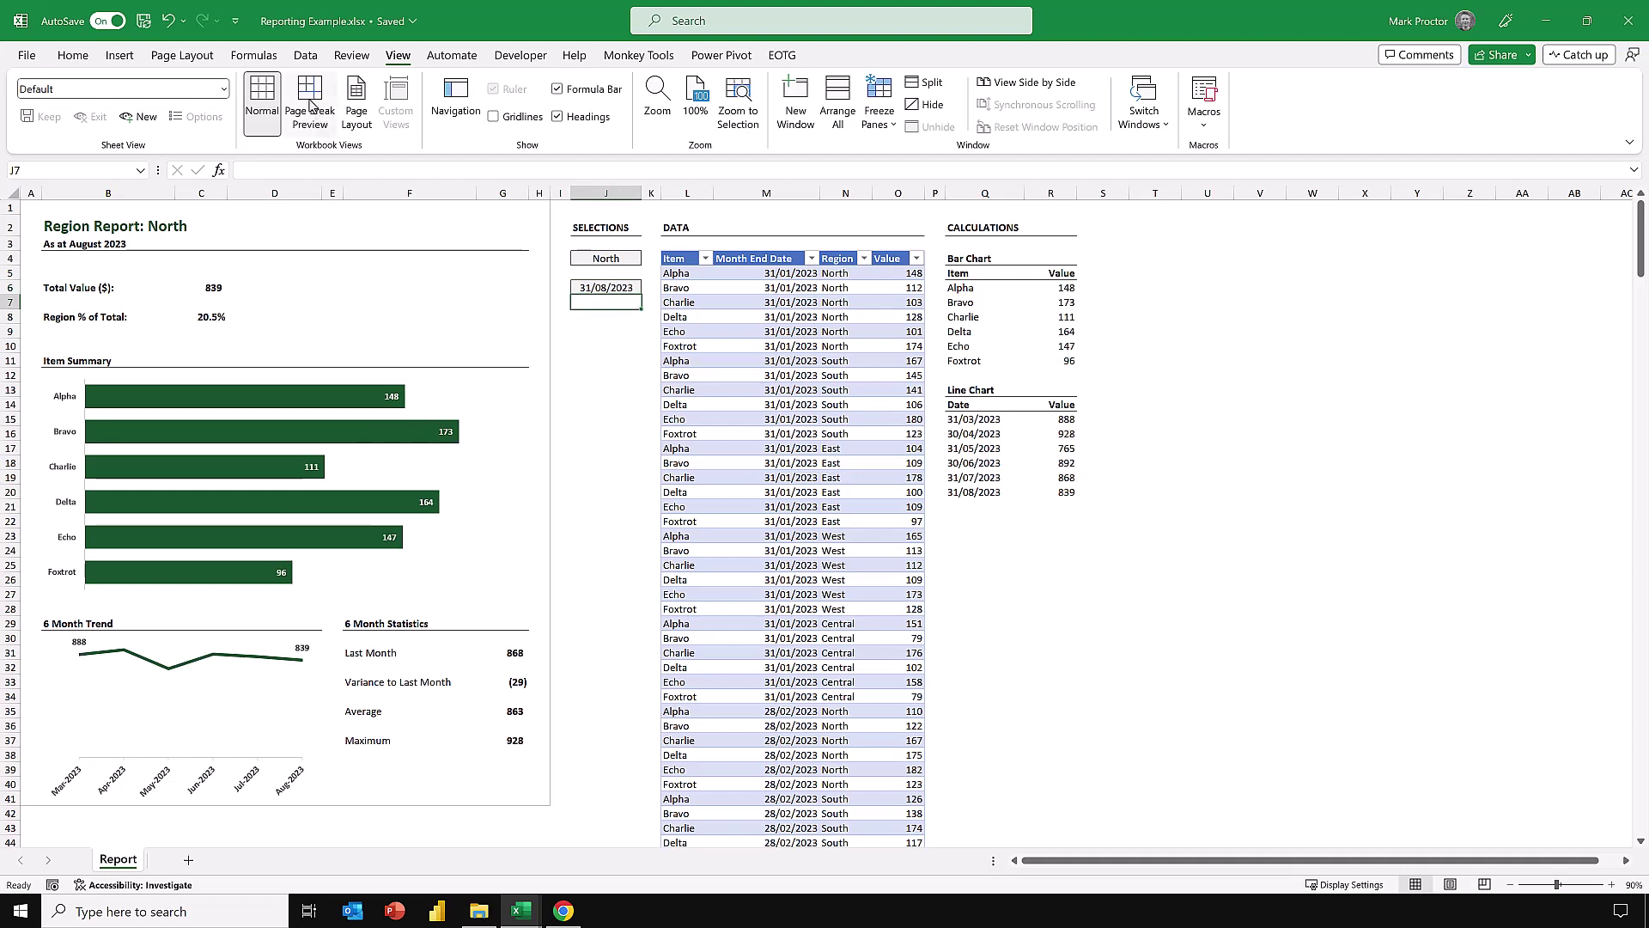
left_click(311, 104)
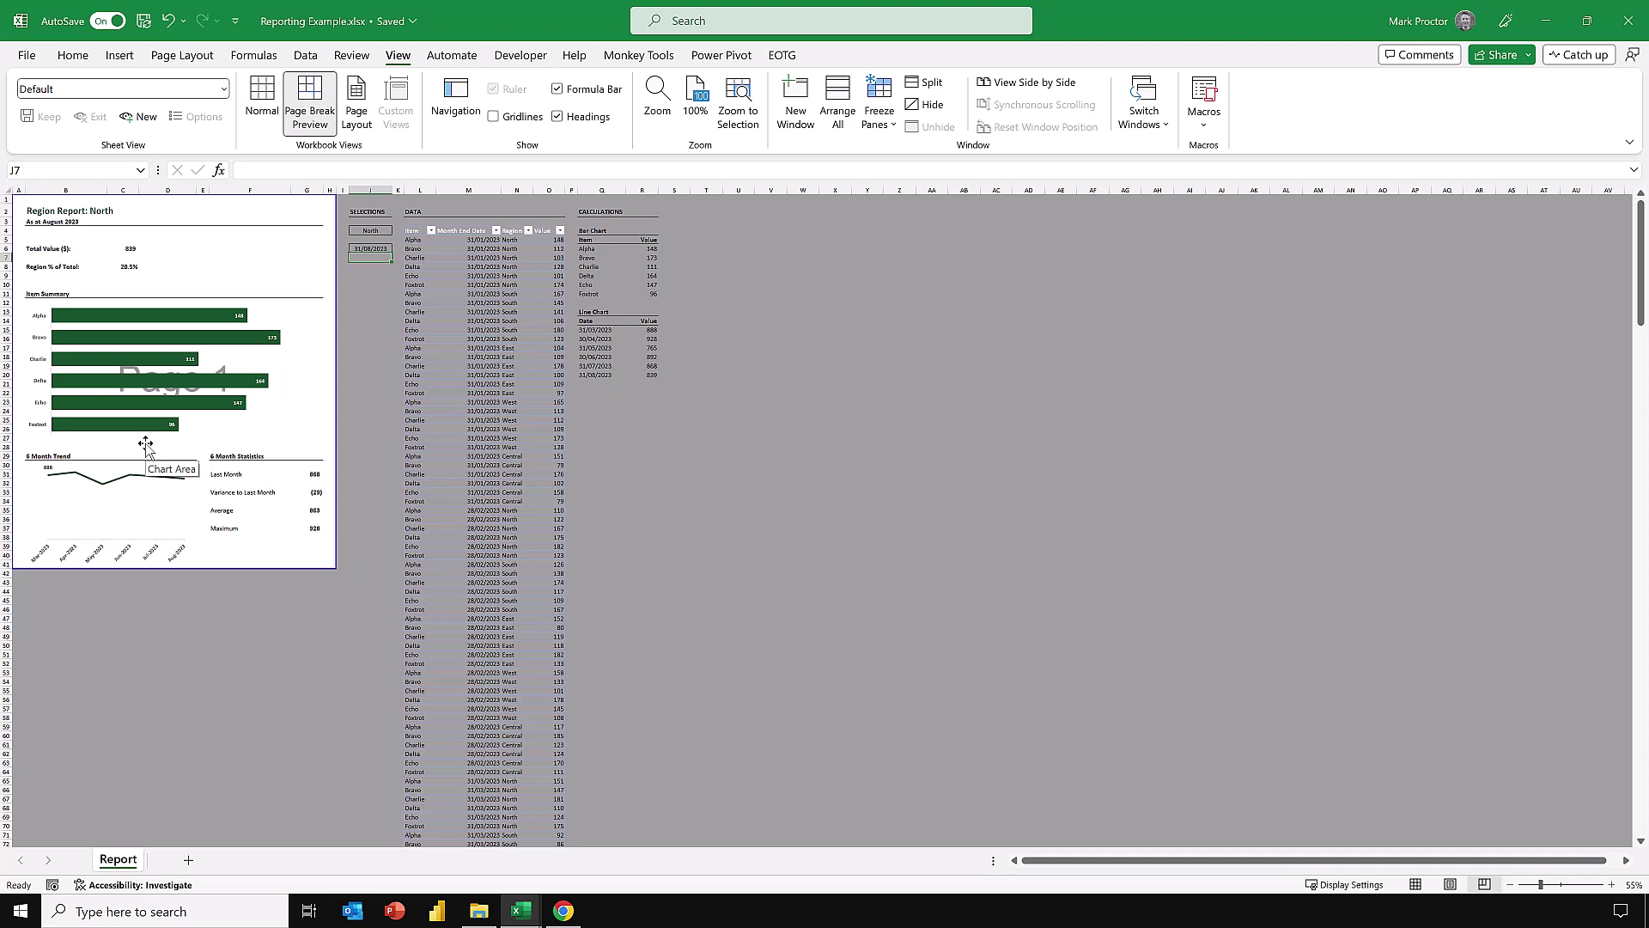
left_click(260, 94)
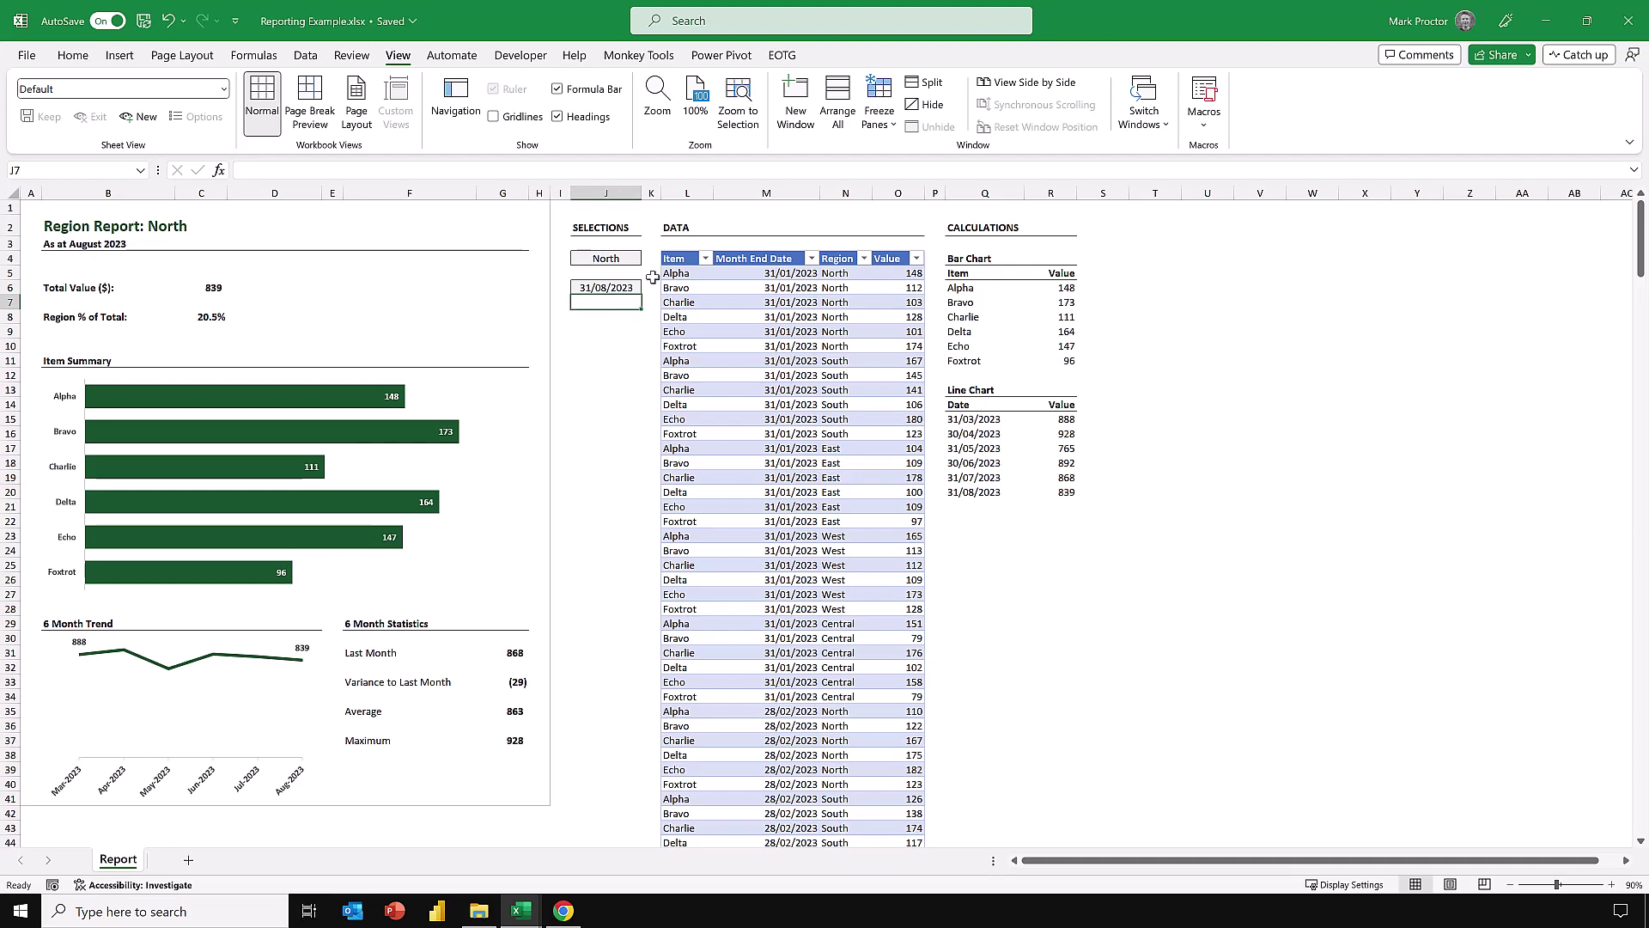
left_click(620, 258)
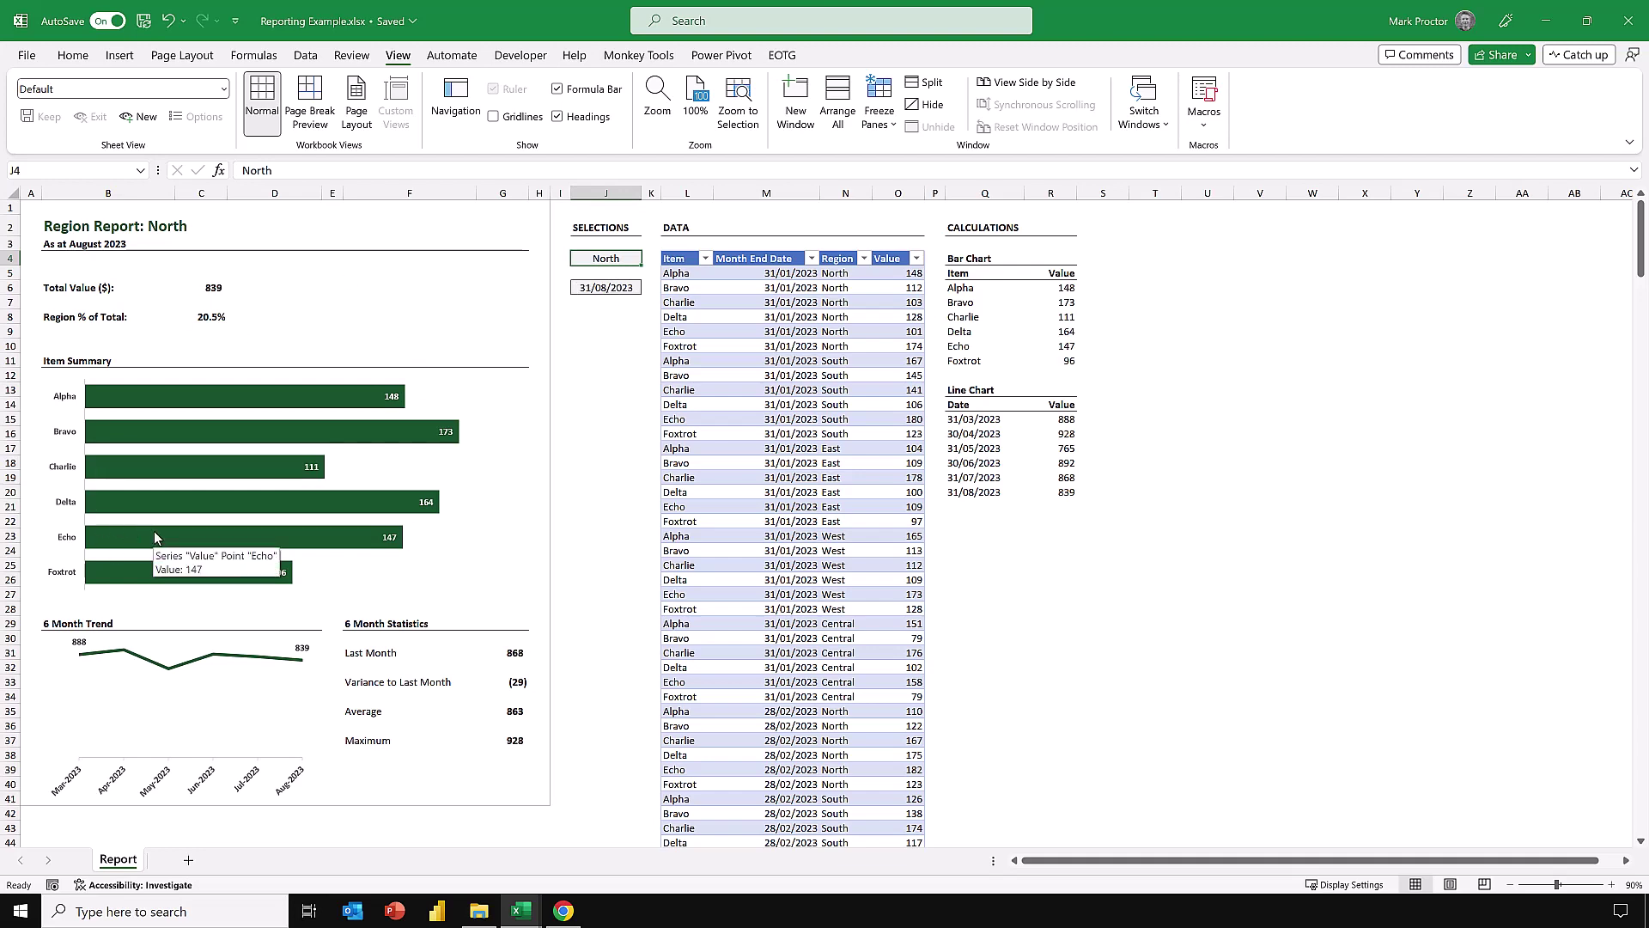
mouse_move(521, 910)
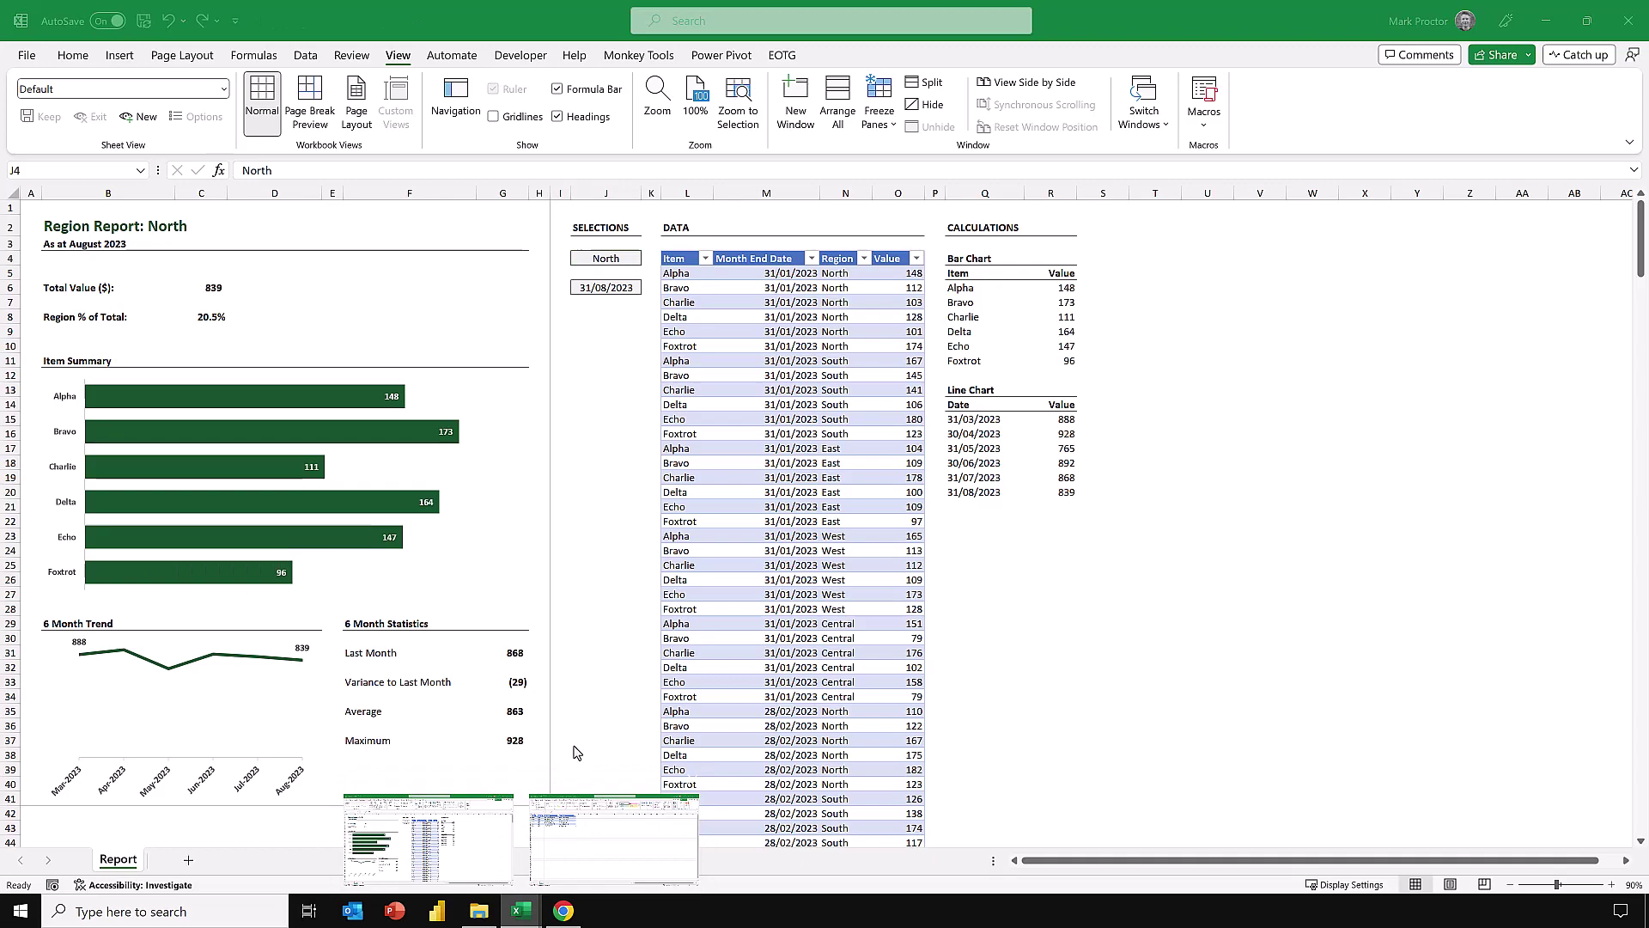
Switch to PDF Save List and show Table Design, revealing the table name ReportList.
left_click(581, 845)
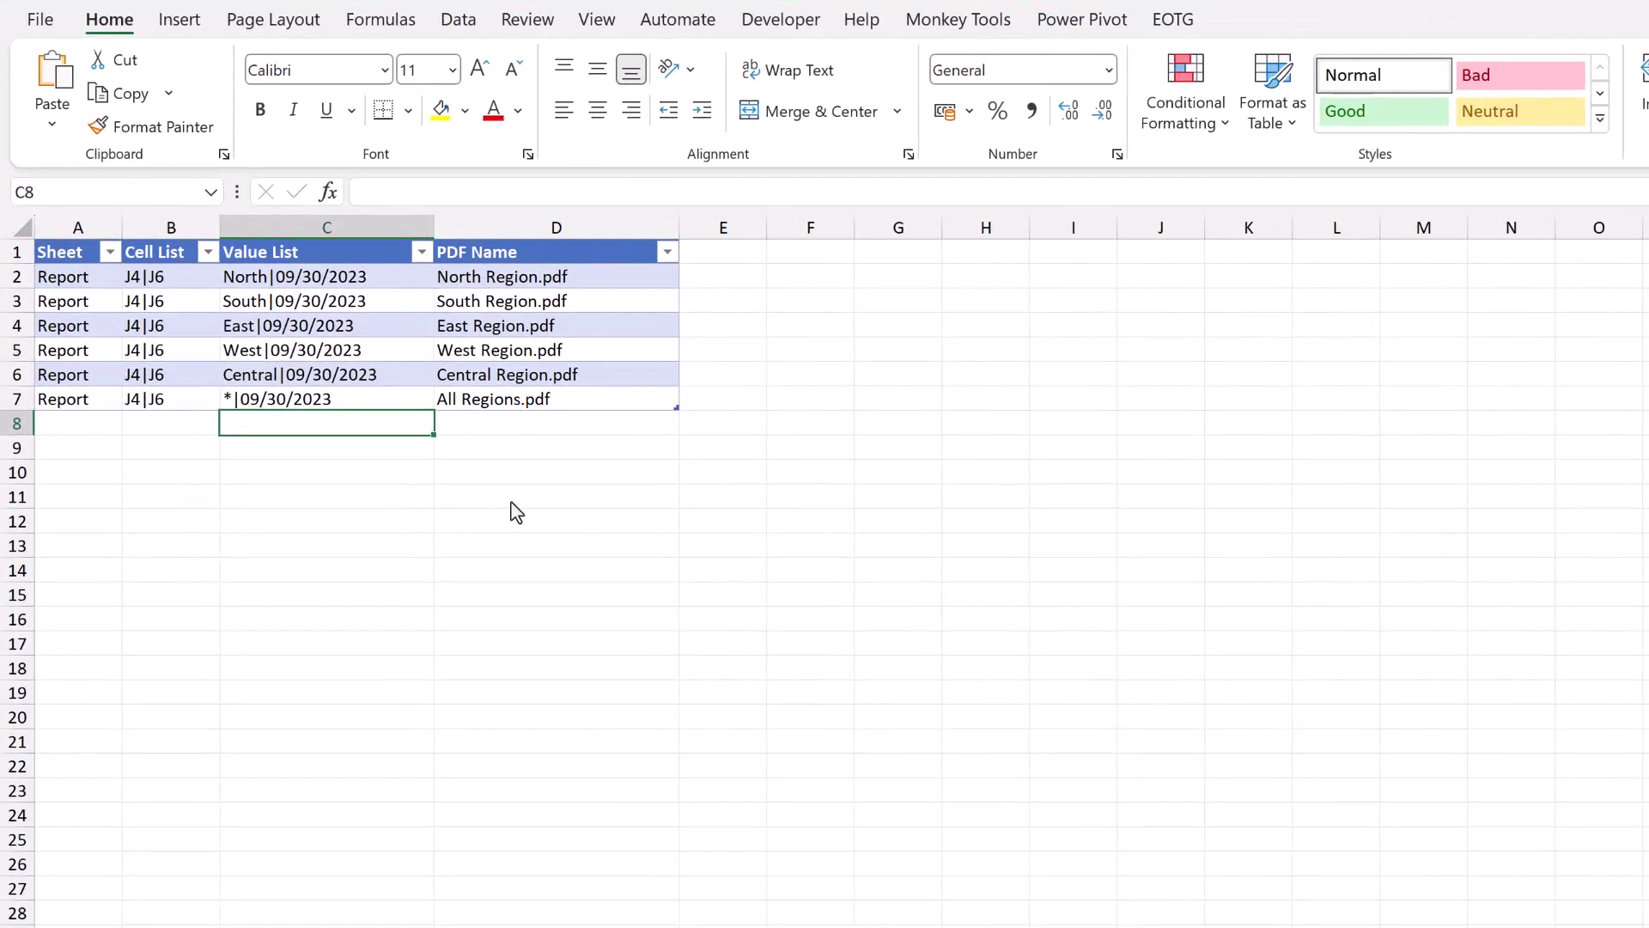
left_click(448, 374)
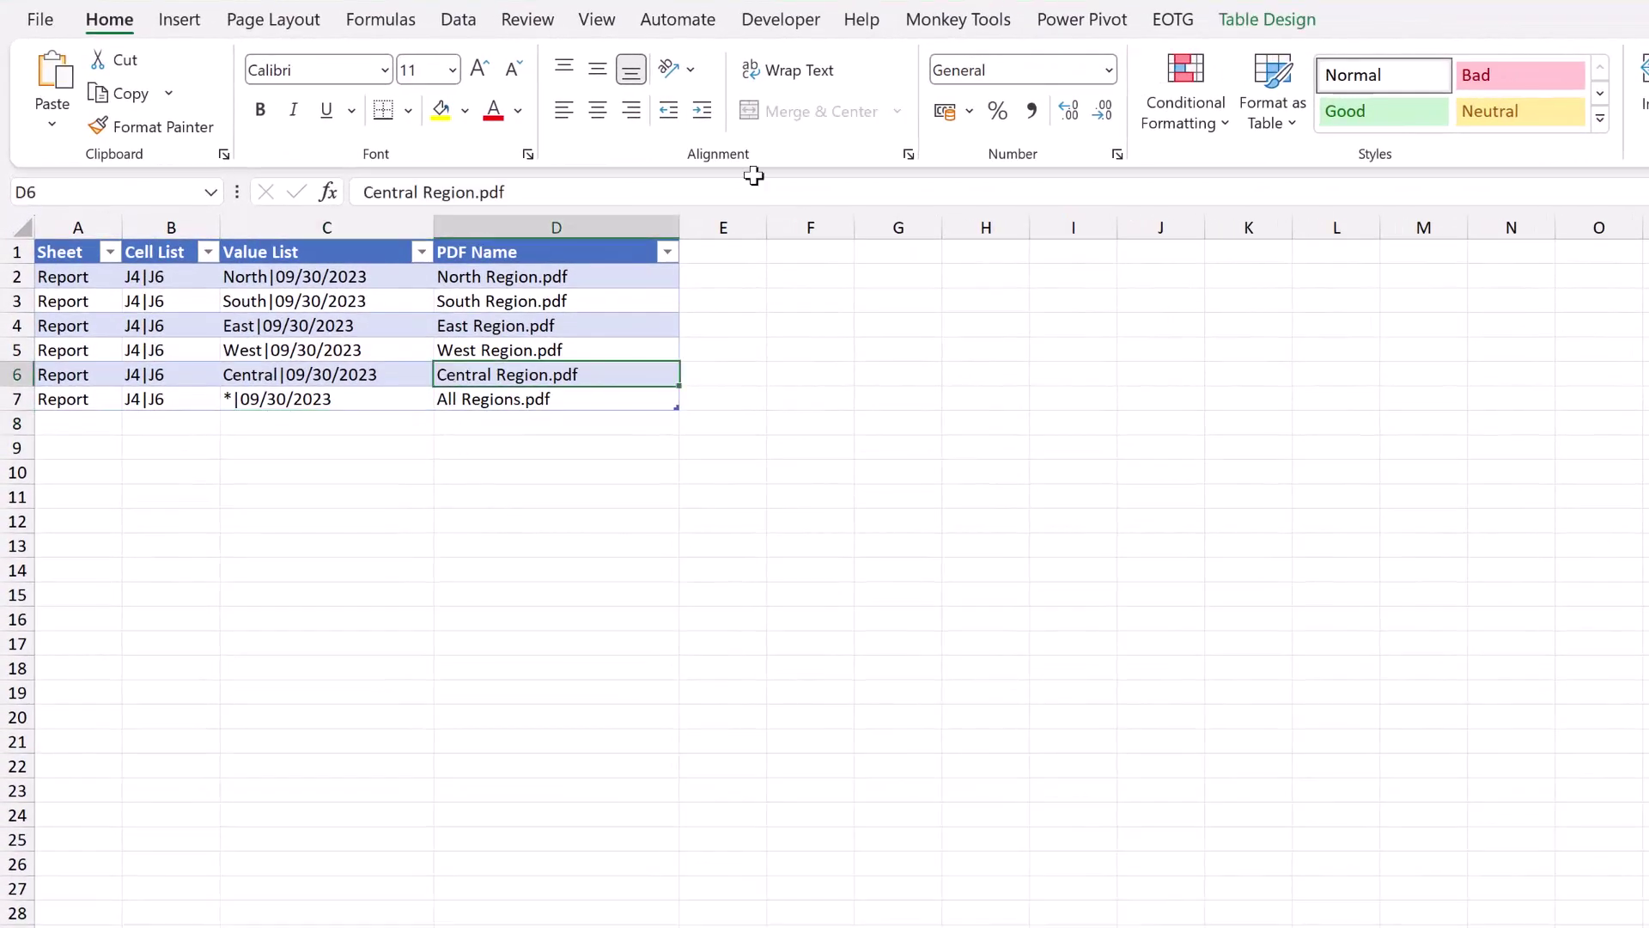
left_click(1254, 32)
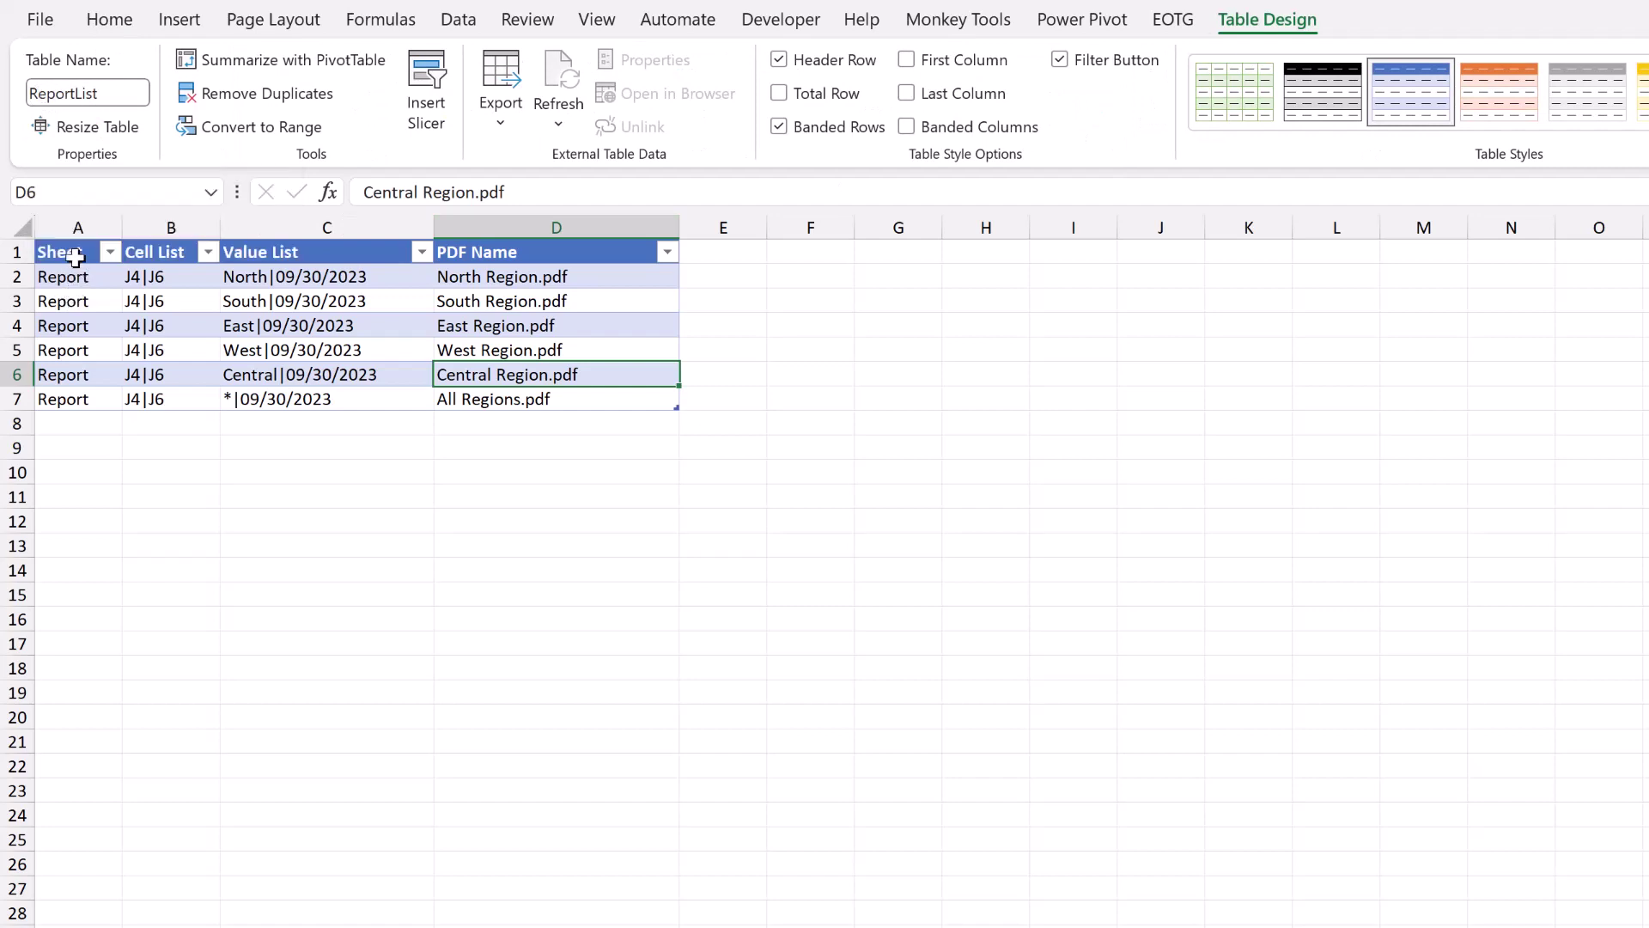
Select the Sheet, Cell List and Value List columns in turn.
left_click(74, 245)
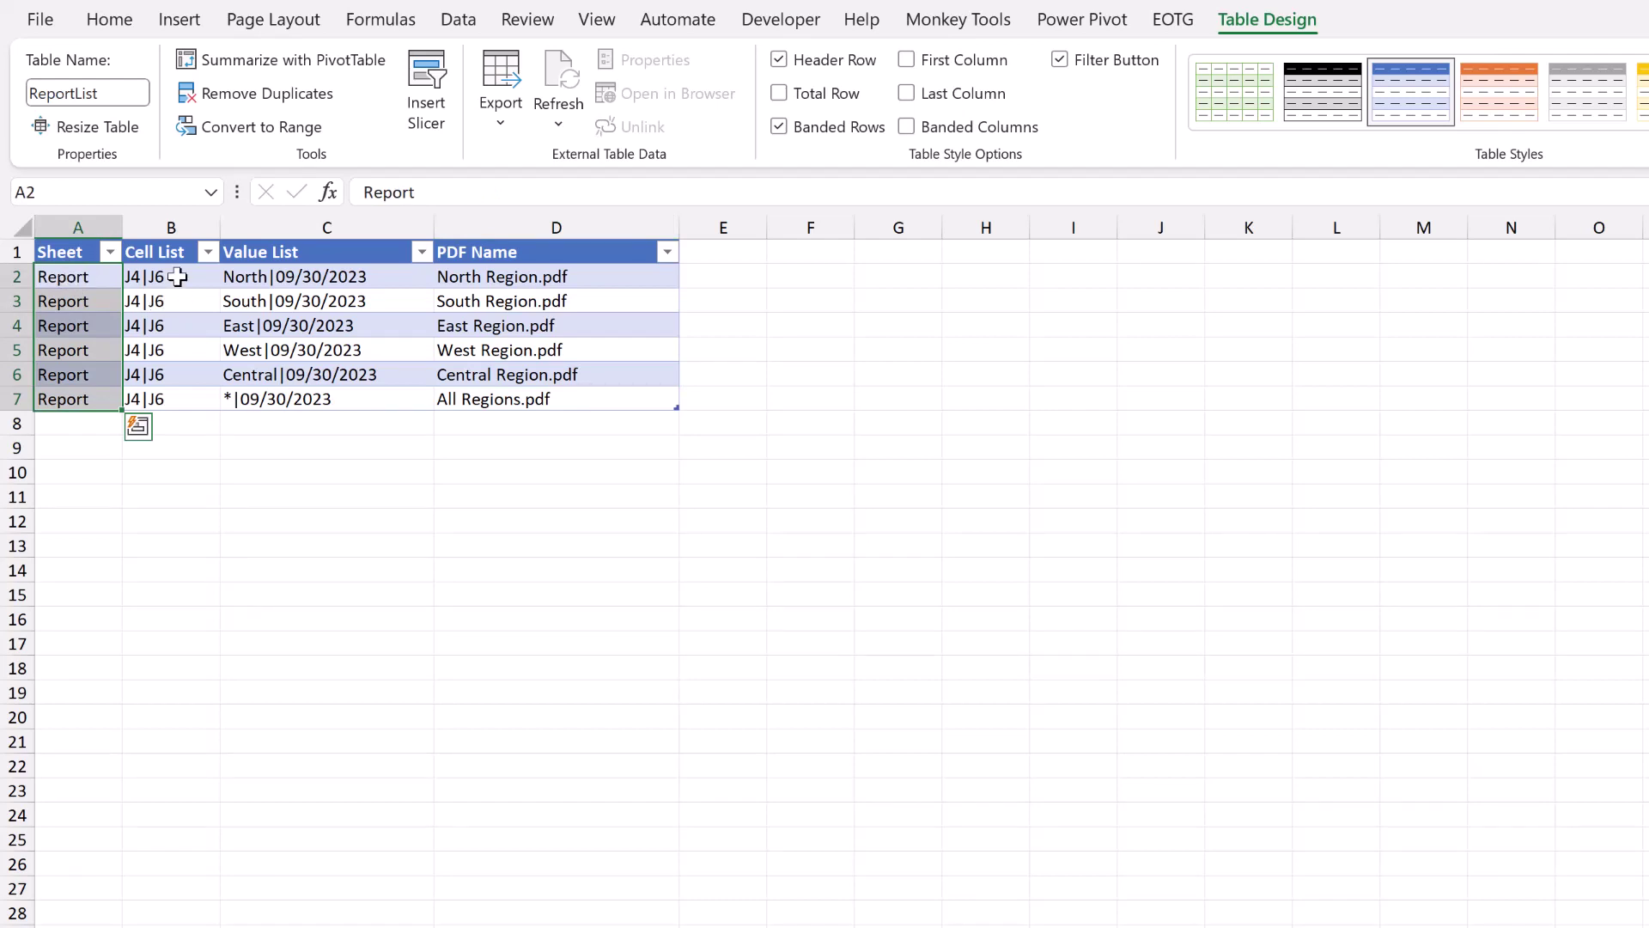
left_click(169, 240)
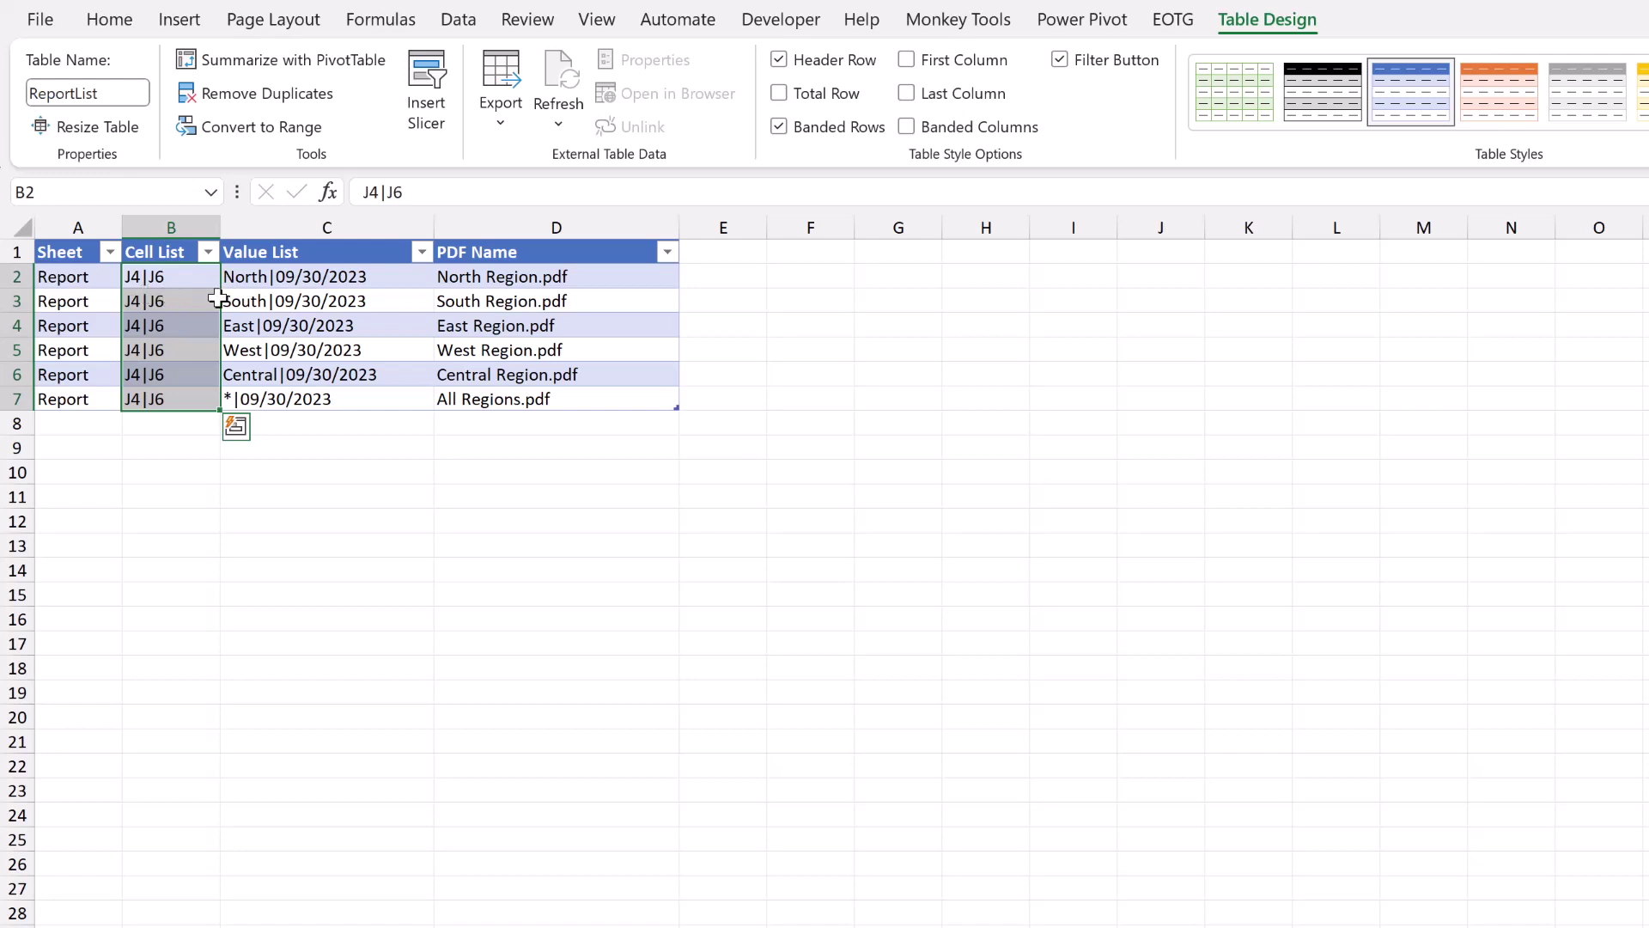
left_click(269, 244)
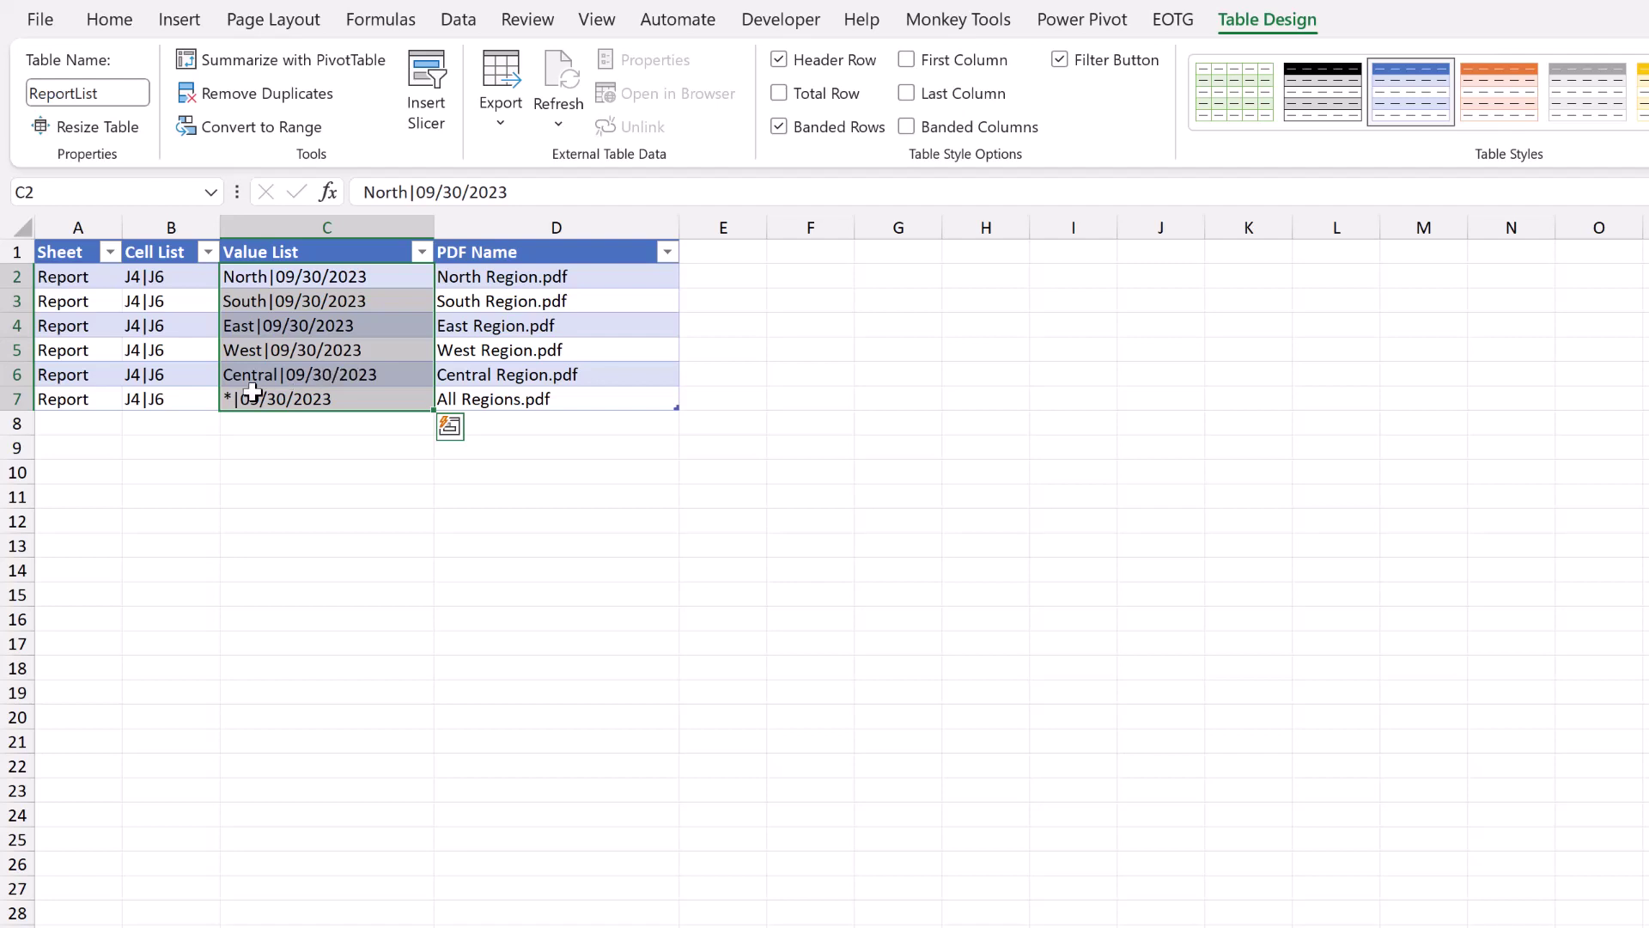
Highlight the first Cell List and Value List entries of the table.
left_click(159, 283)
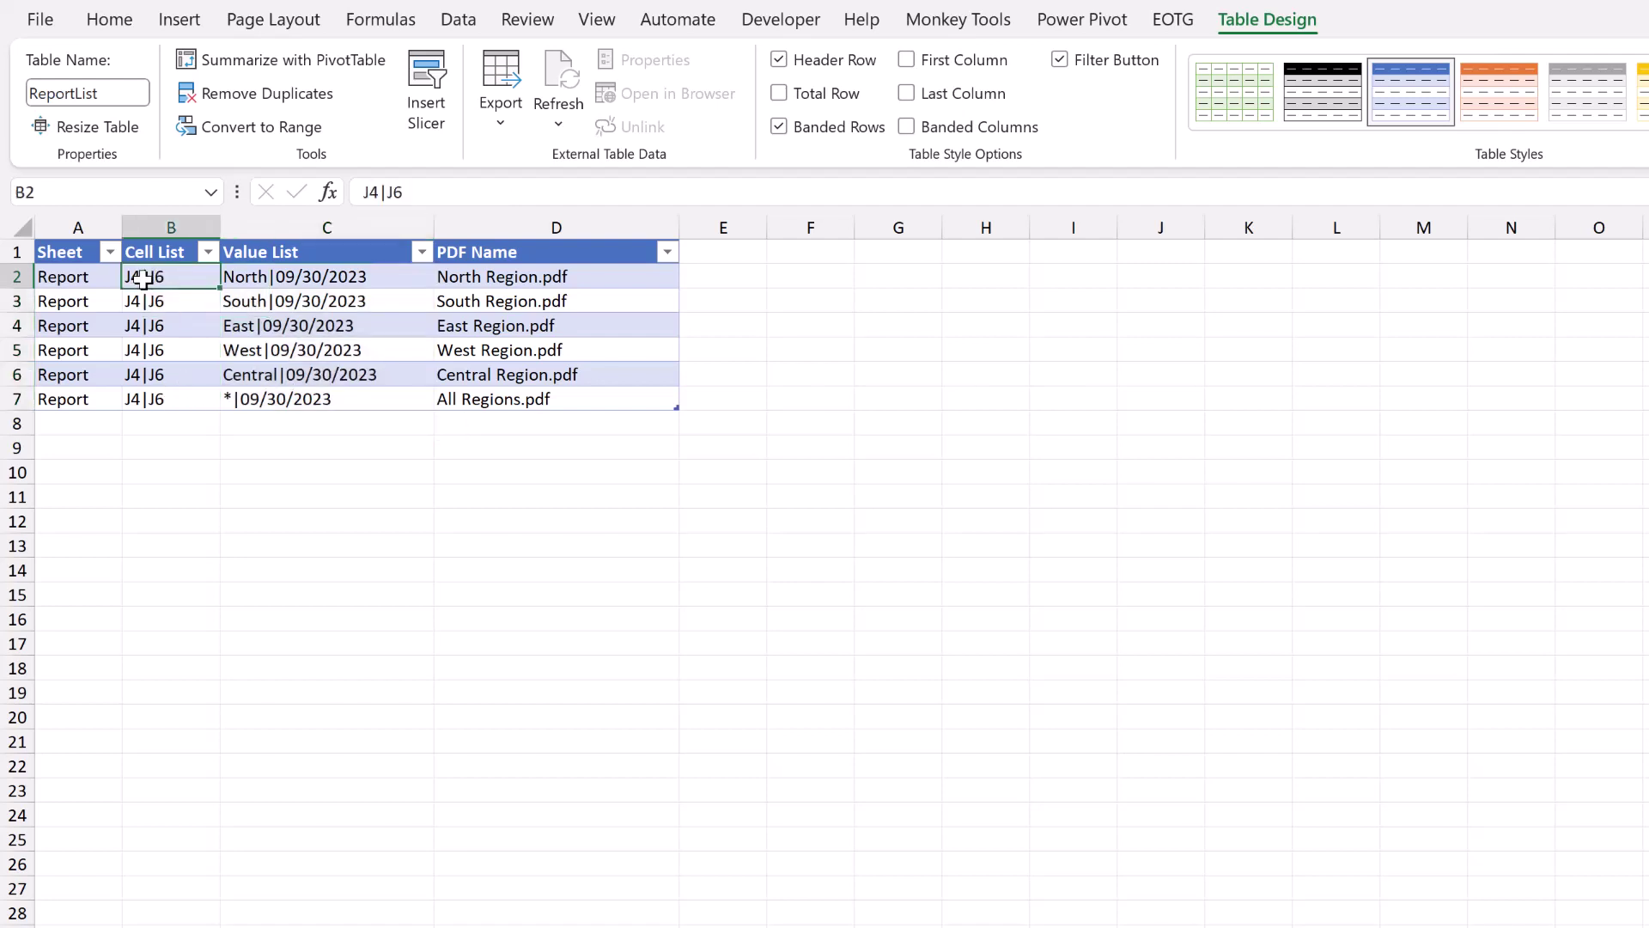
left_click(248, 277)
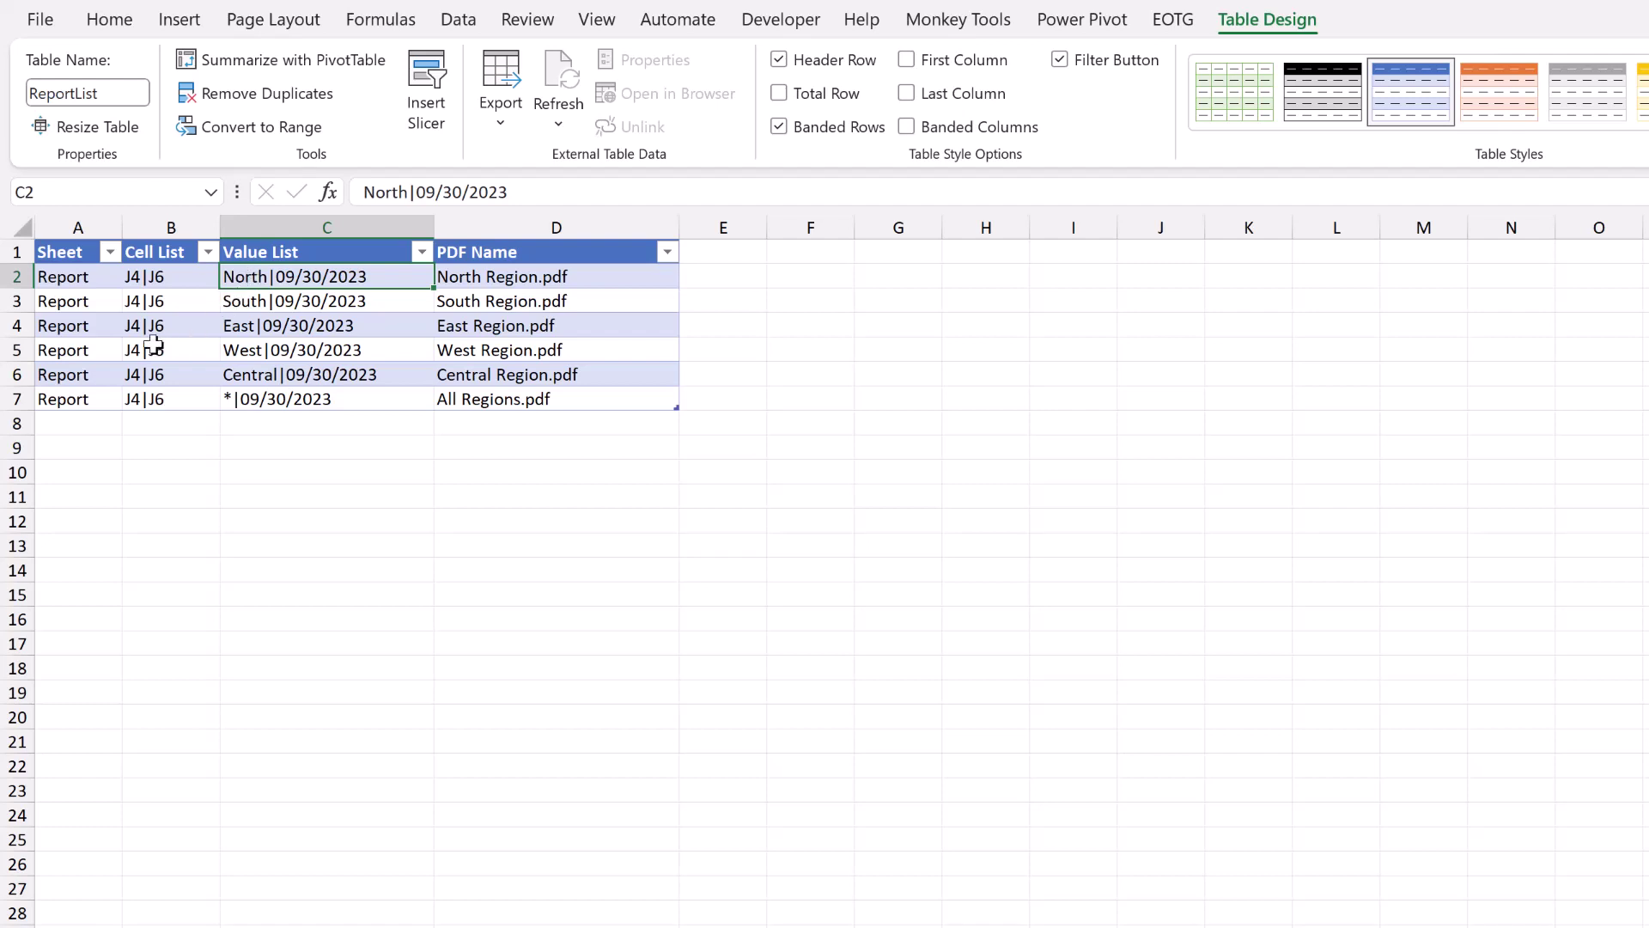
left_click(127, 277)
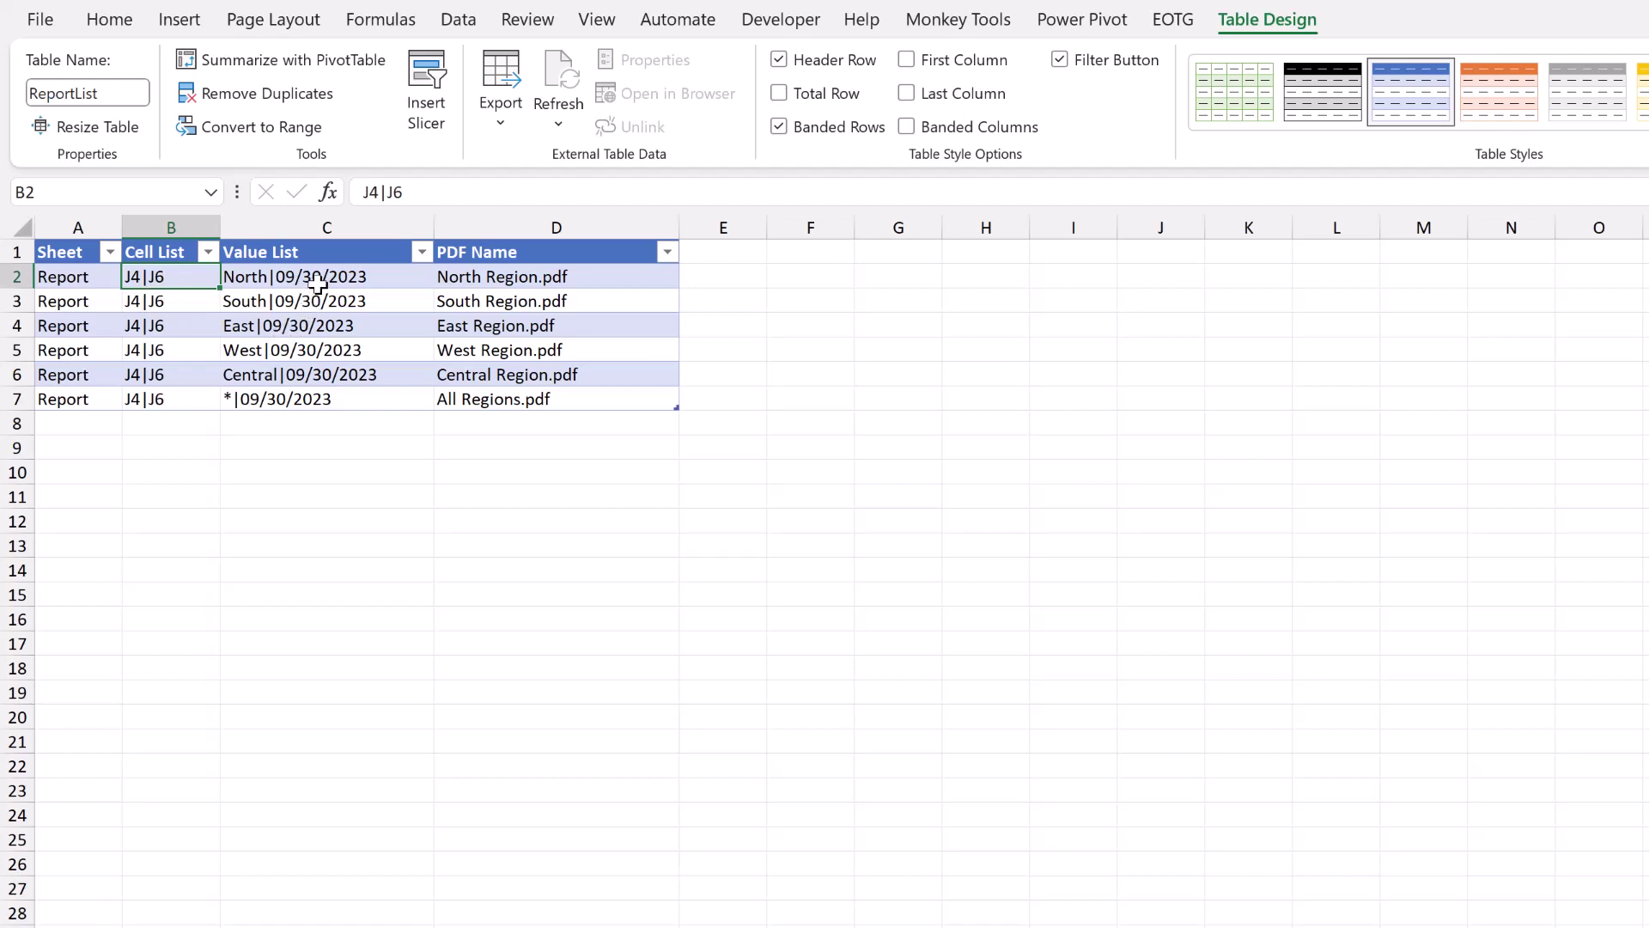
Select the PDF Name column, then each name from North Region.pdf to All Regions.pdf.
left_click(513, 239)
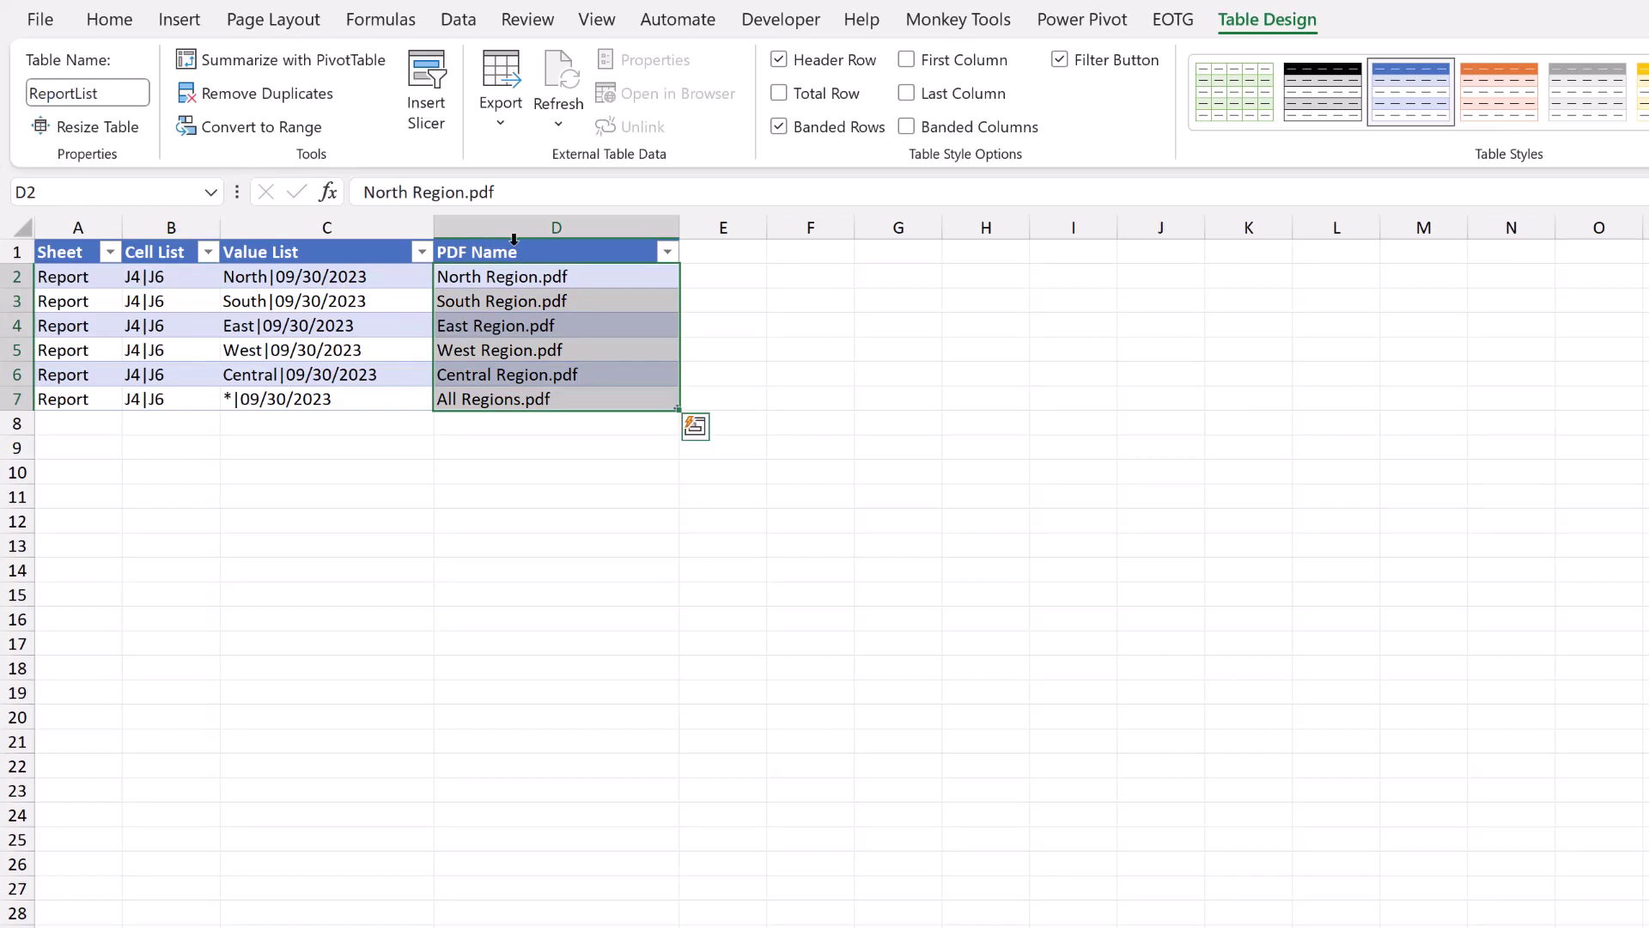
left_click(524, 277)
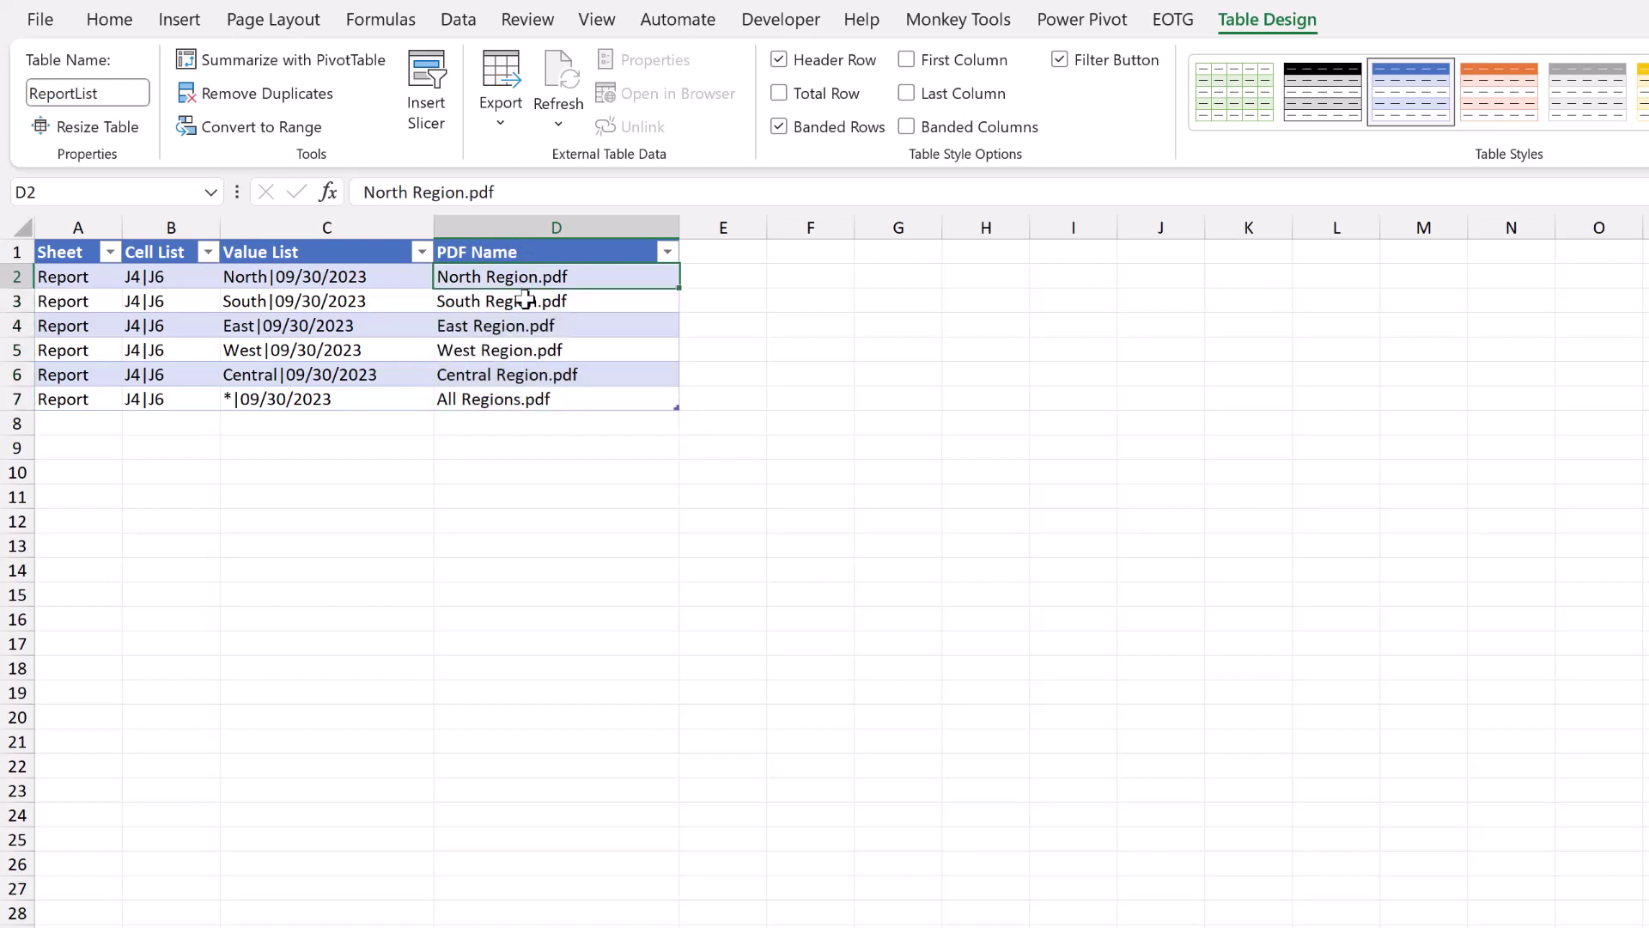
left_click(526, 299)
left_click(519, 326)
left_click(526, 351)
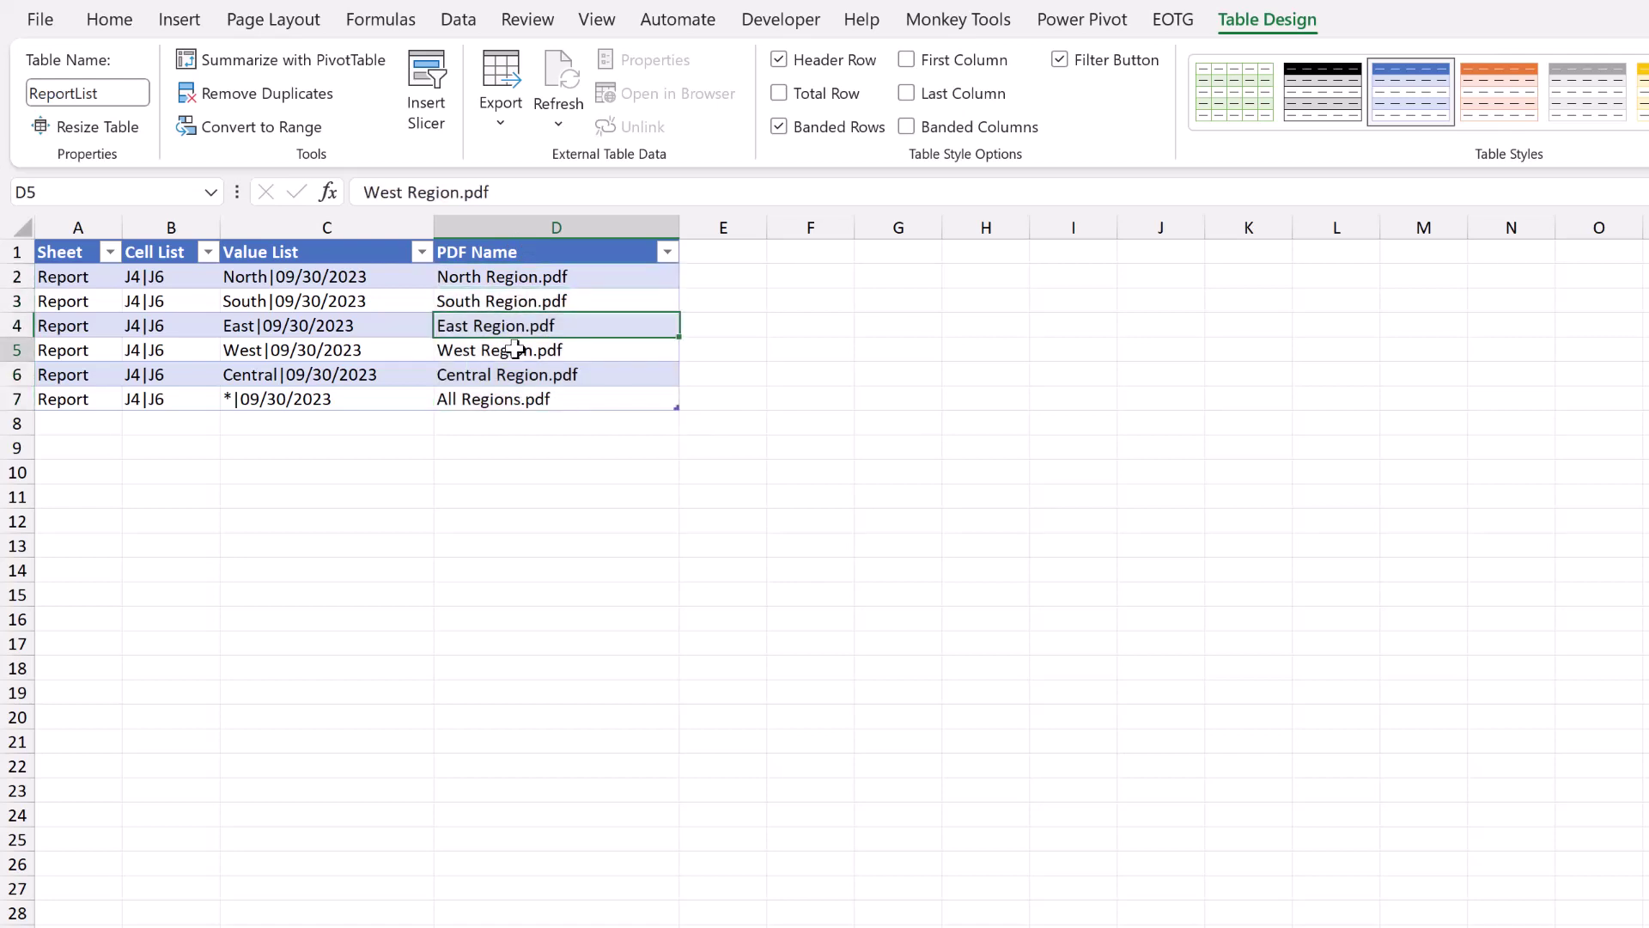
left_click(513, 375)
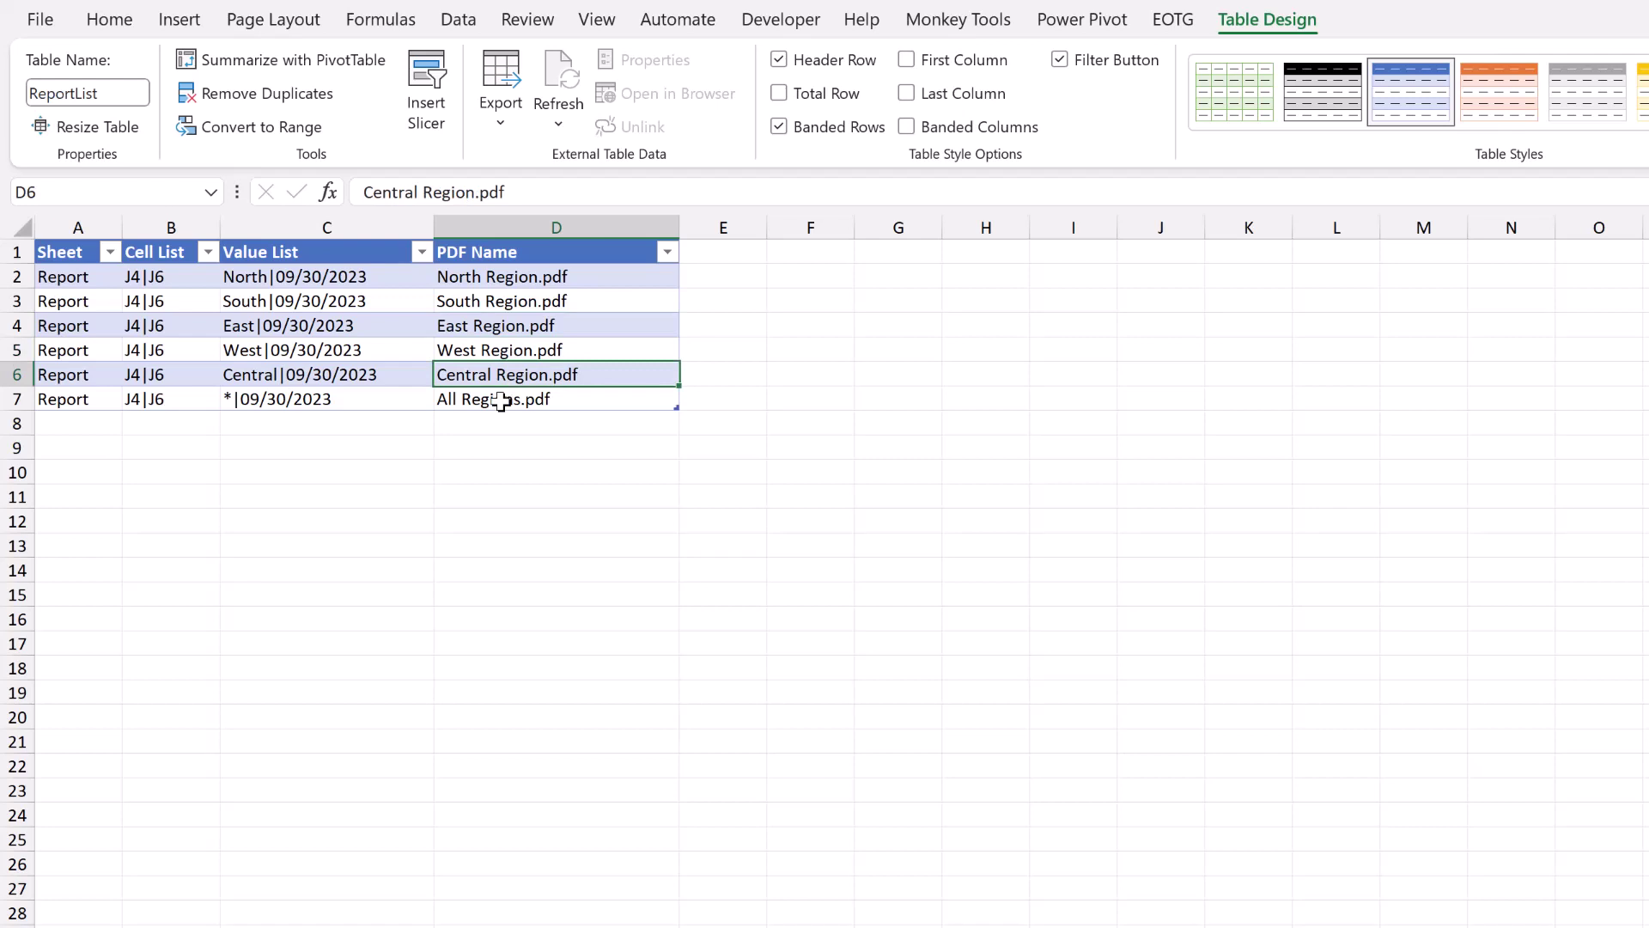
left_click(502, 399)
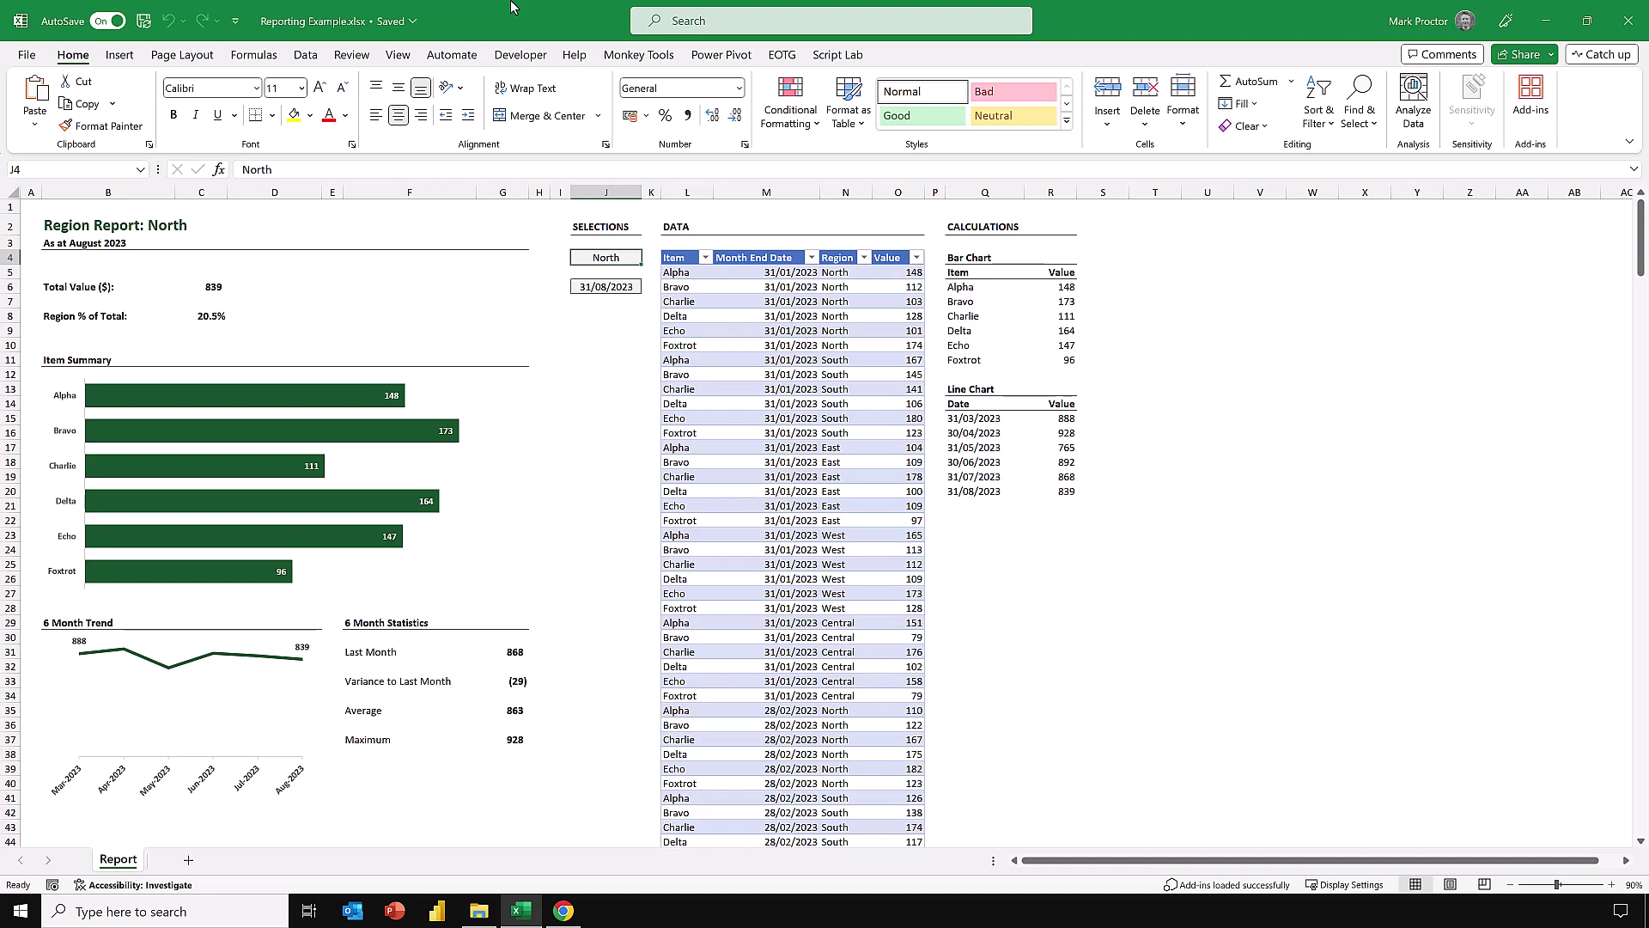
Open the PA - Change Cell Values script from the Automate tab's Office Scripts.
left_click(468, 55)
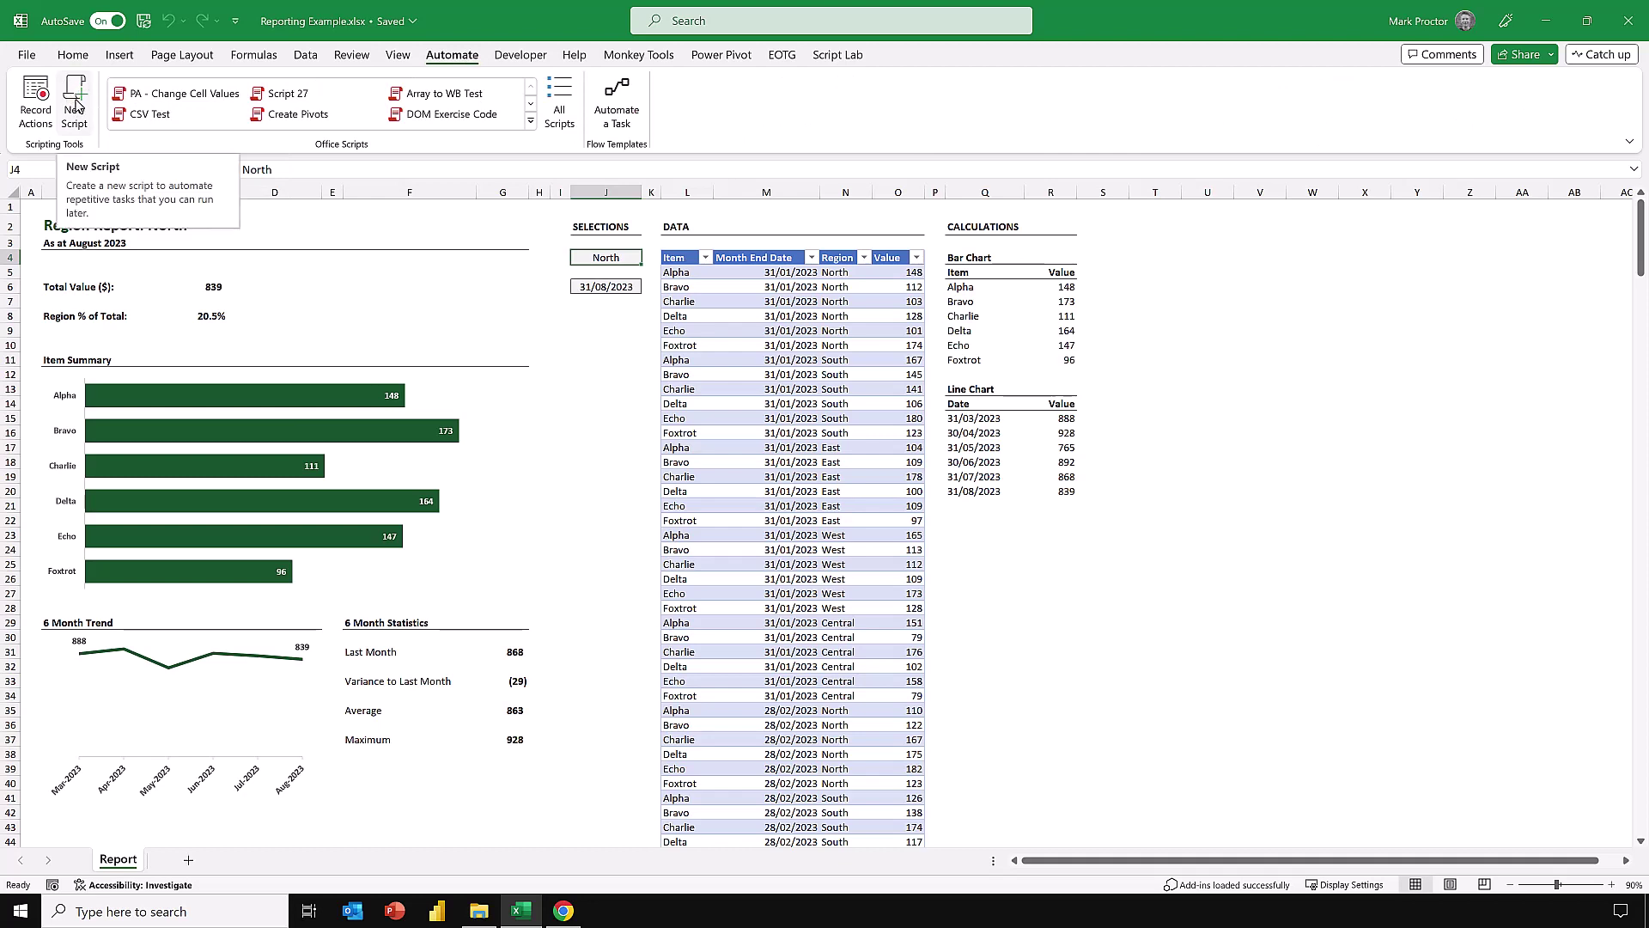
left_click(196, 96)
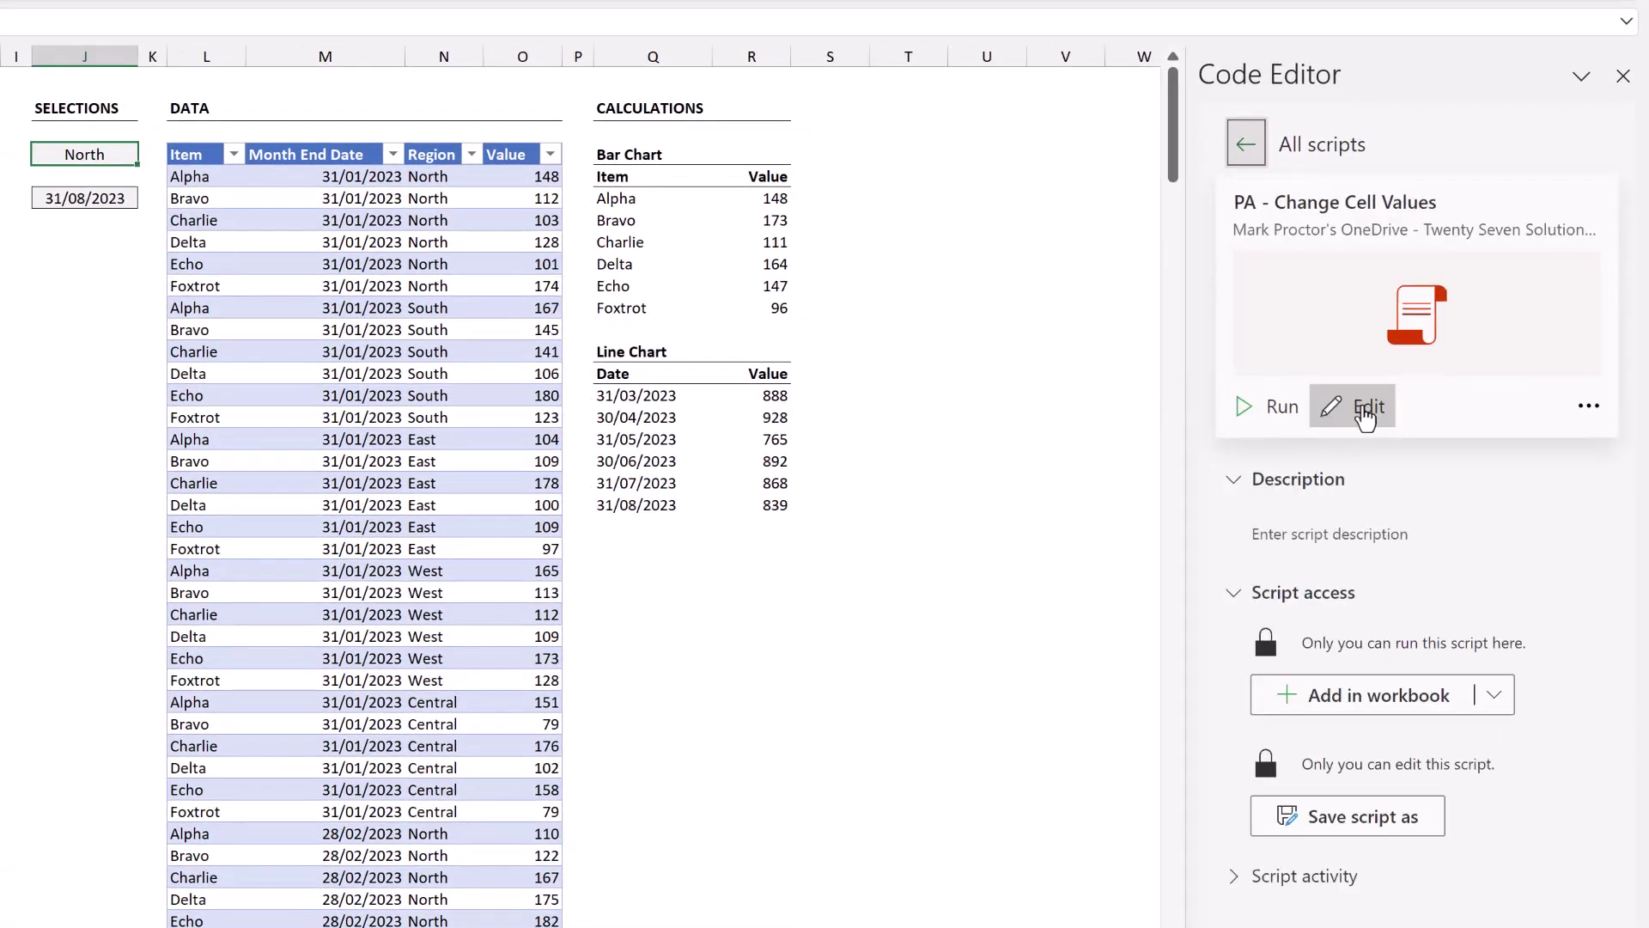
Edit the script, widen the Code Editor, and highlight the purpose and parameters comment.
left_click(1366, 418)
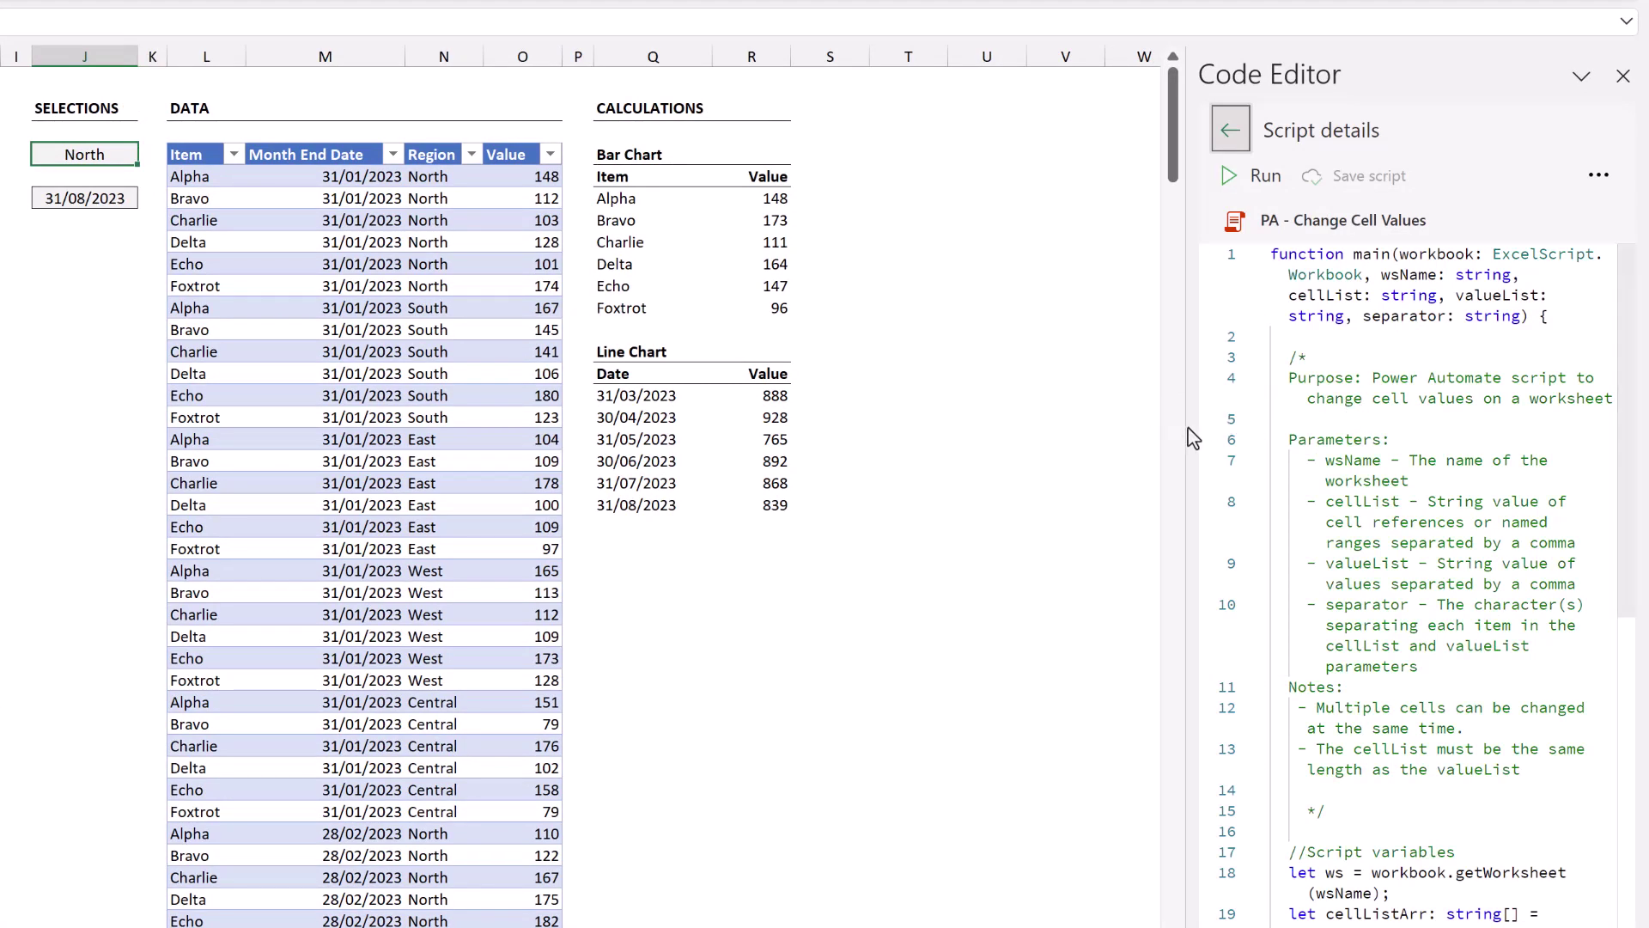
left_click_drag(1188, 435, 247, 429)
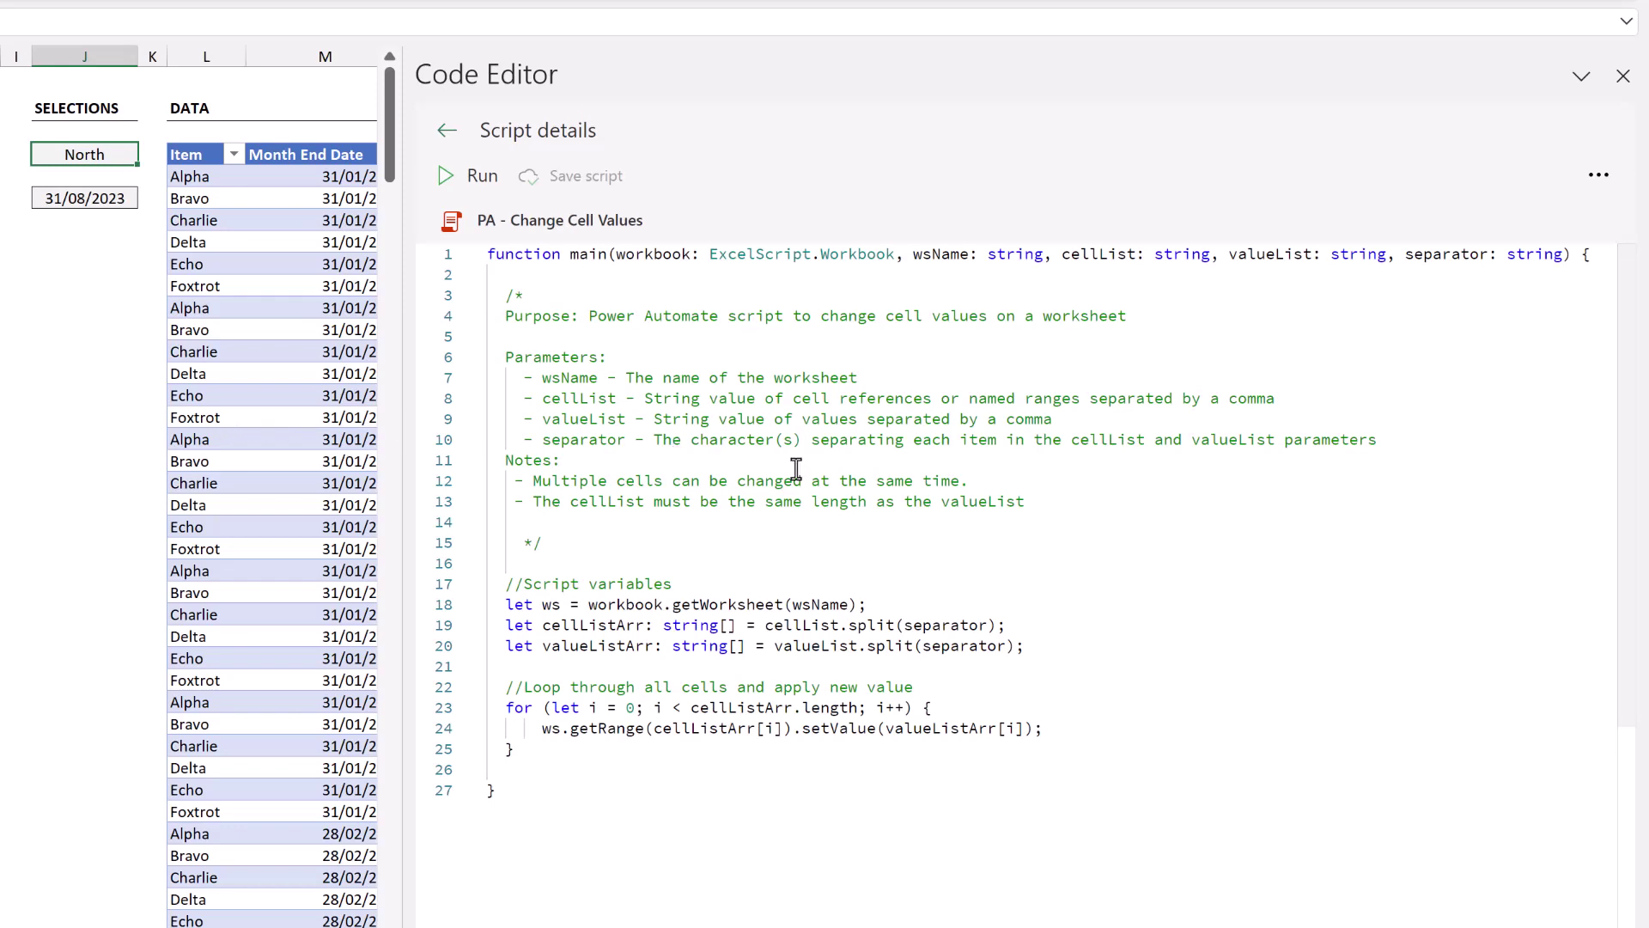
left_click(567, 543)
left_click_drag(537, 502, 445, 294)
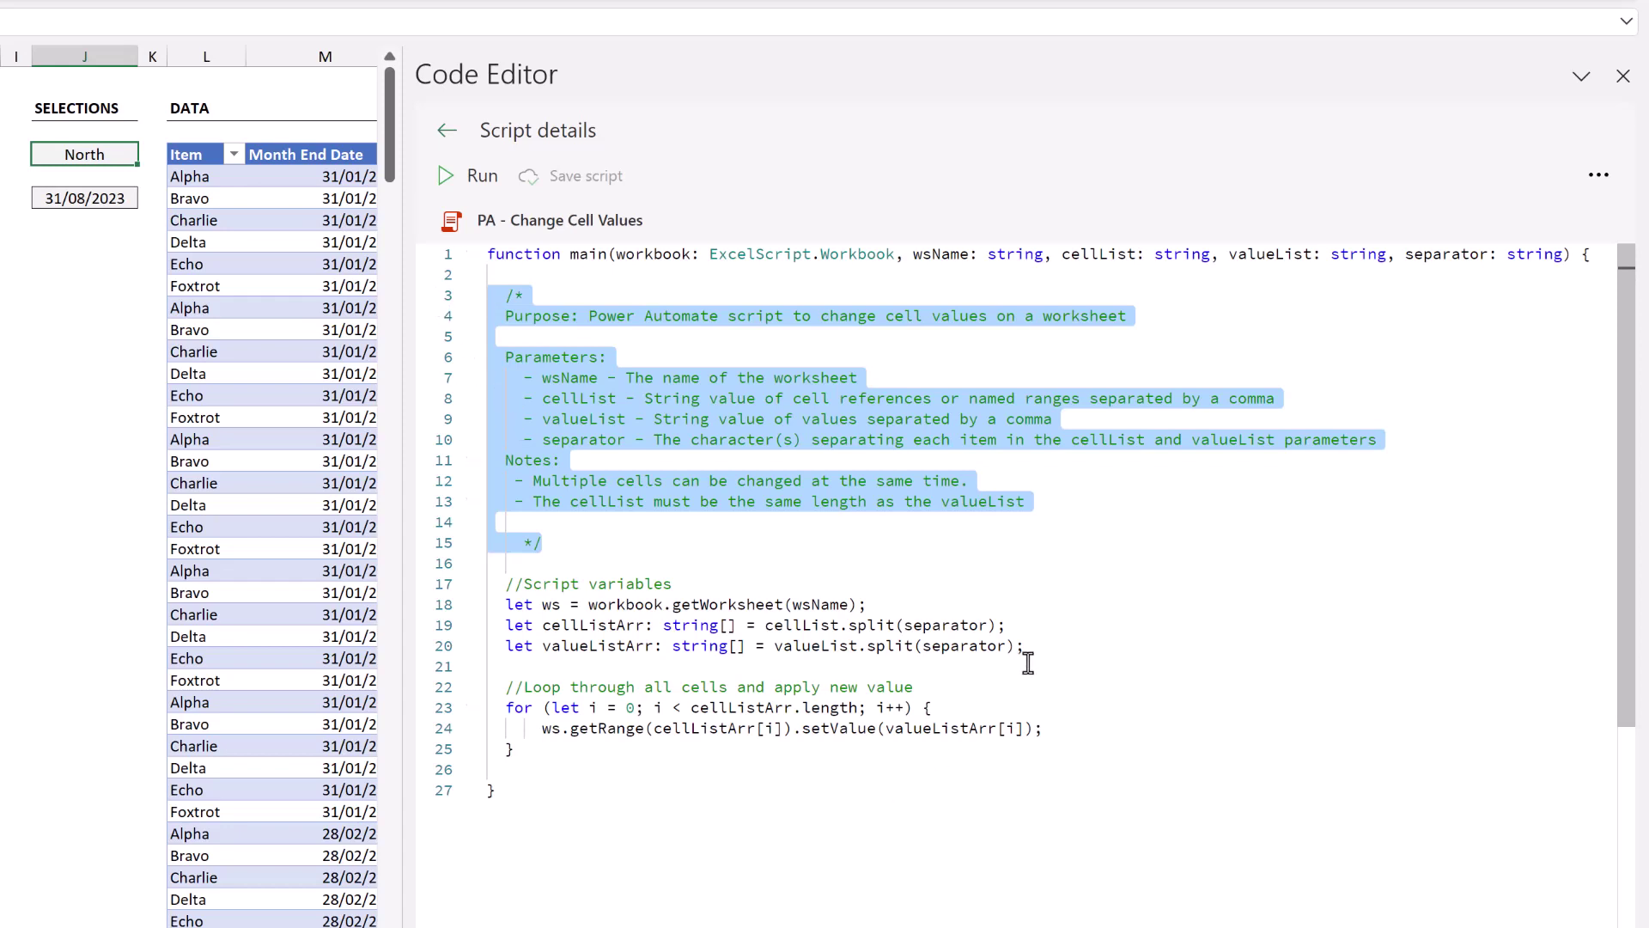
Highlight the three variable lines, then the cellListArr and valueListArr names.
left_click_drag(1027, 649, 439, 610)
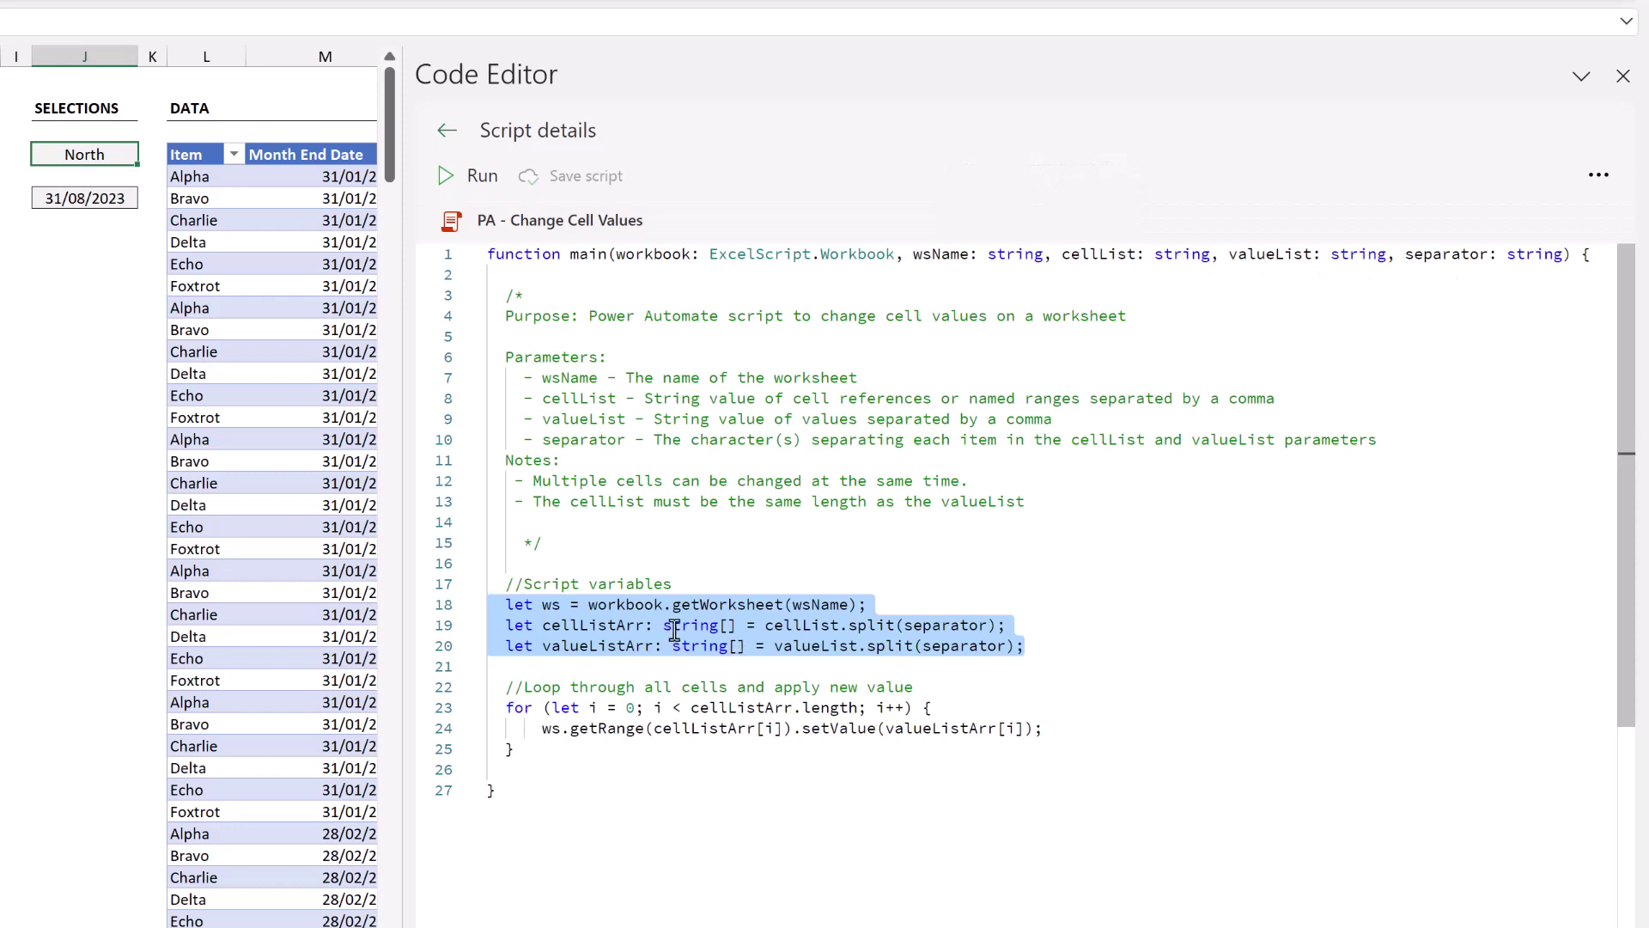
mouse_move(641, 629)
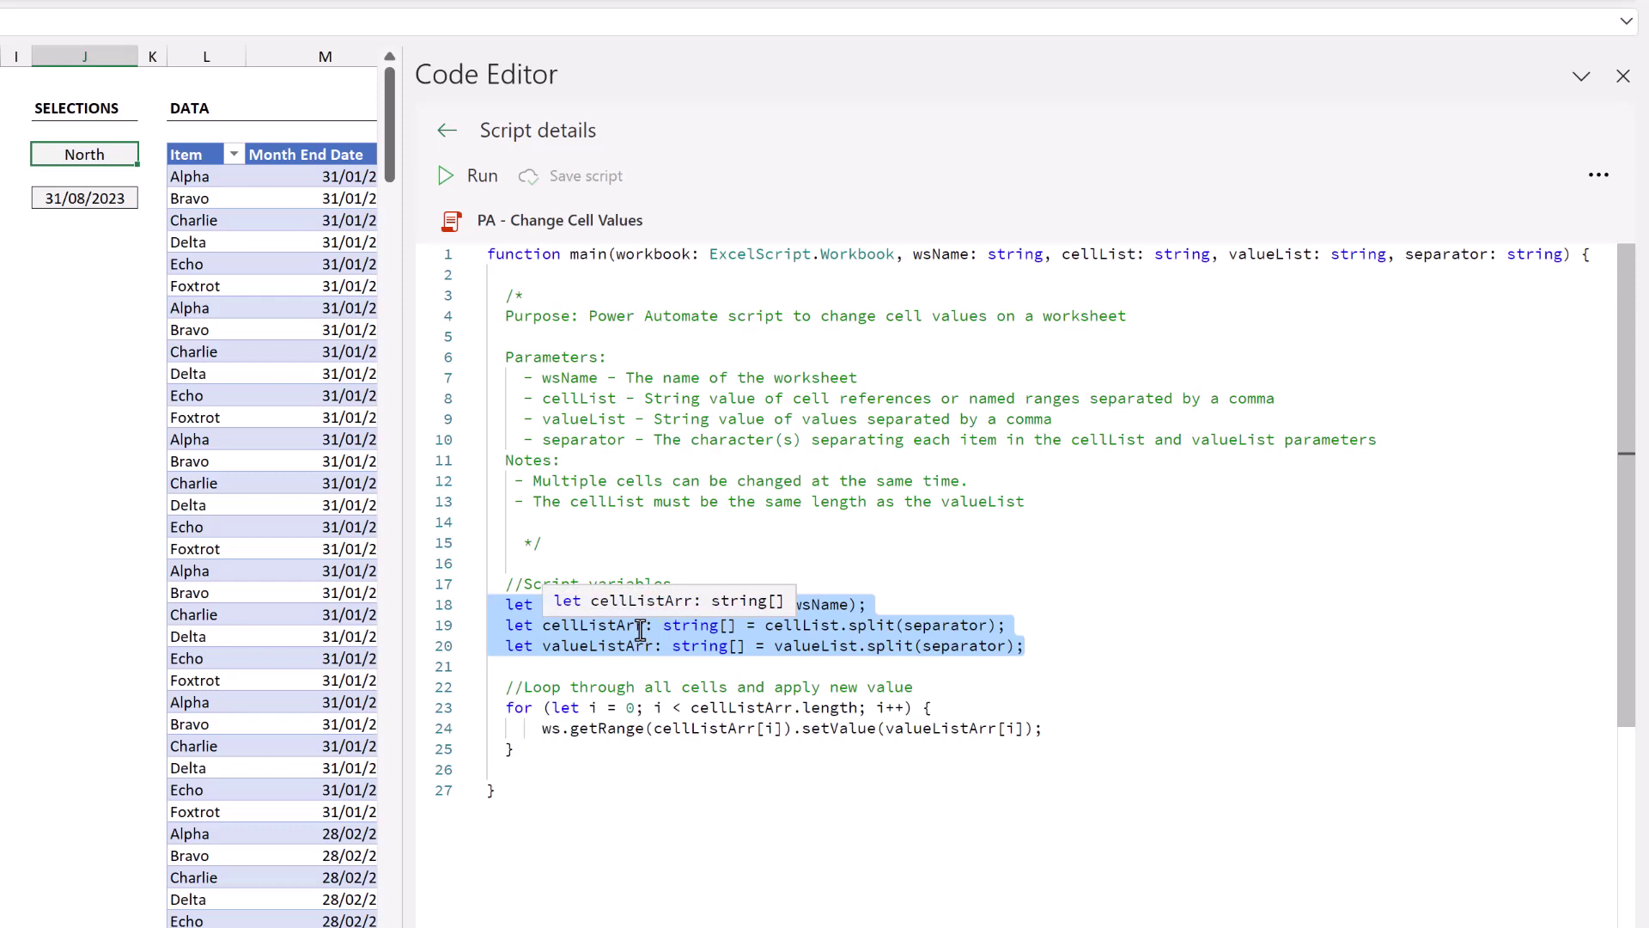
mouse_move(840, 646)
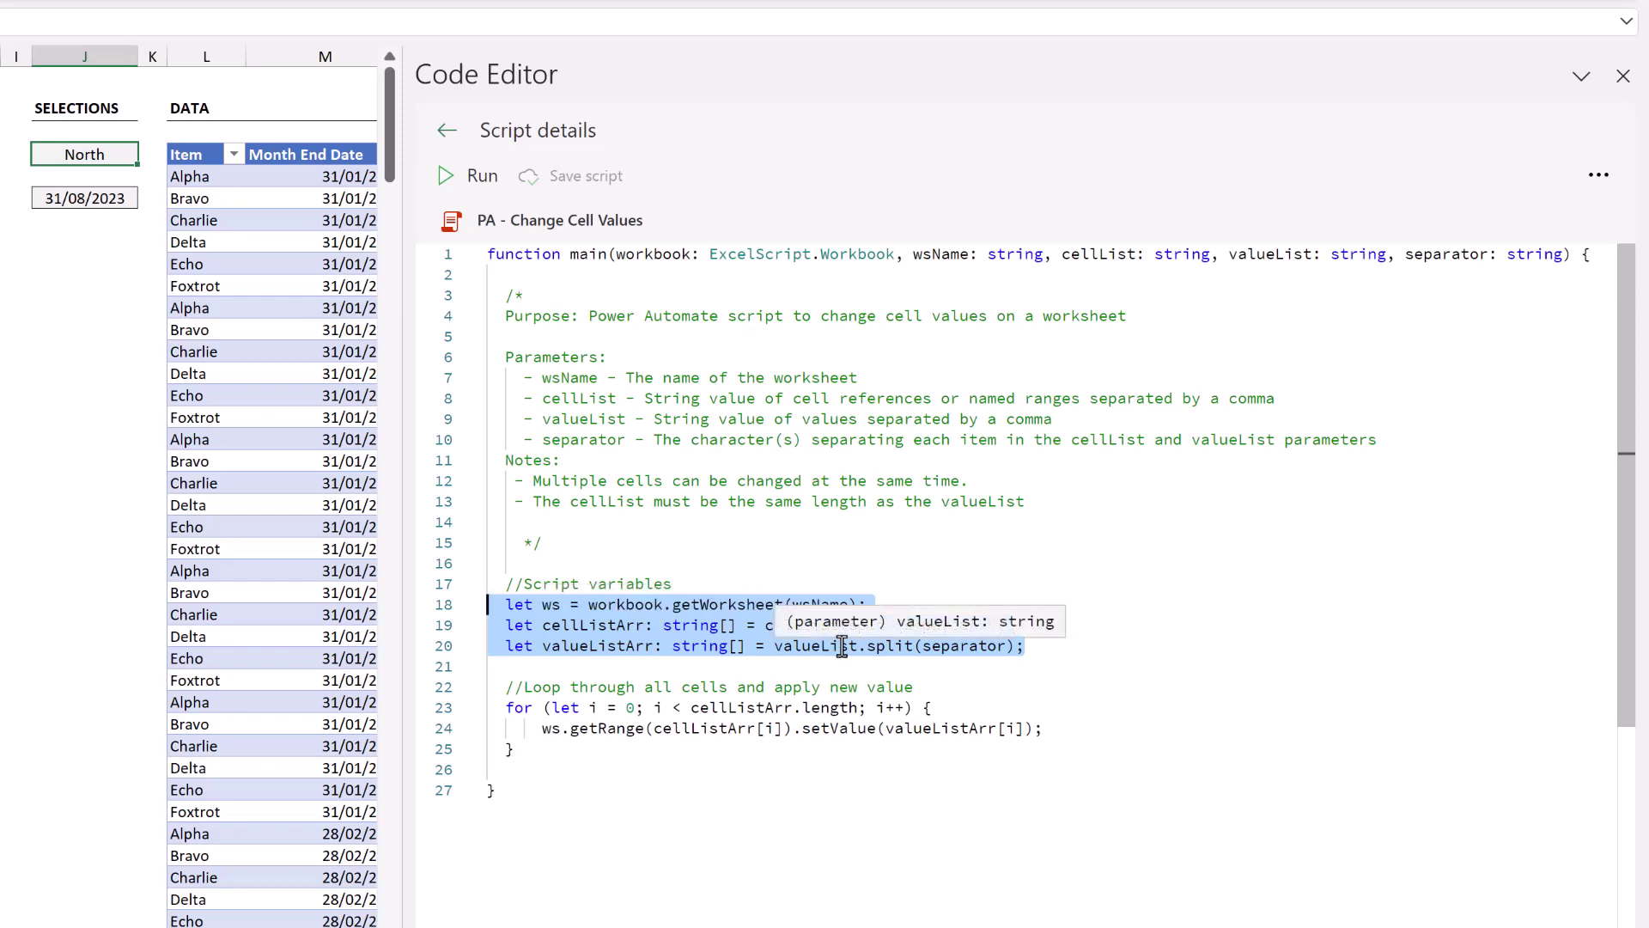
left_click(549, 622)
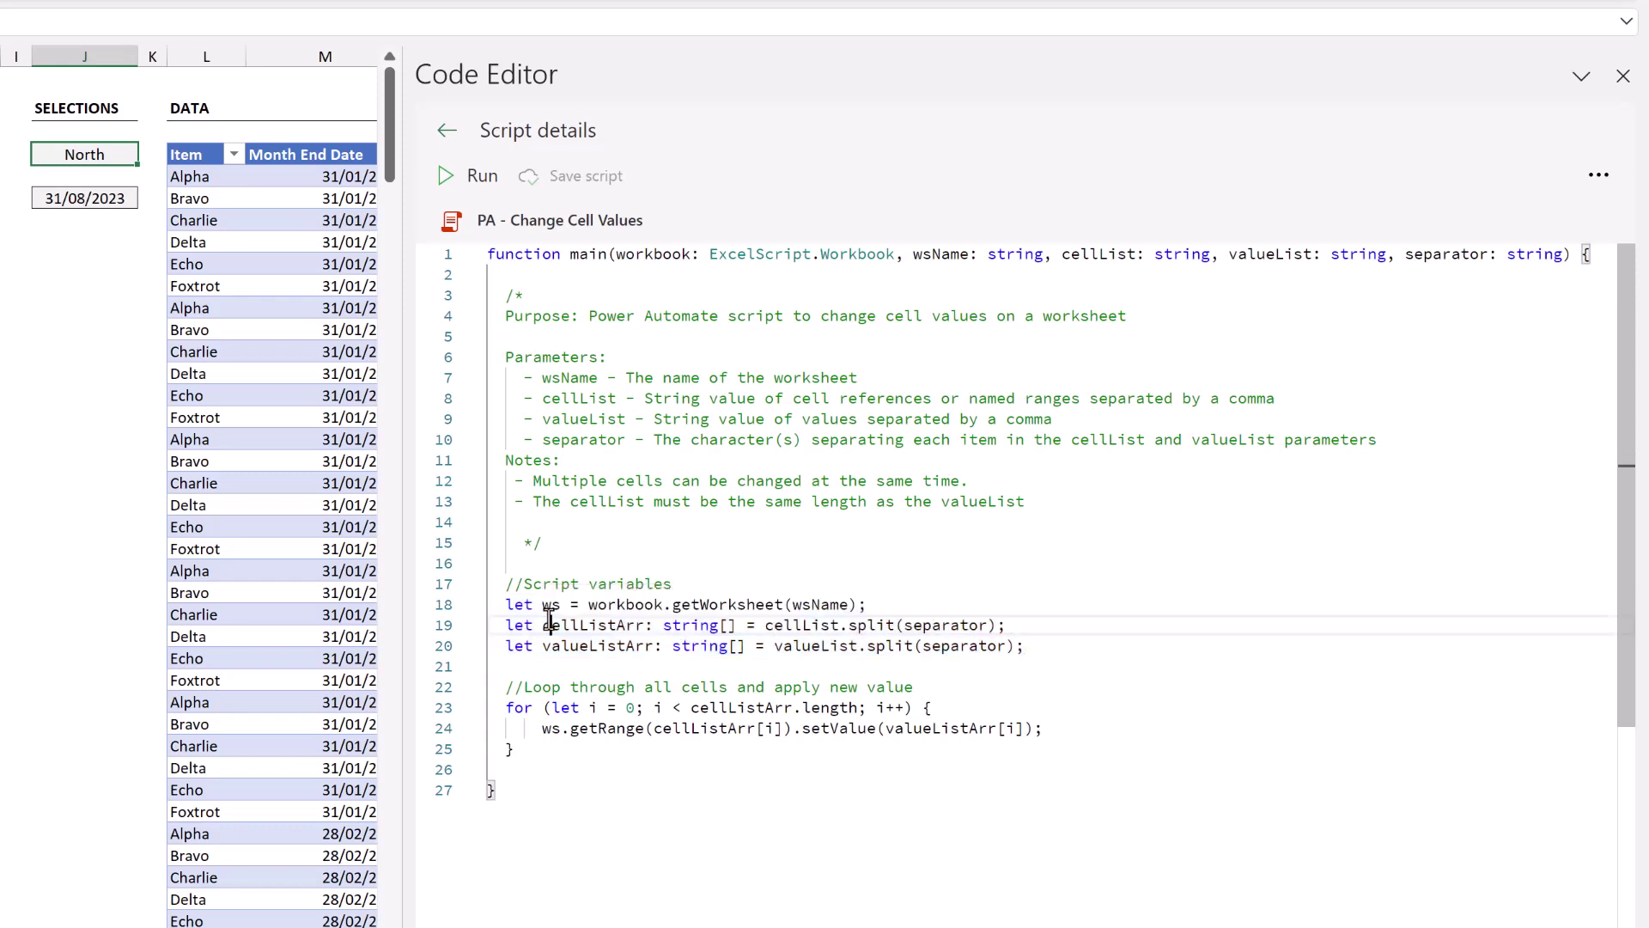
left_click_drag(545, 626, 641, 629)
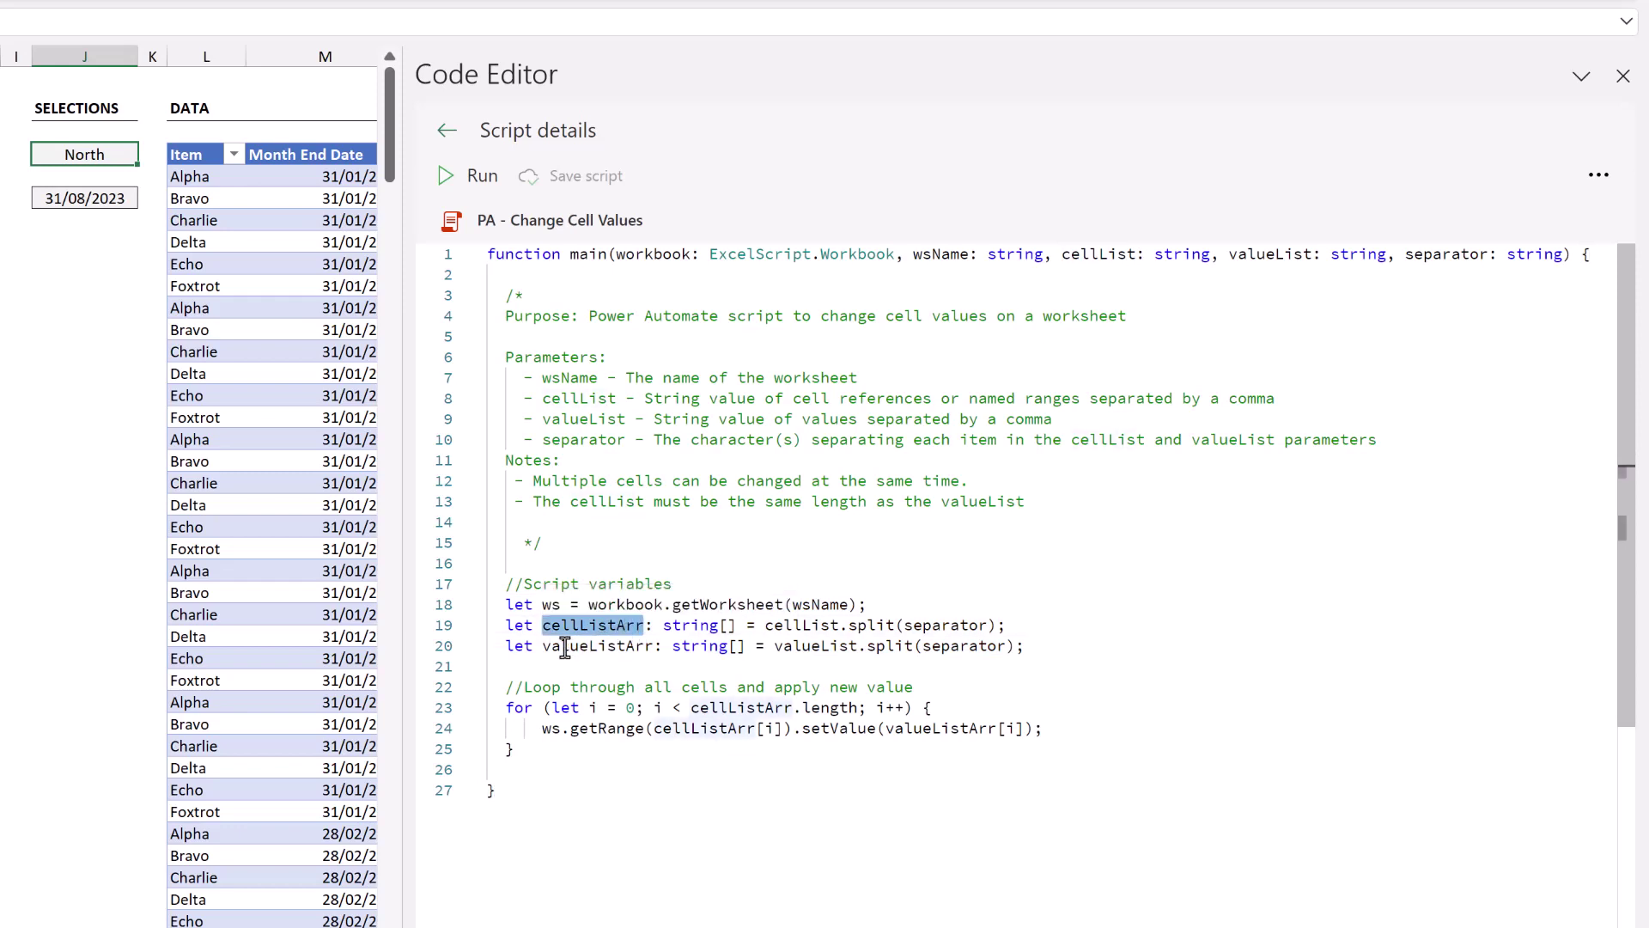
left_click_drag(543, 650, 643, 648)
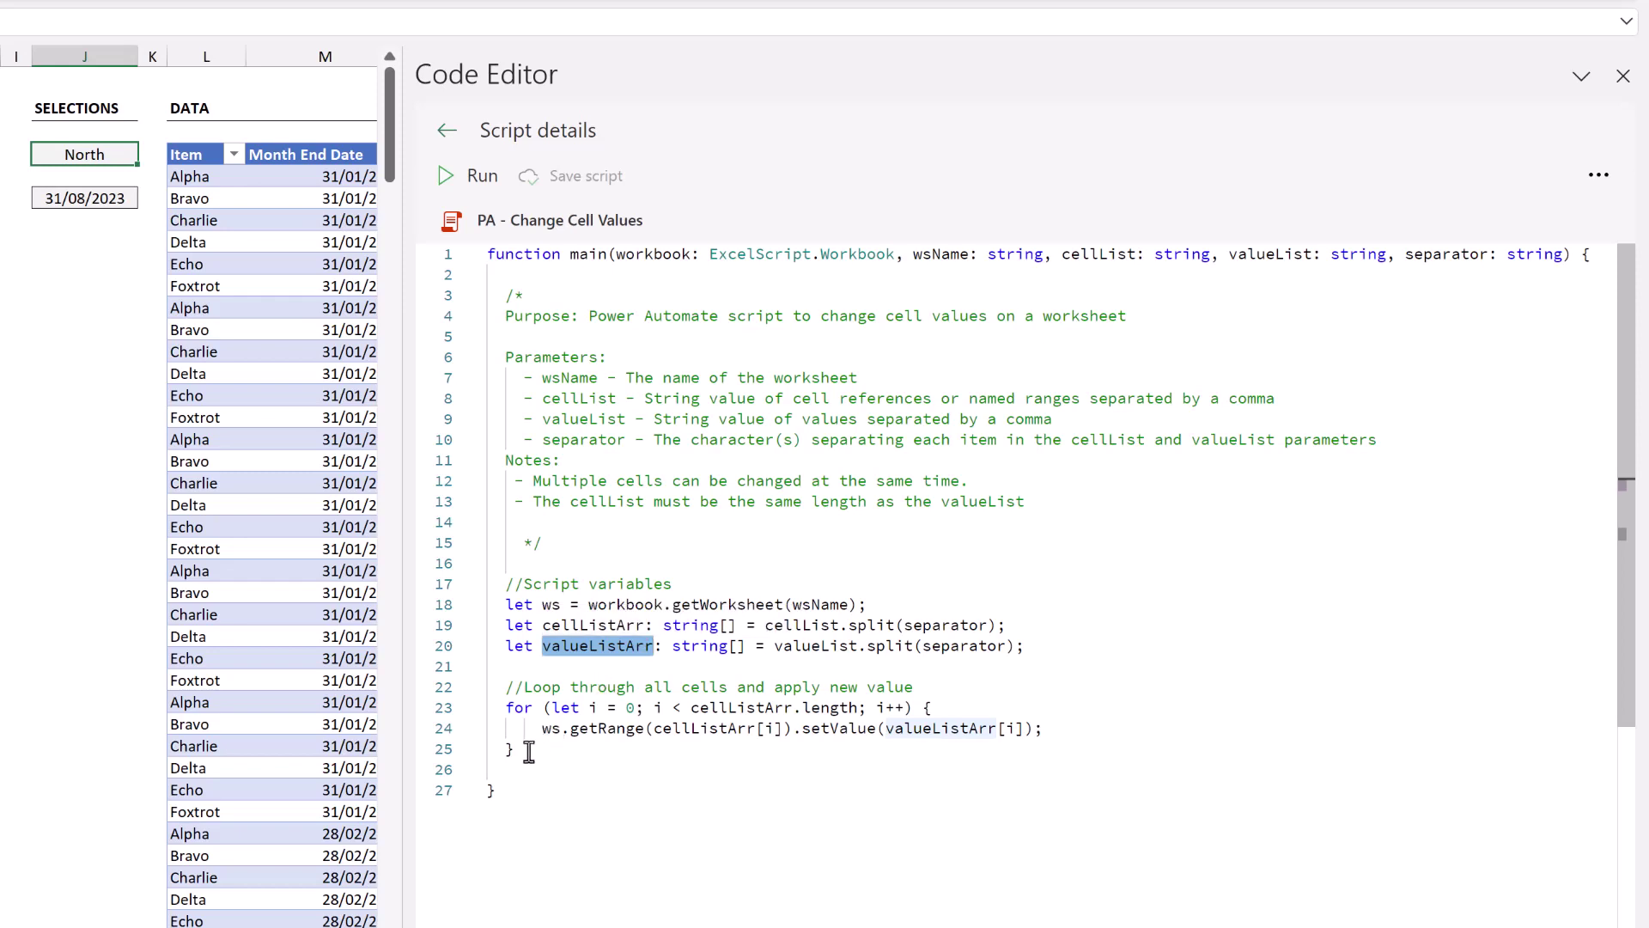
Highlight the loop applying each new value, then the line 1 input parameters.
left_click_drag(516, 750, 482, 690)
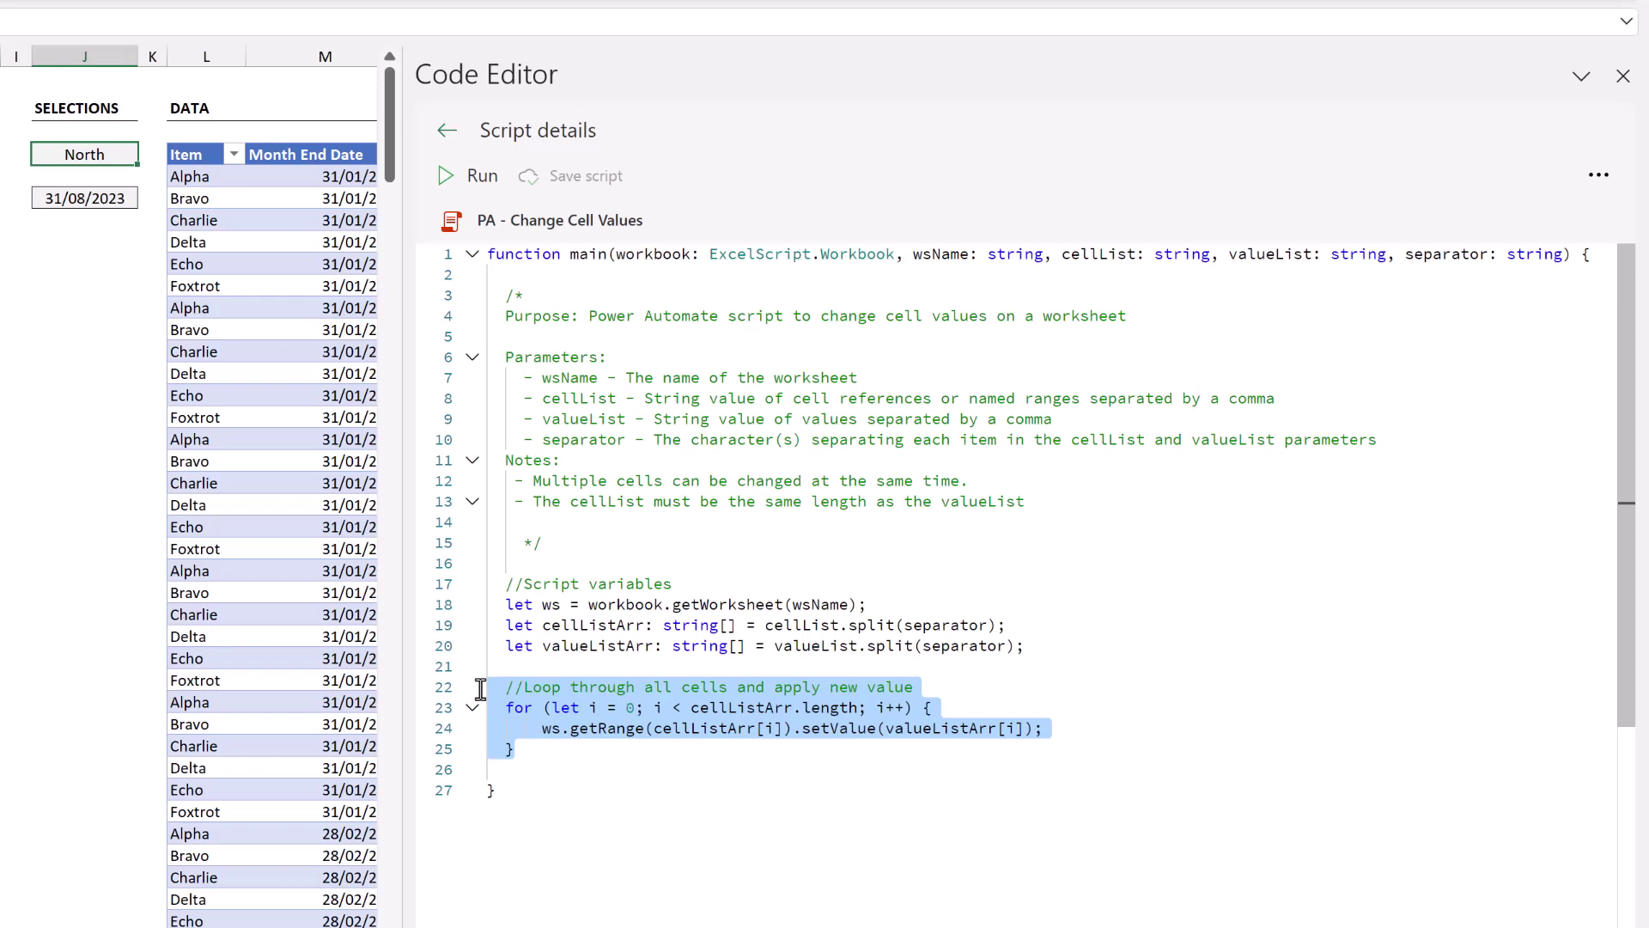
left_click(912, 256)
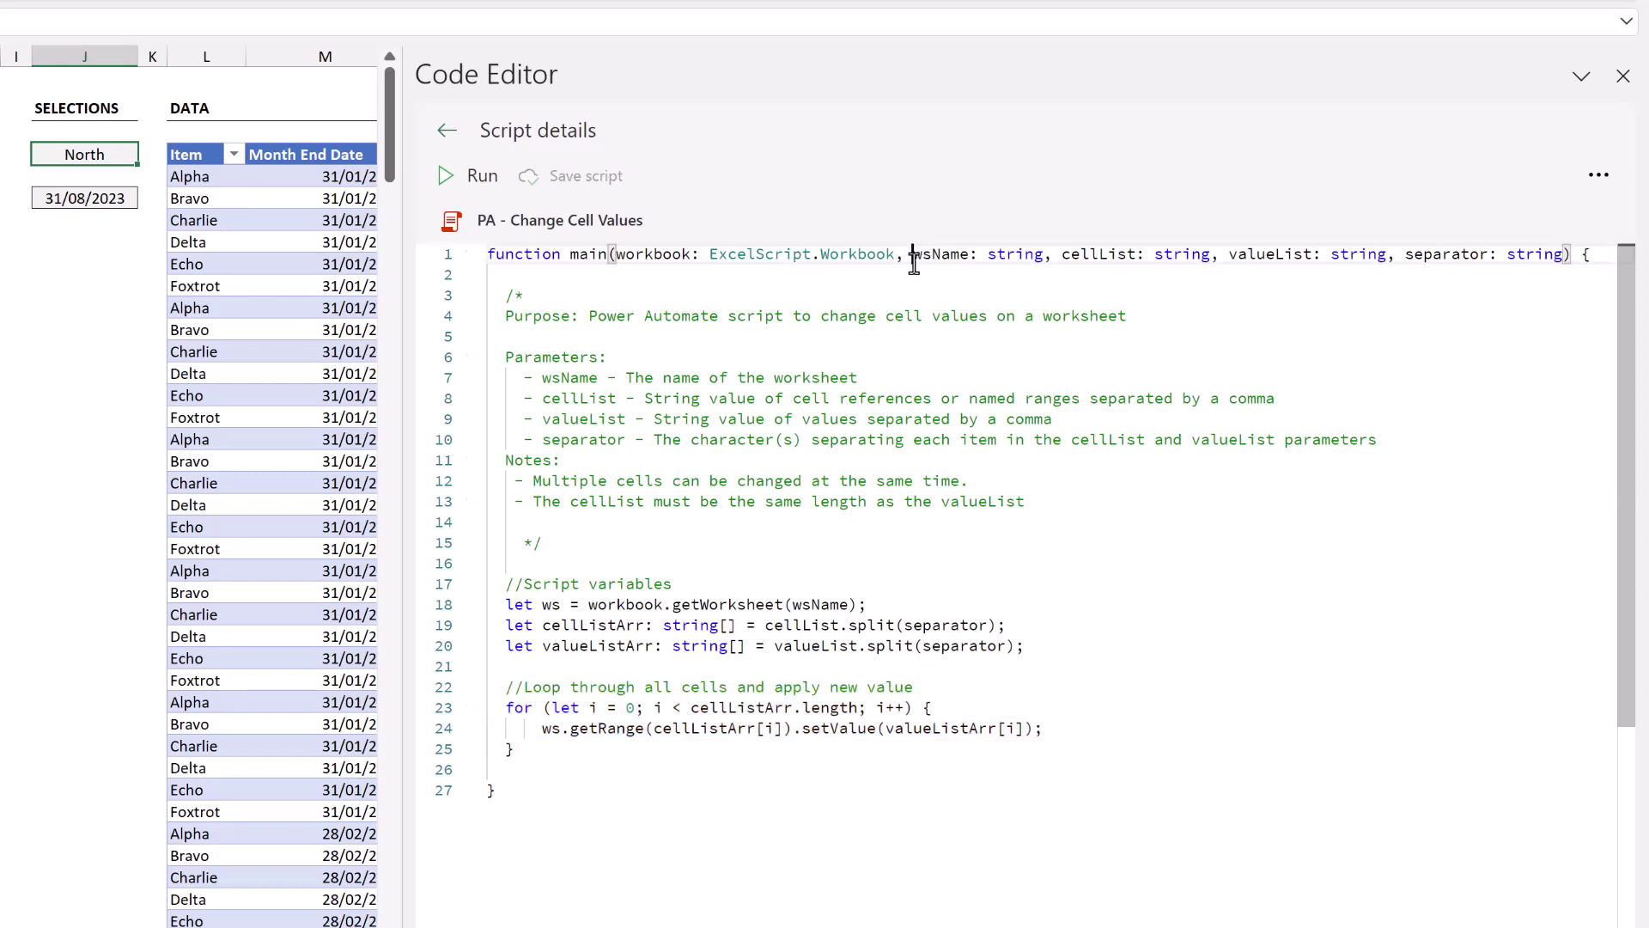
left_click_drag(913, 262, 1589, 251)
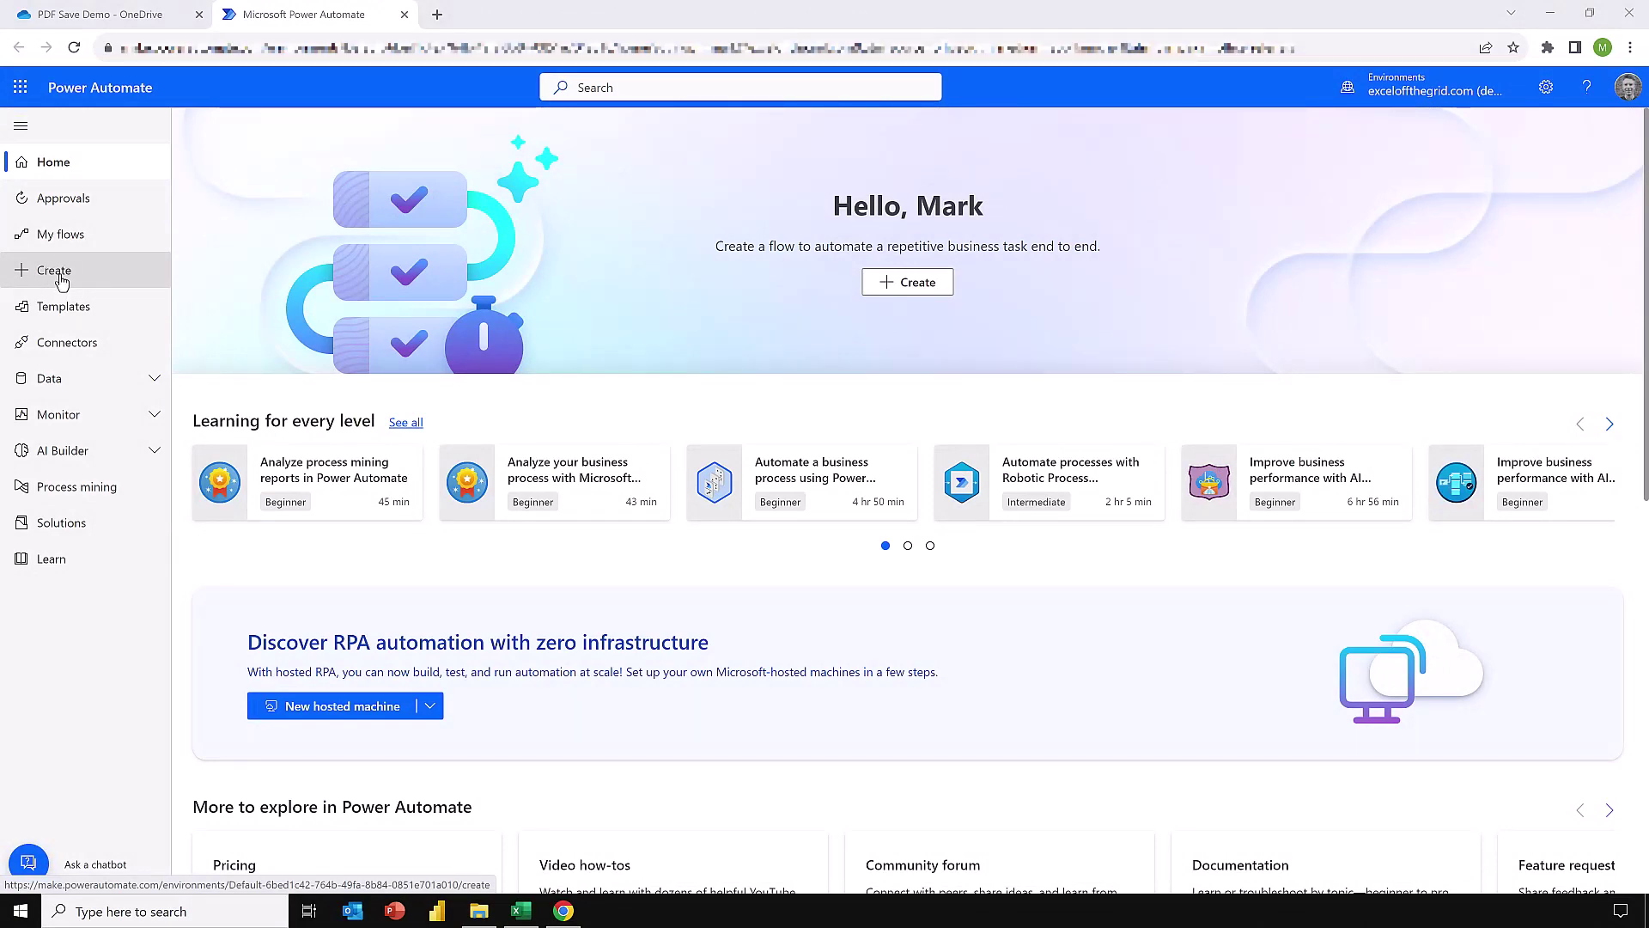
Set up a manually triggered instant cloud flow named 'PDFs from a list'.
left_click(60, 280)
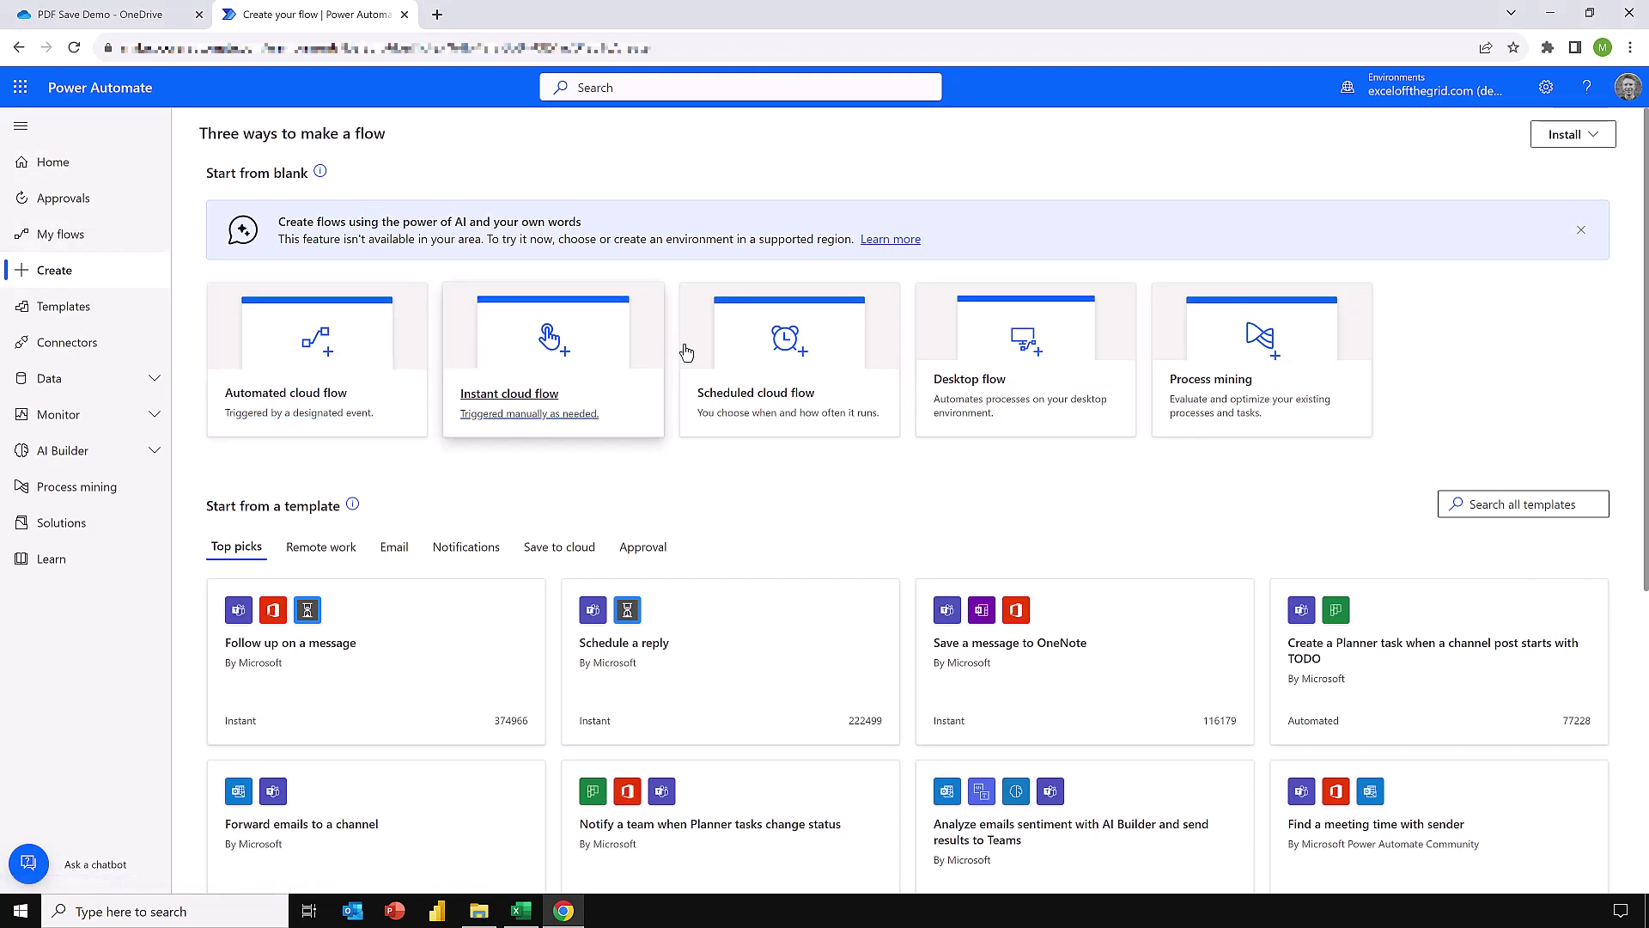
left_click(539, 402)
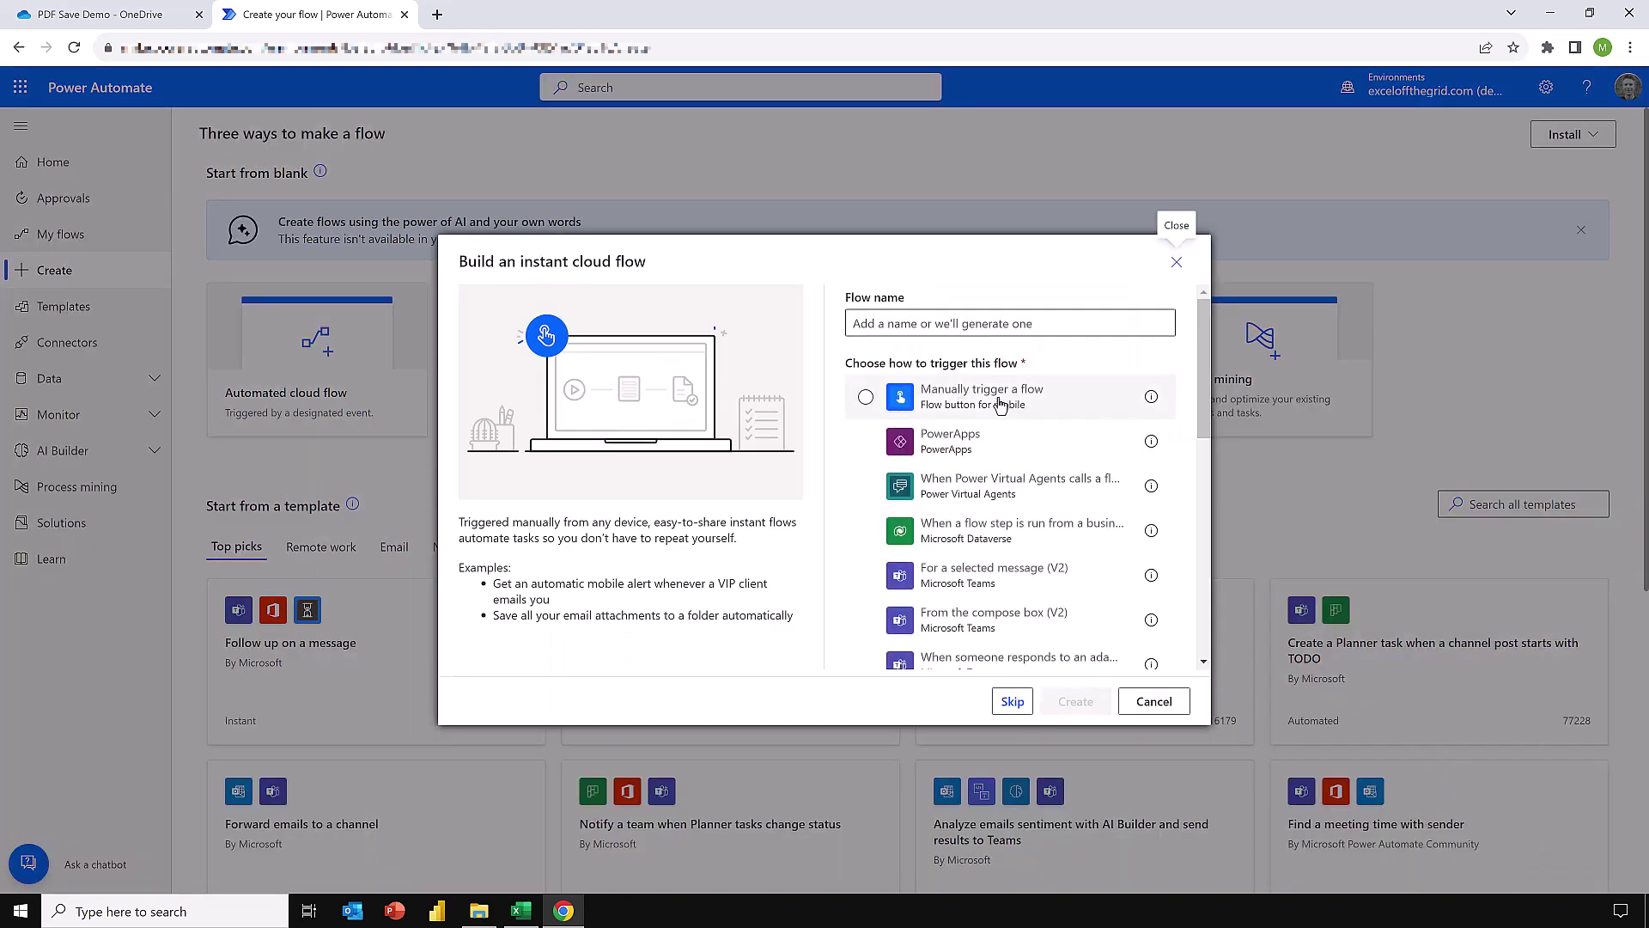
left_click(998, 405)
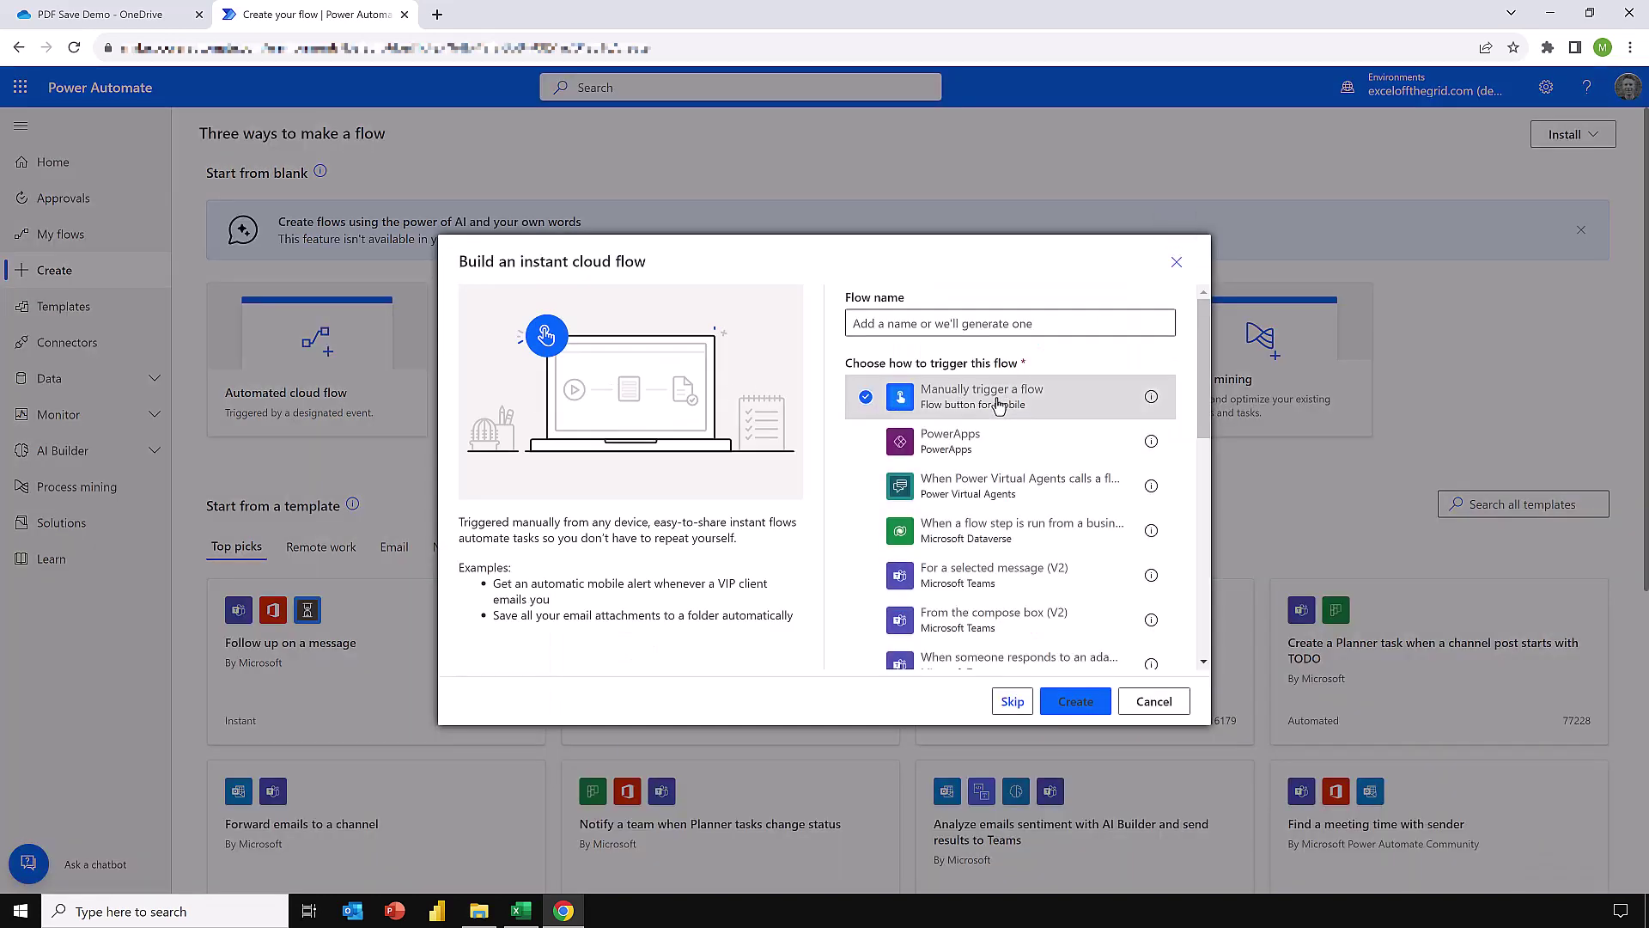
left_click(953, 326)
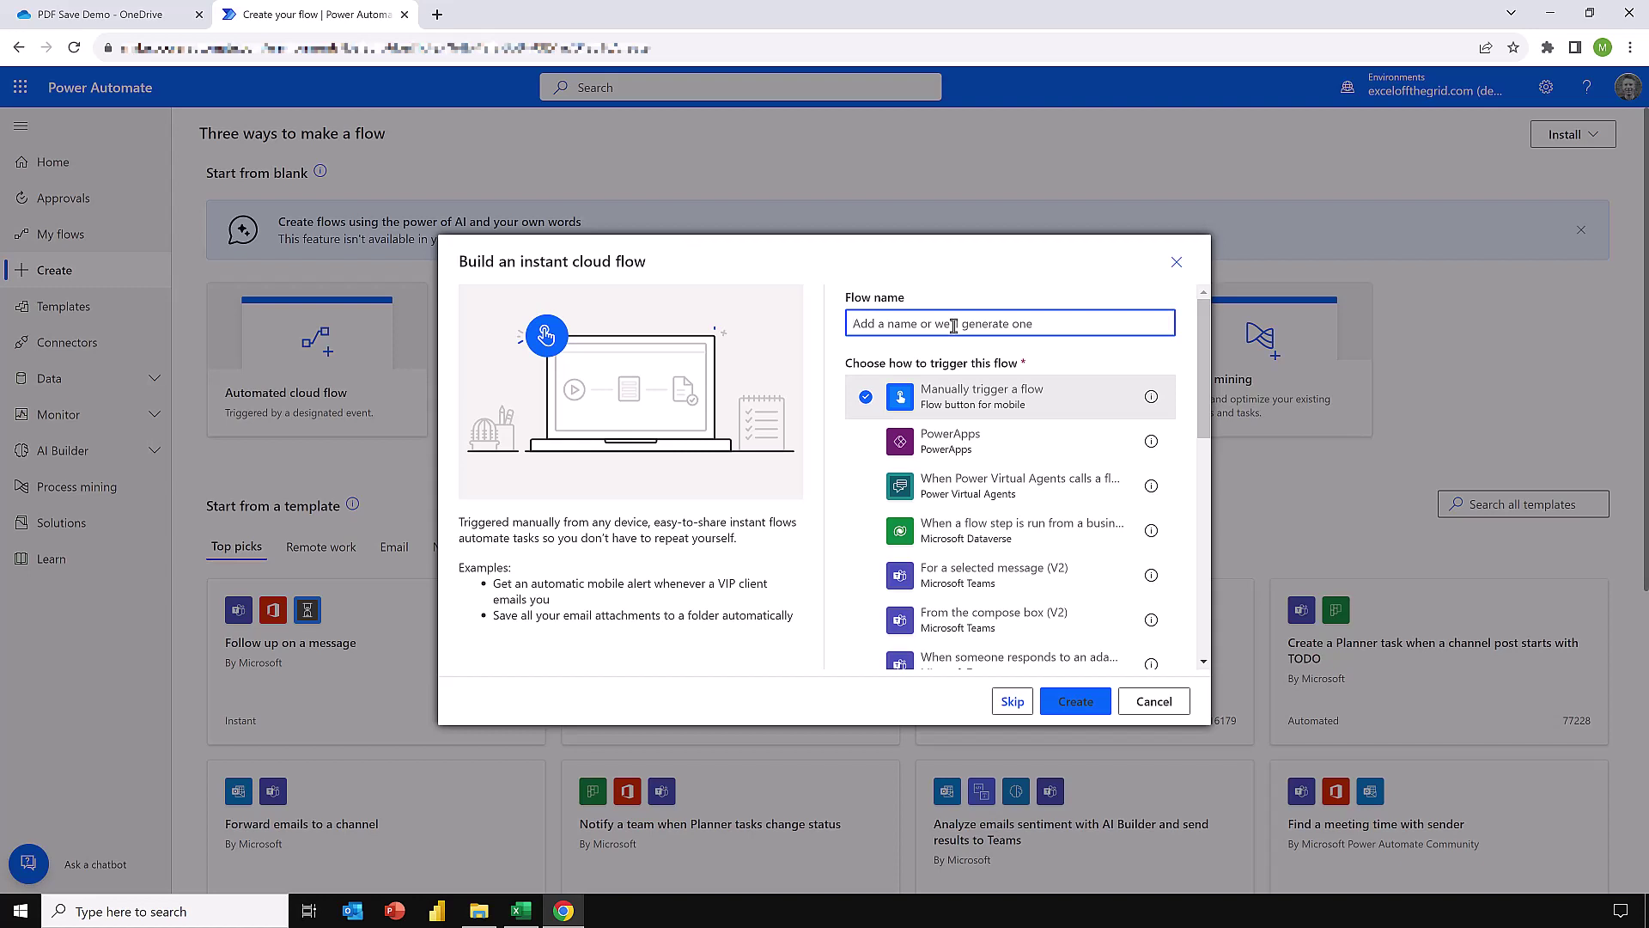
type("PDFs from a list")
Create the flow and add a List rows present in a table step.
left_click(1079, 701)
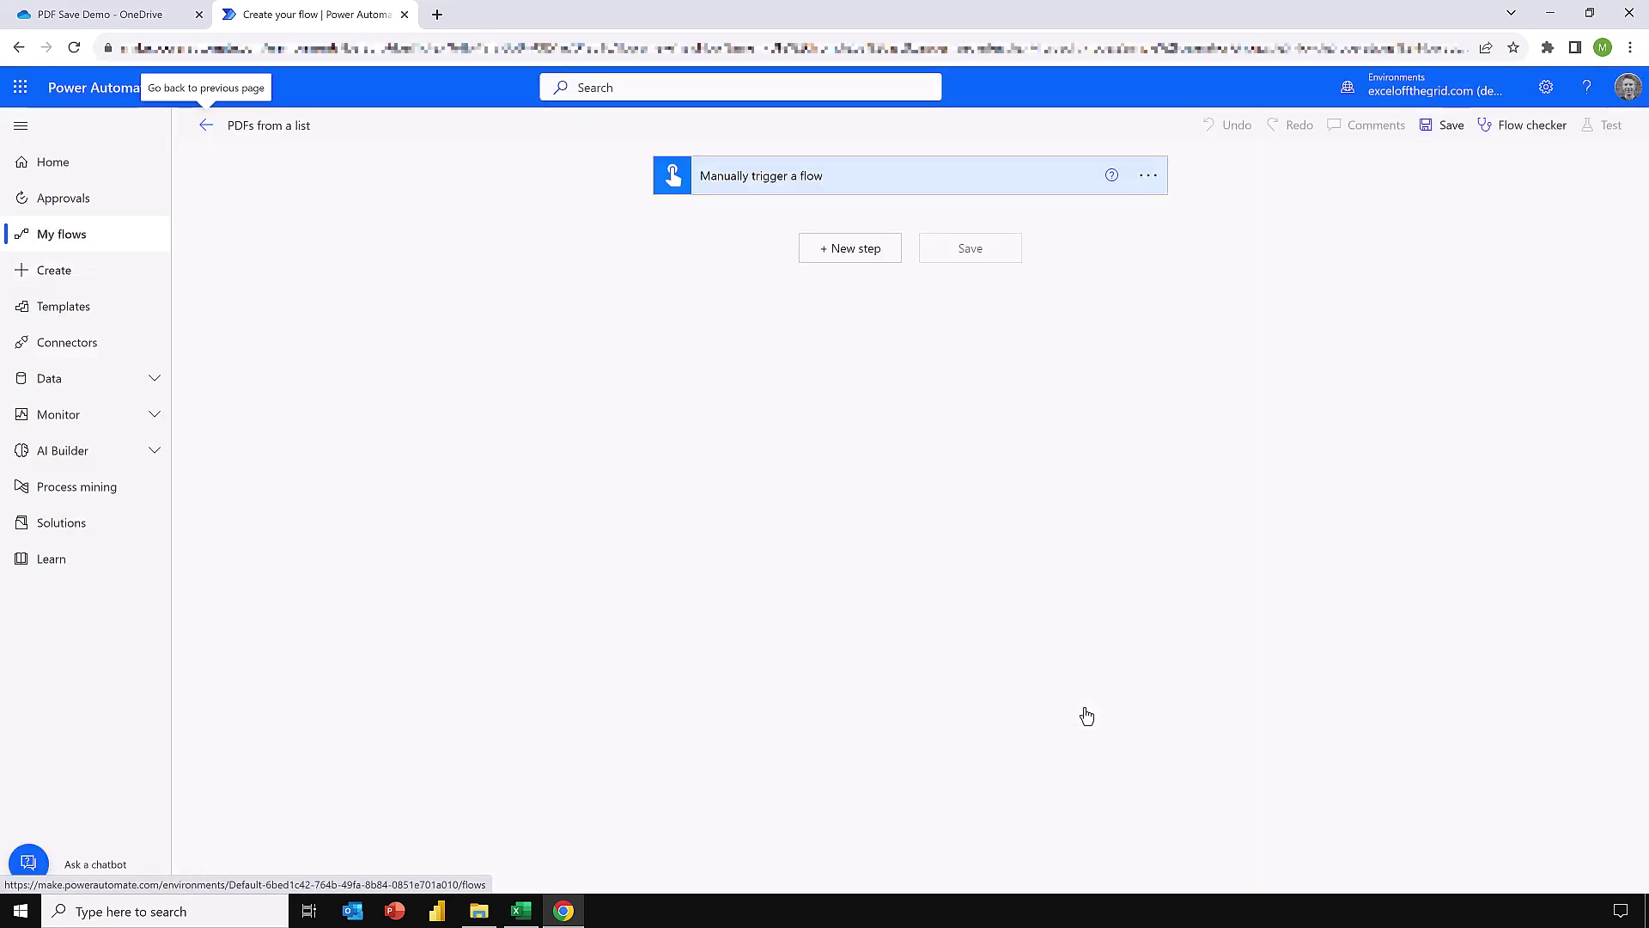
left_click(843, 251)
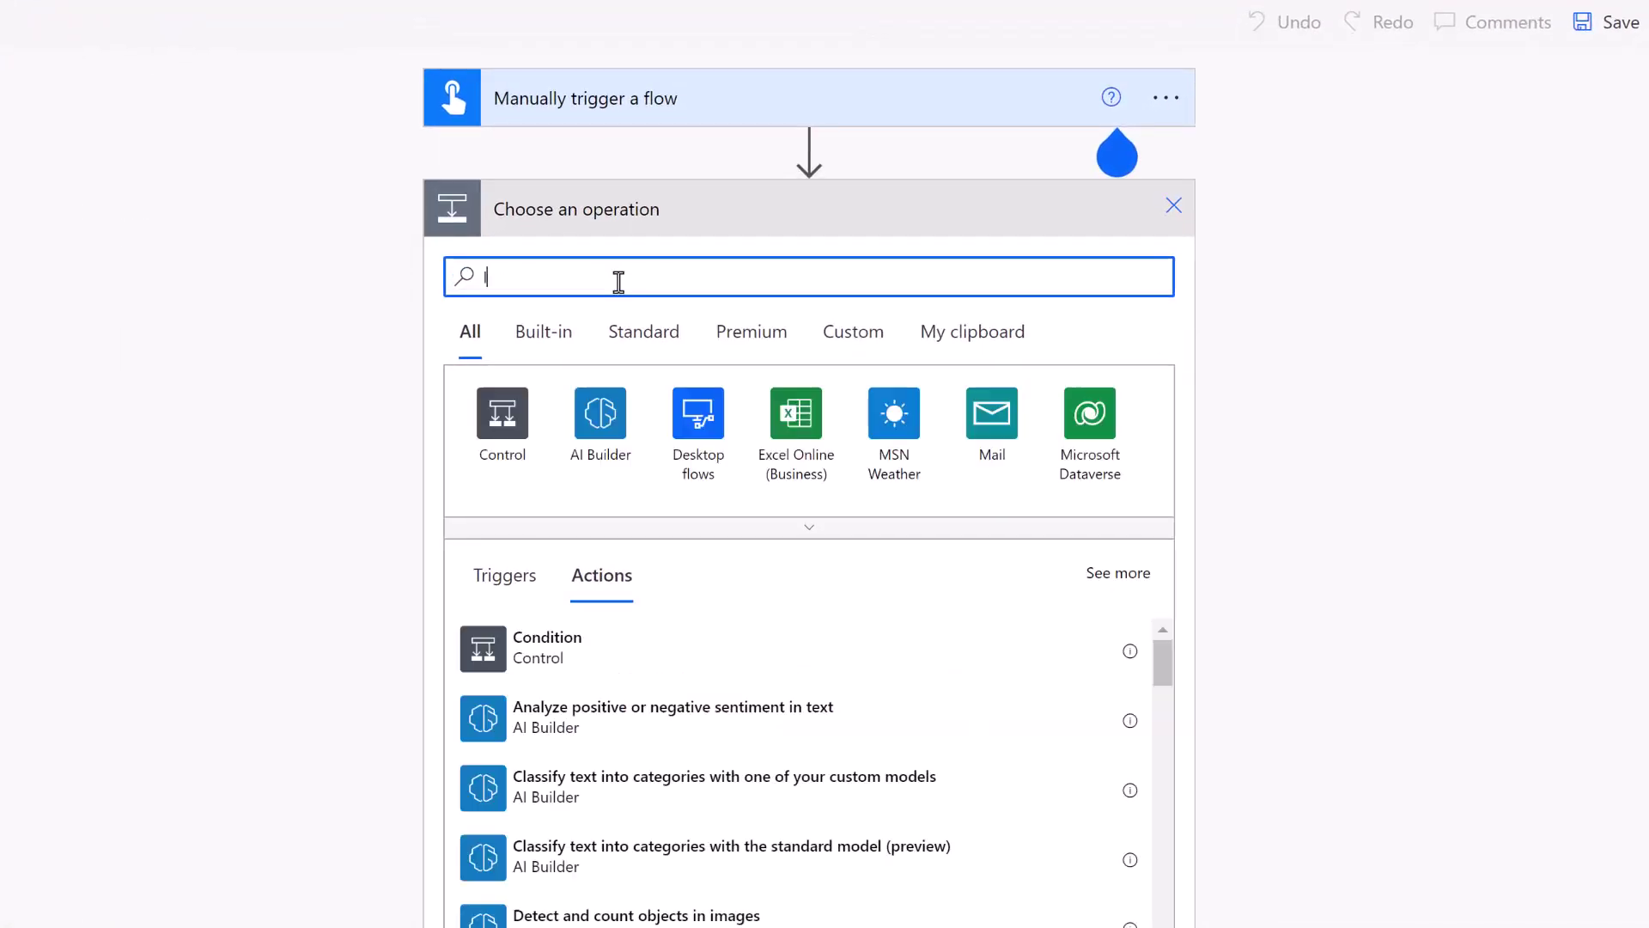
type("list row")
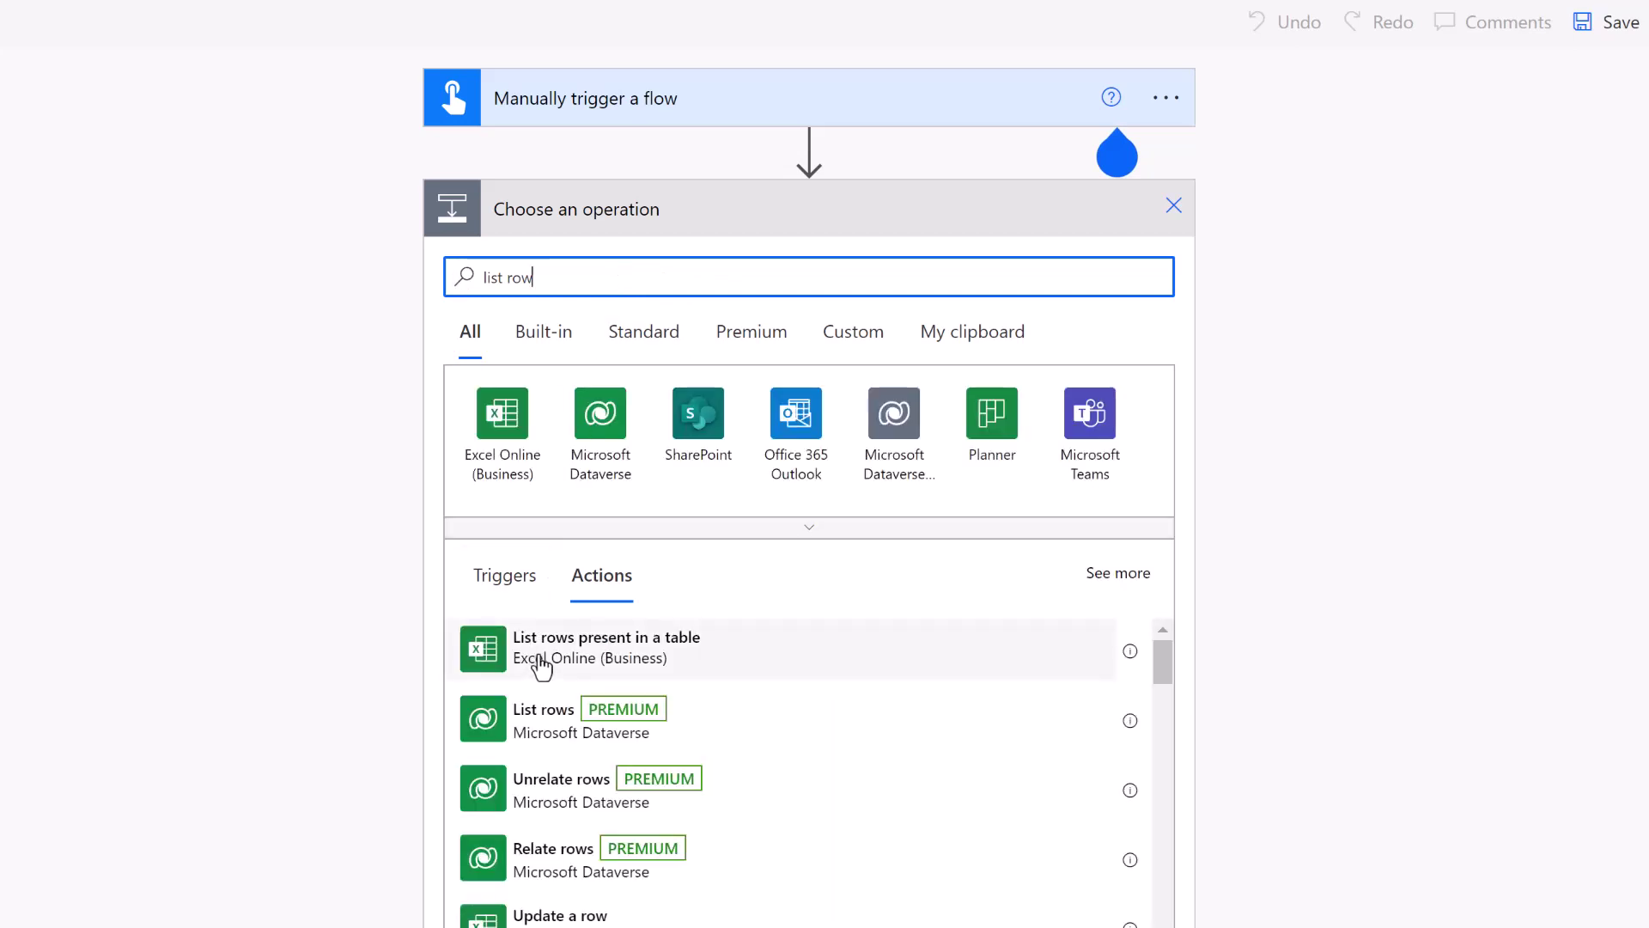
left_click(595, 659)
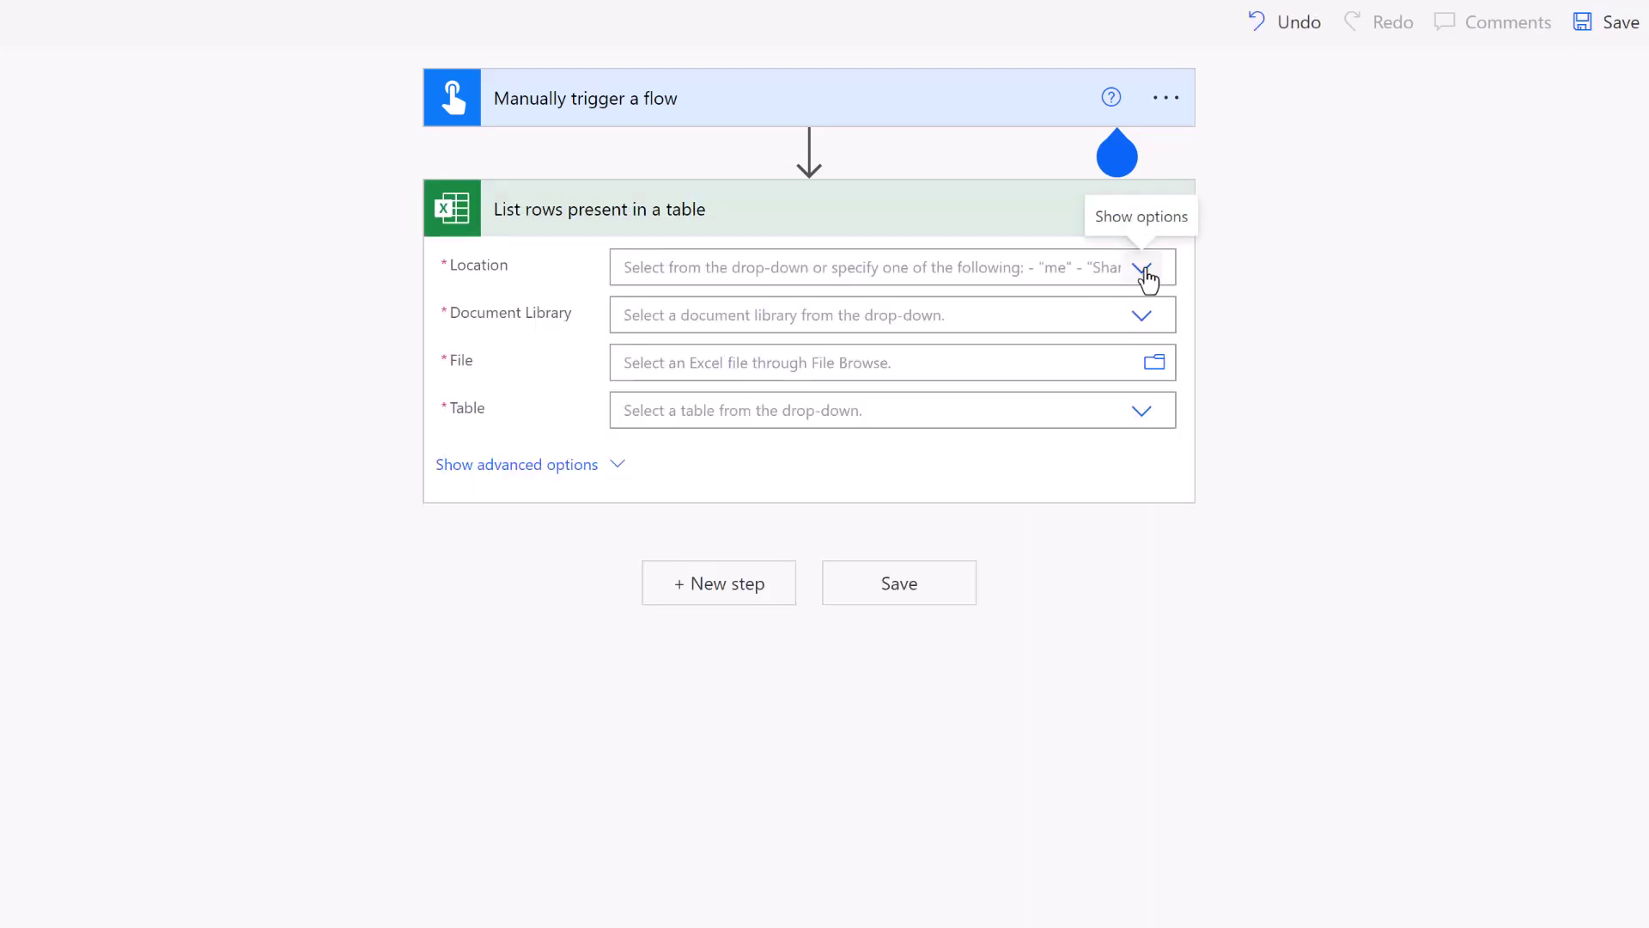
Set it to OneDrive for Business, OneDrive library, PDF Save List.xlsx and table ReportList.
left_click(1142, 269)
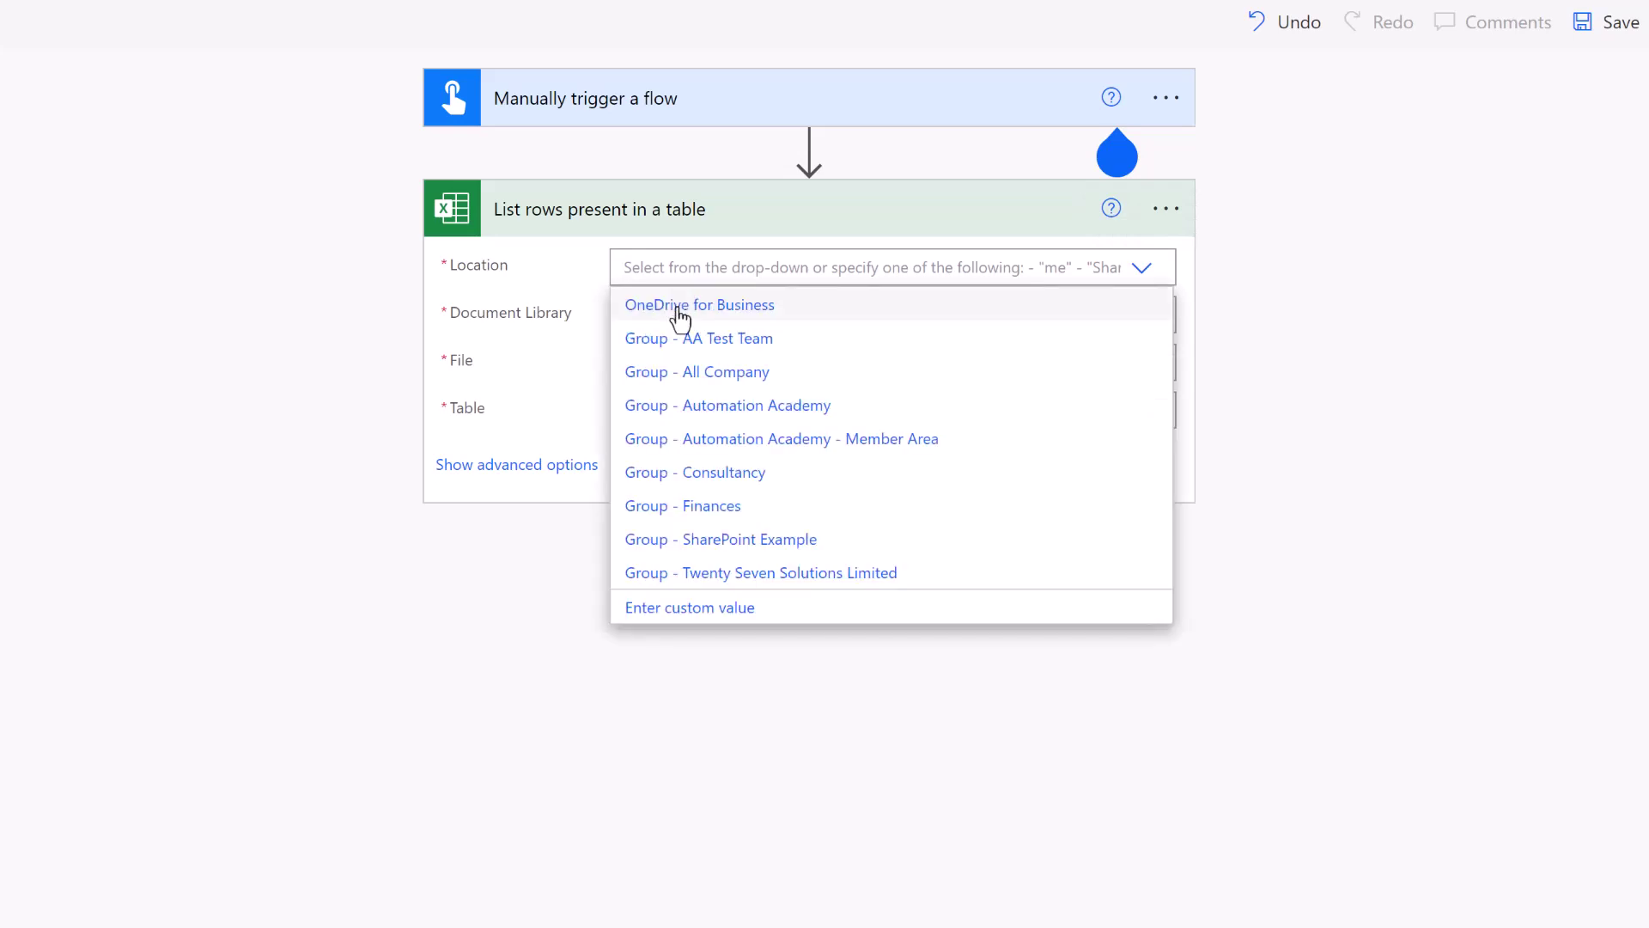
left_click(679, 311)
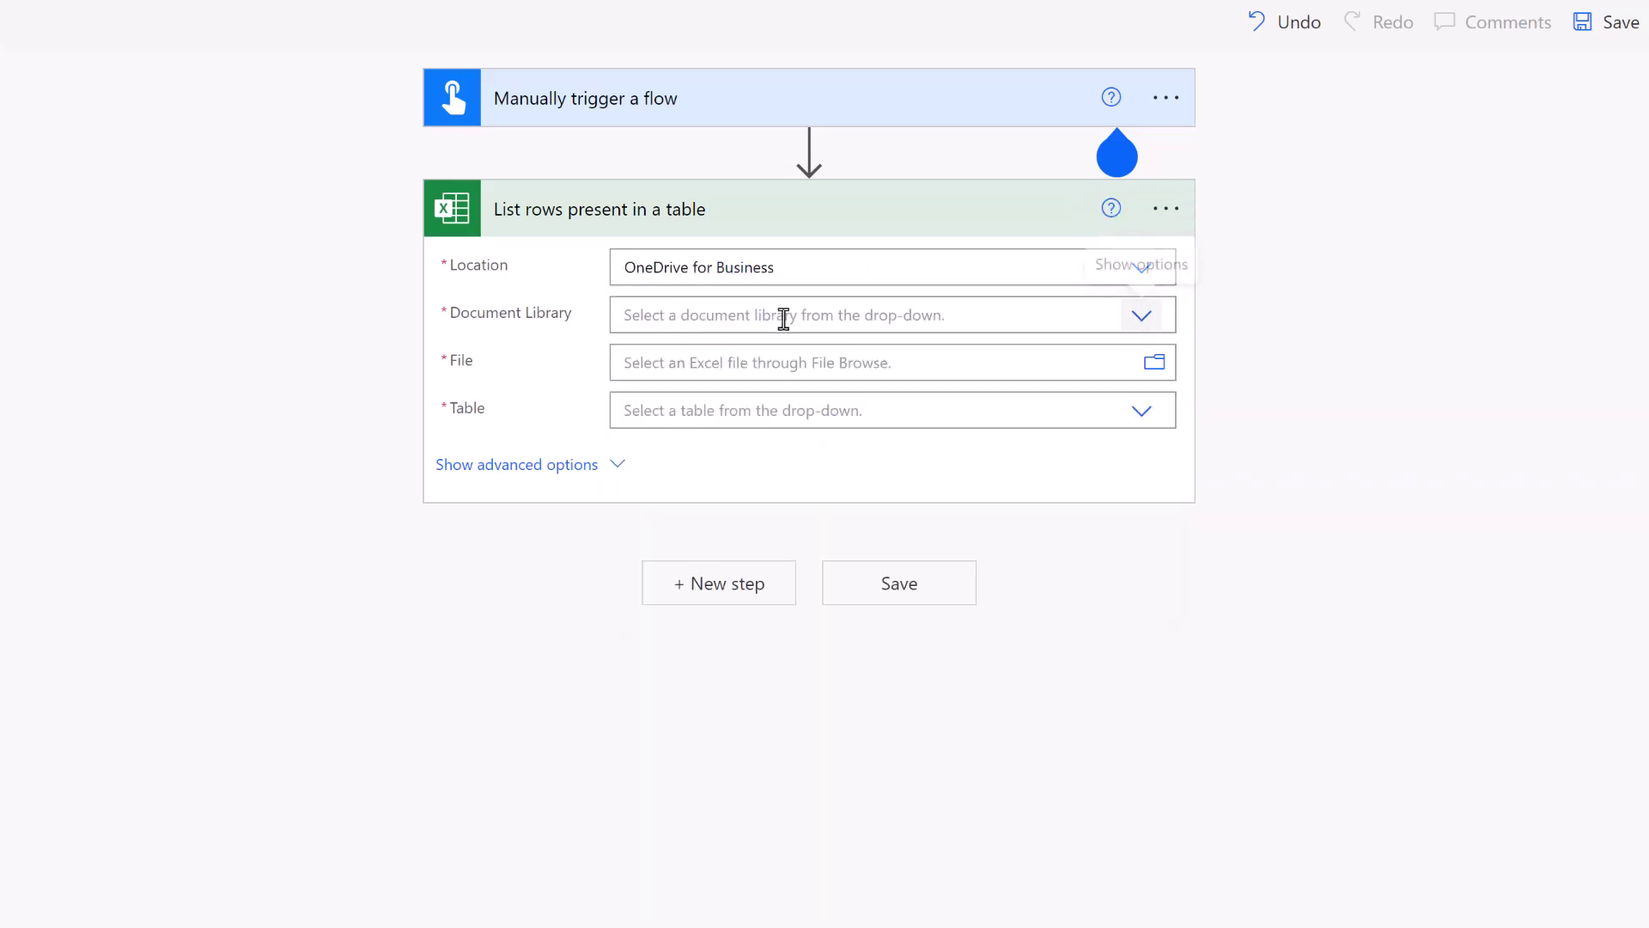
left_click(711, 318)
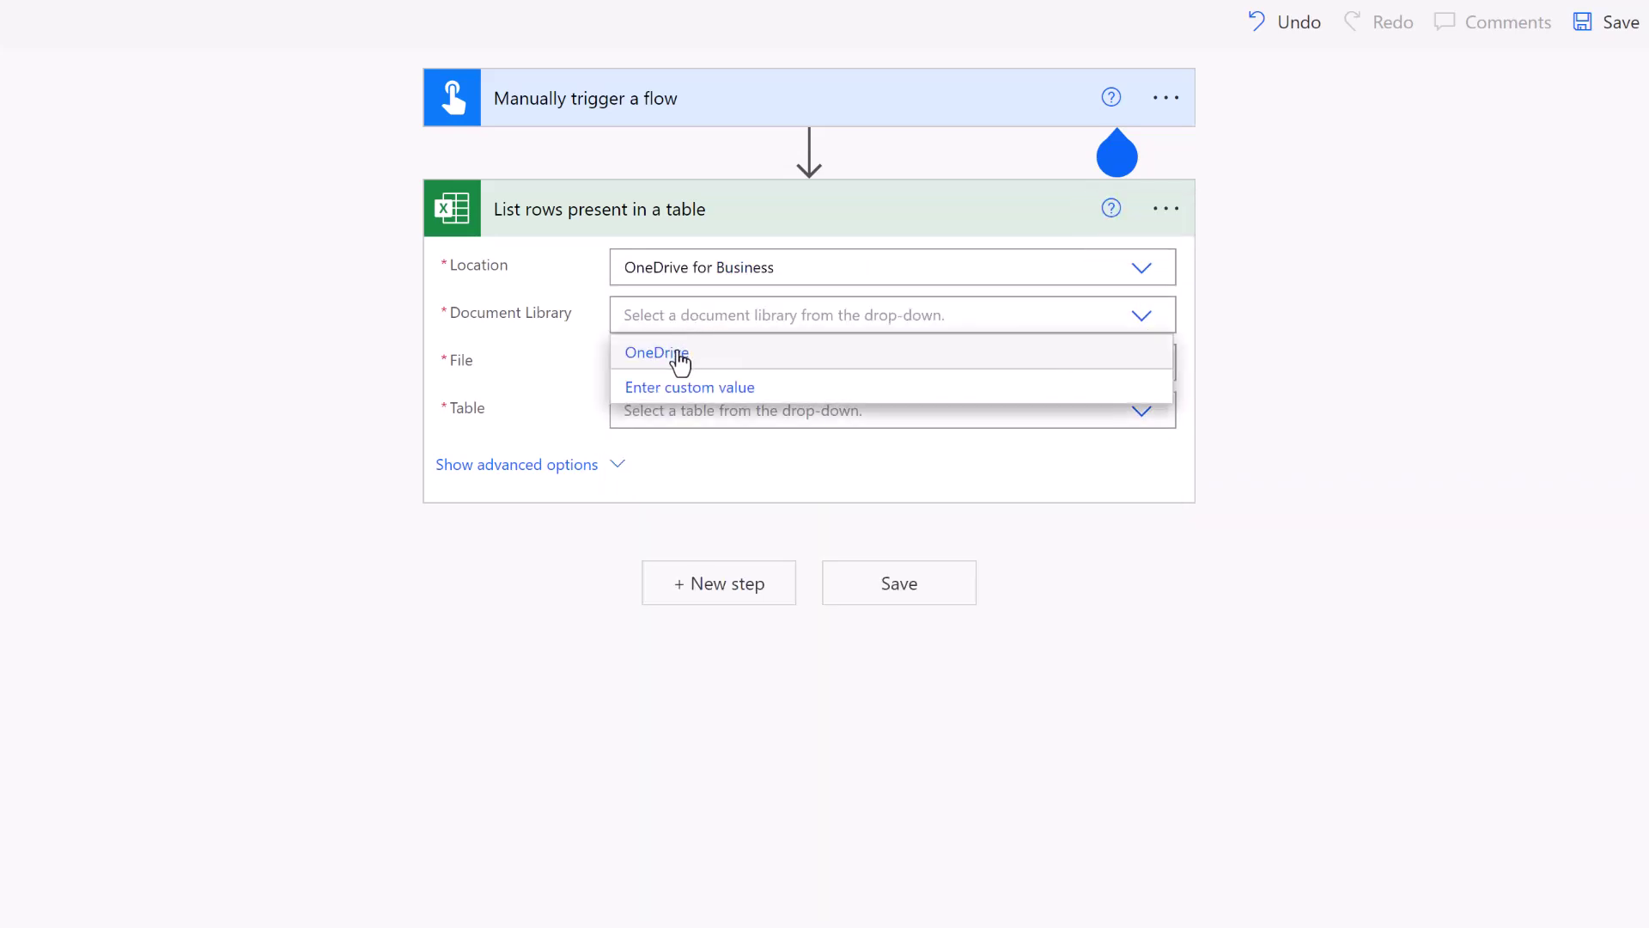
left_click(681, 355)
left_click(1151, 365)
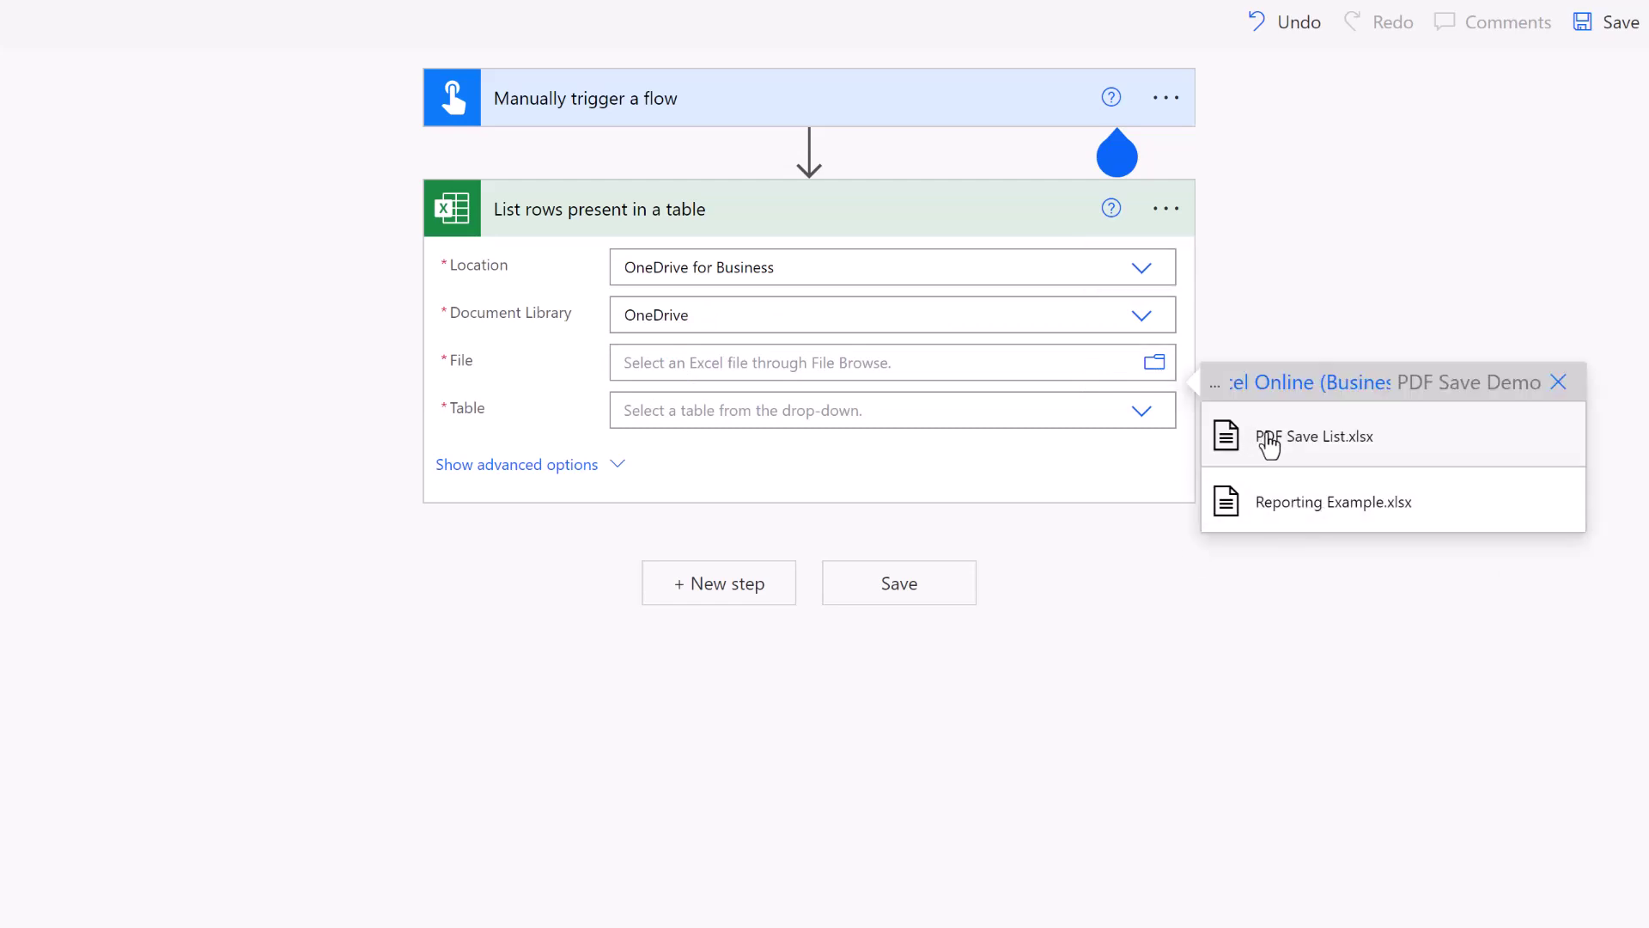
left_click(1341, 442)
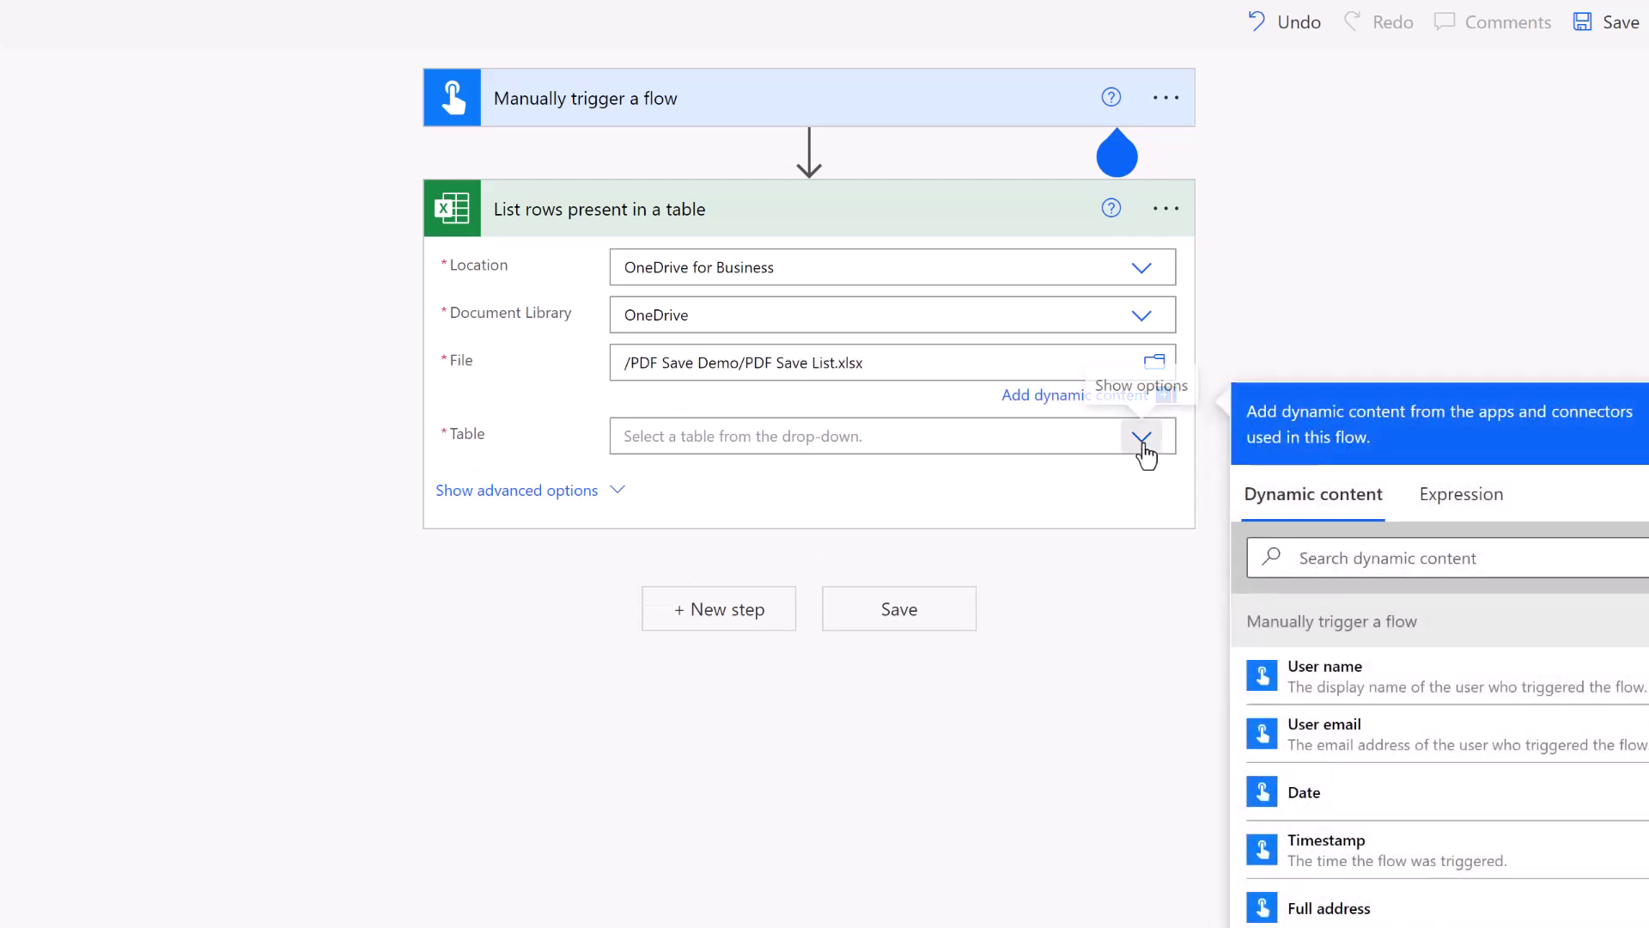
left_click(1142, 449)
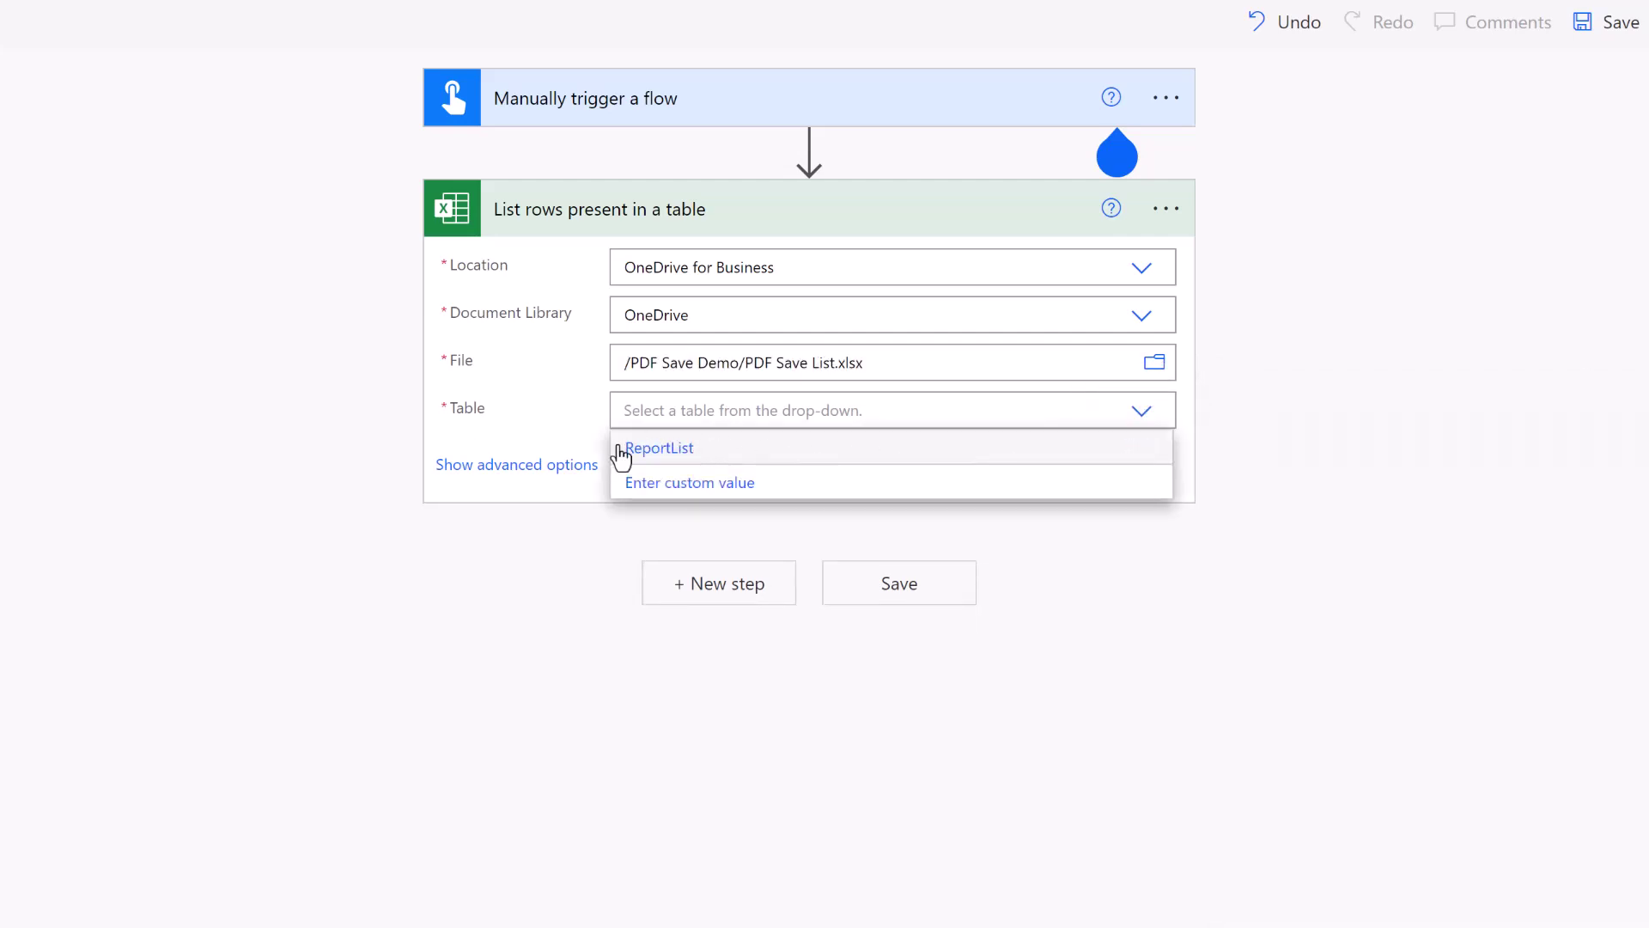
left_click(673, 455)
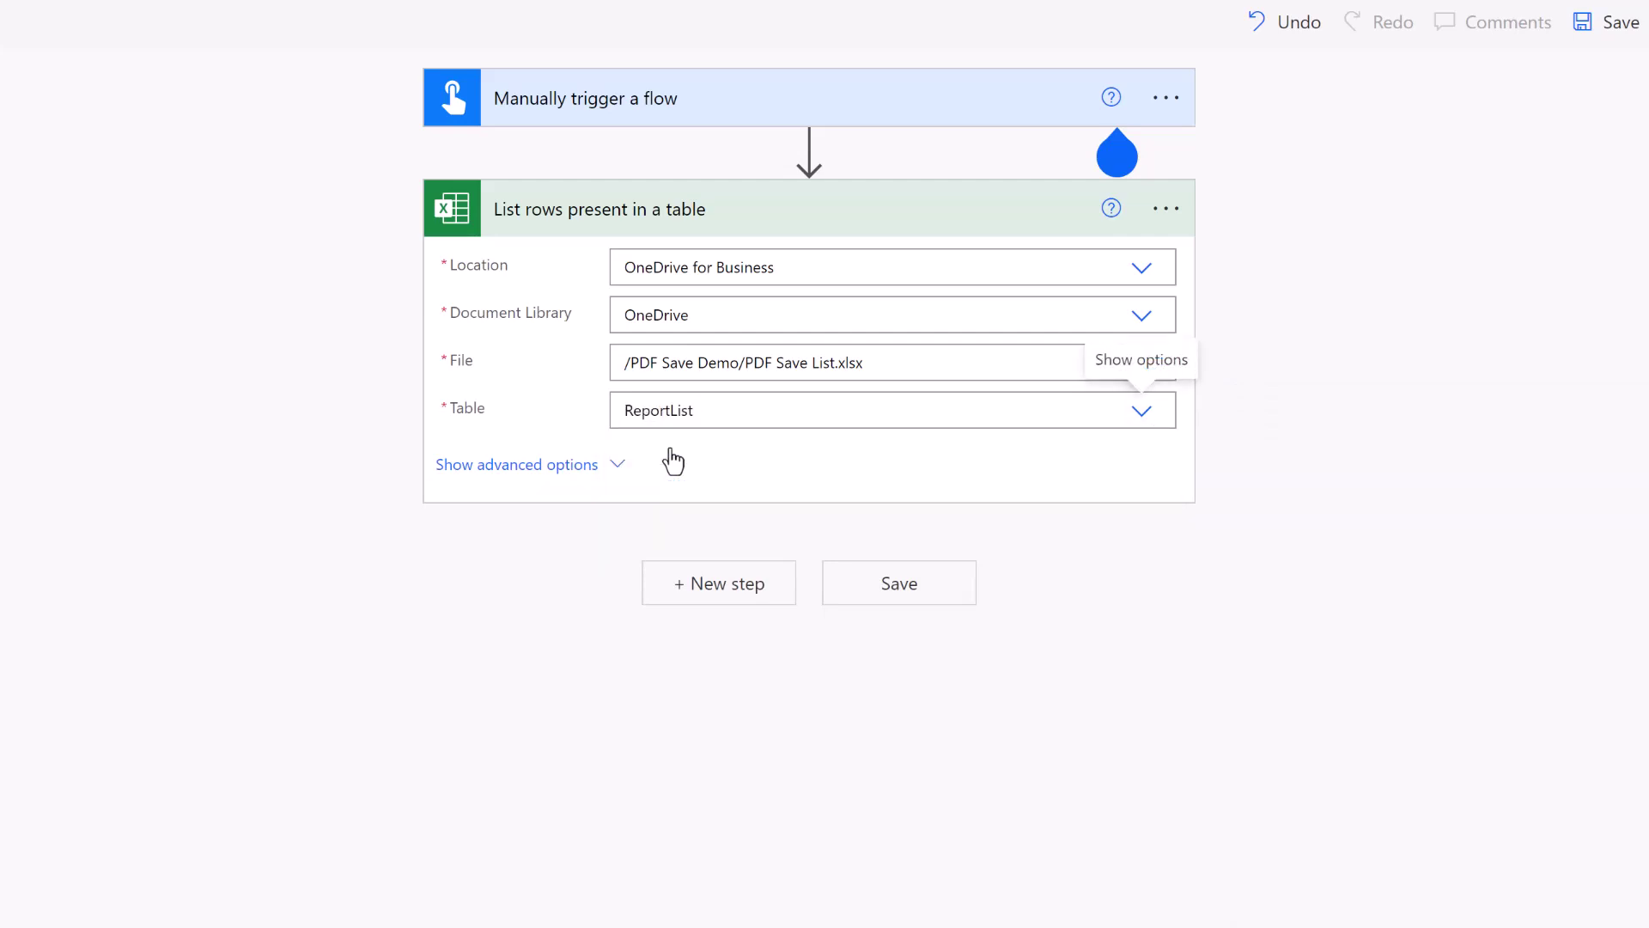
Add a Run script step after the list rows step.
left_click(715, 596)
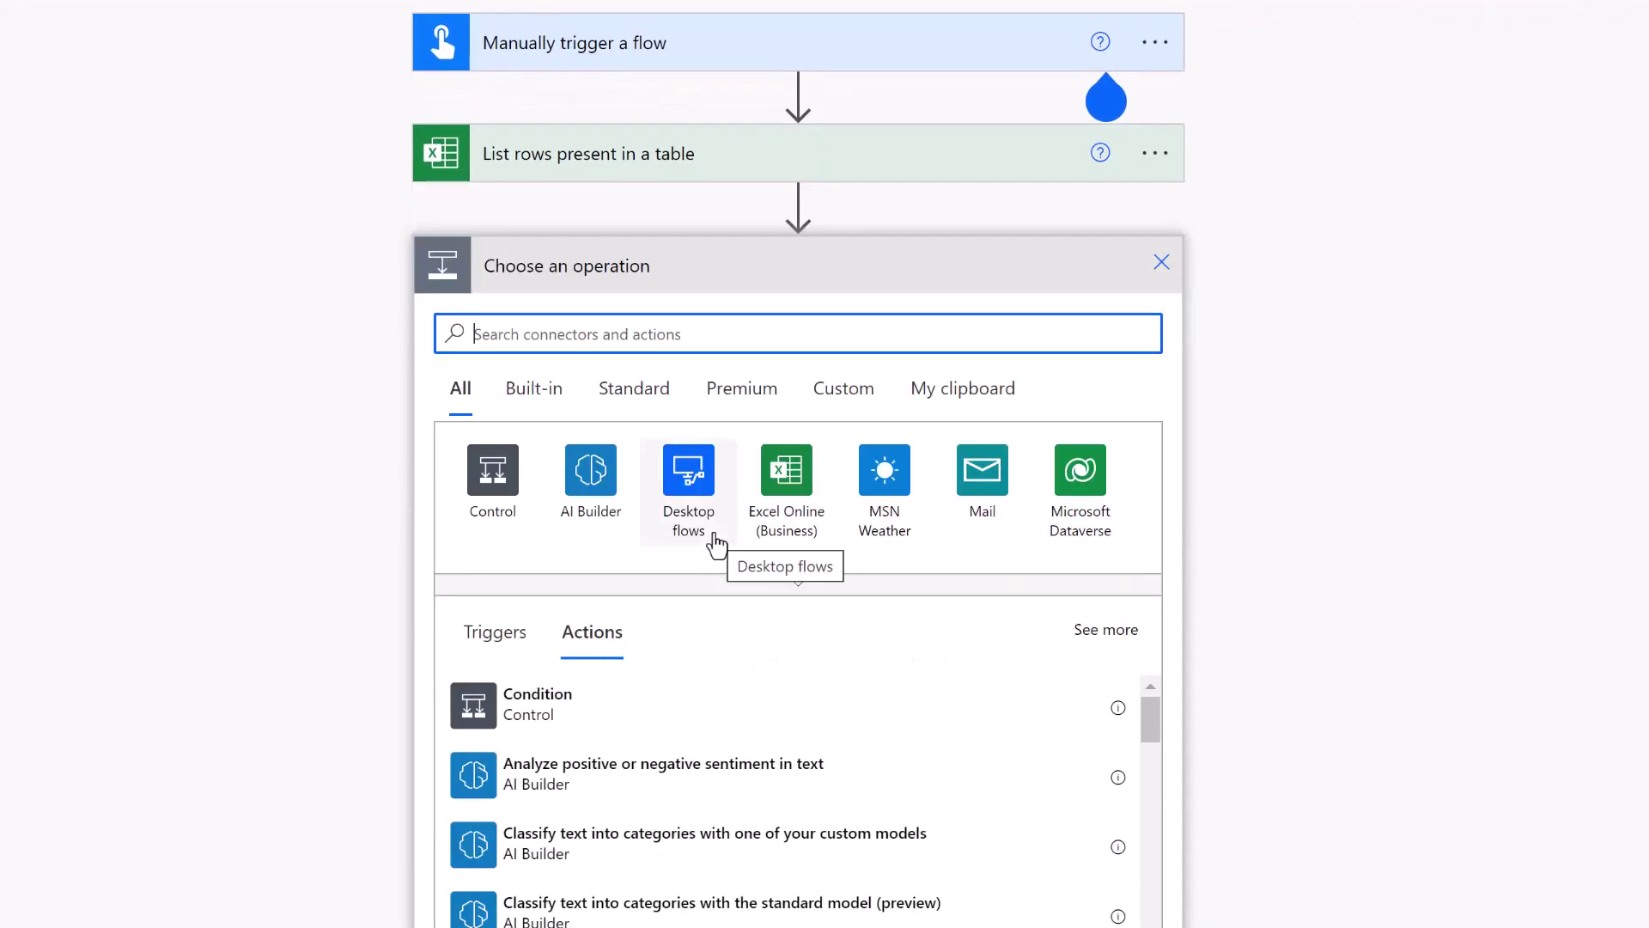
type("run script")
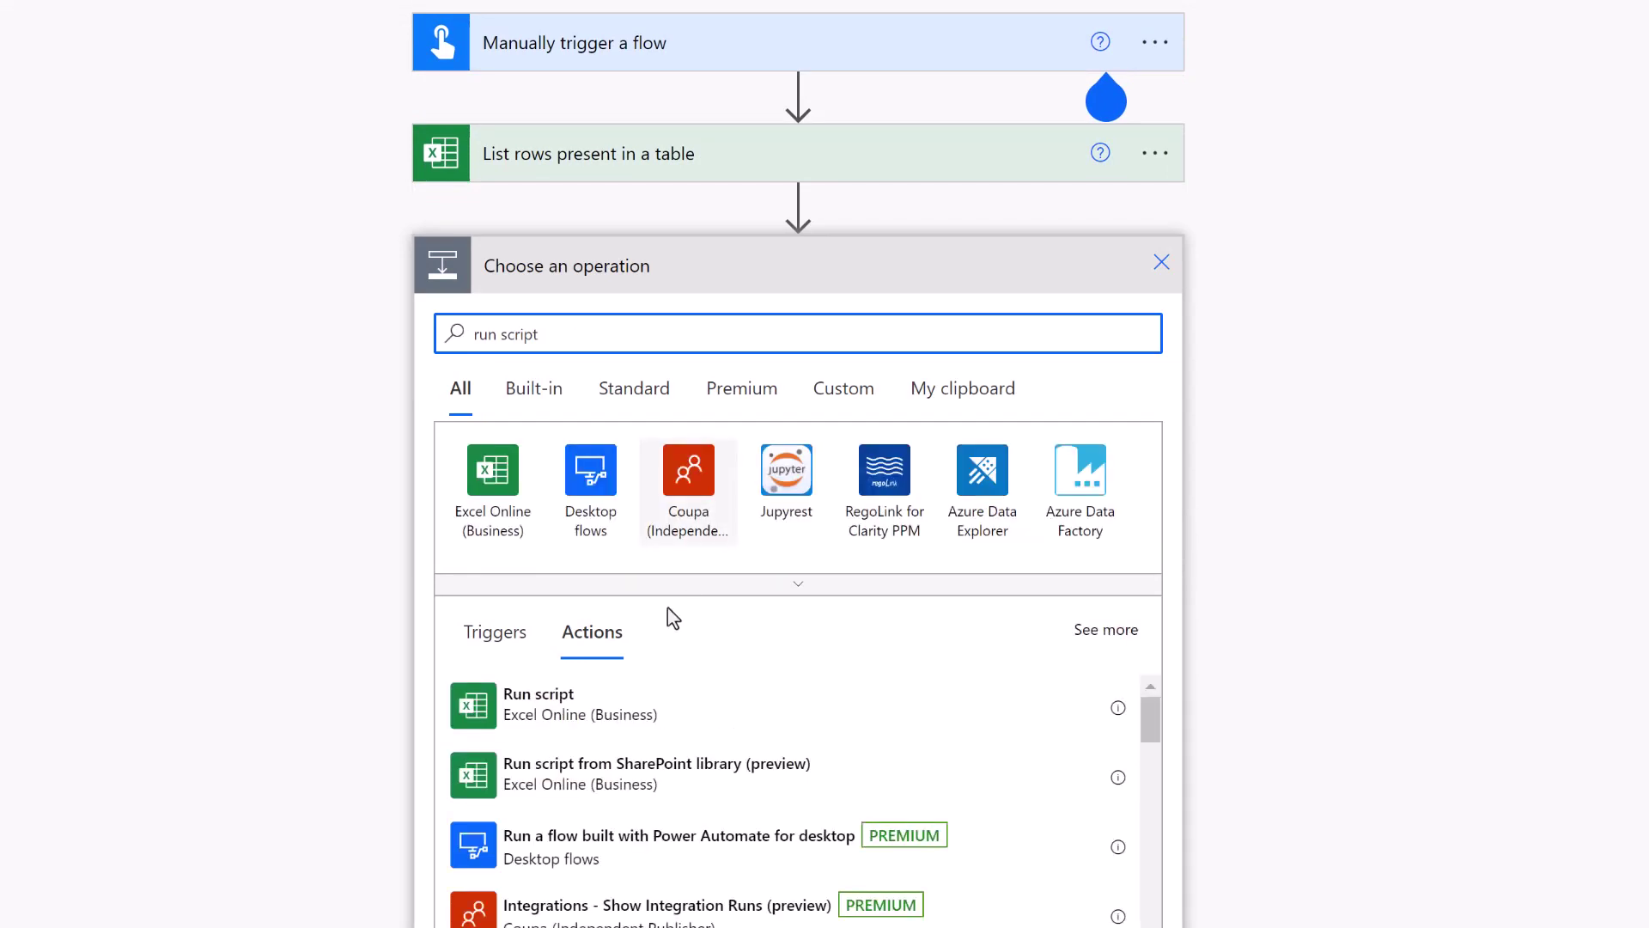
left_click(545, 719)
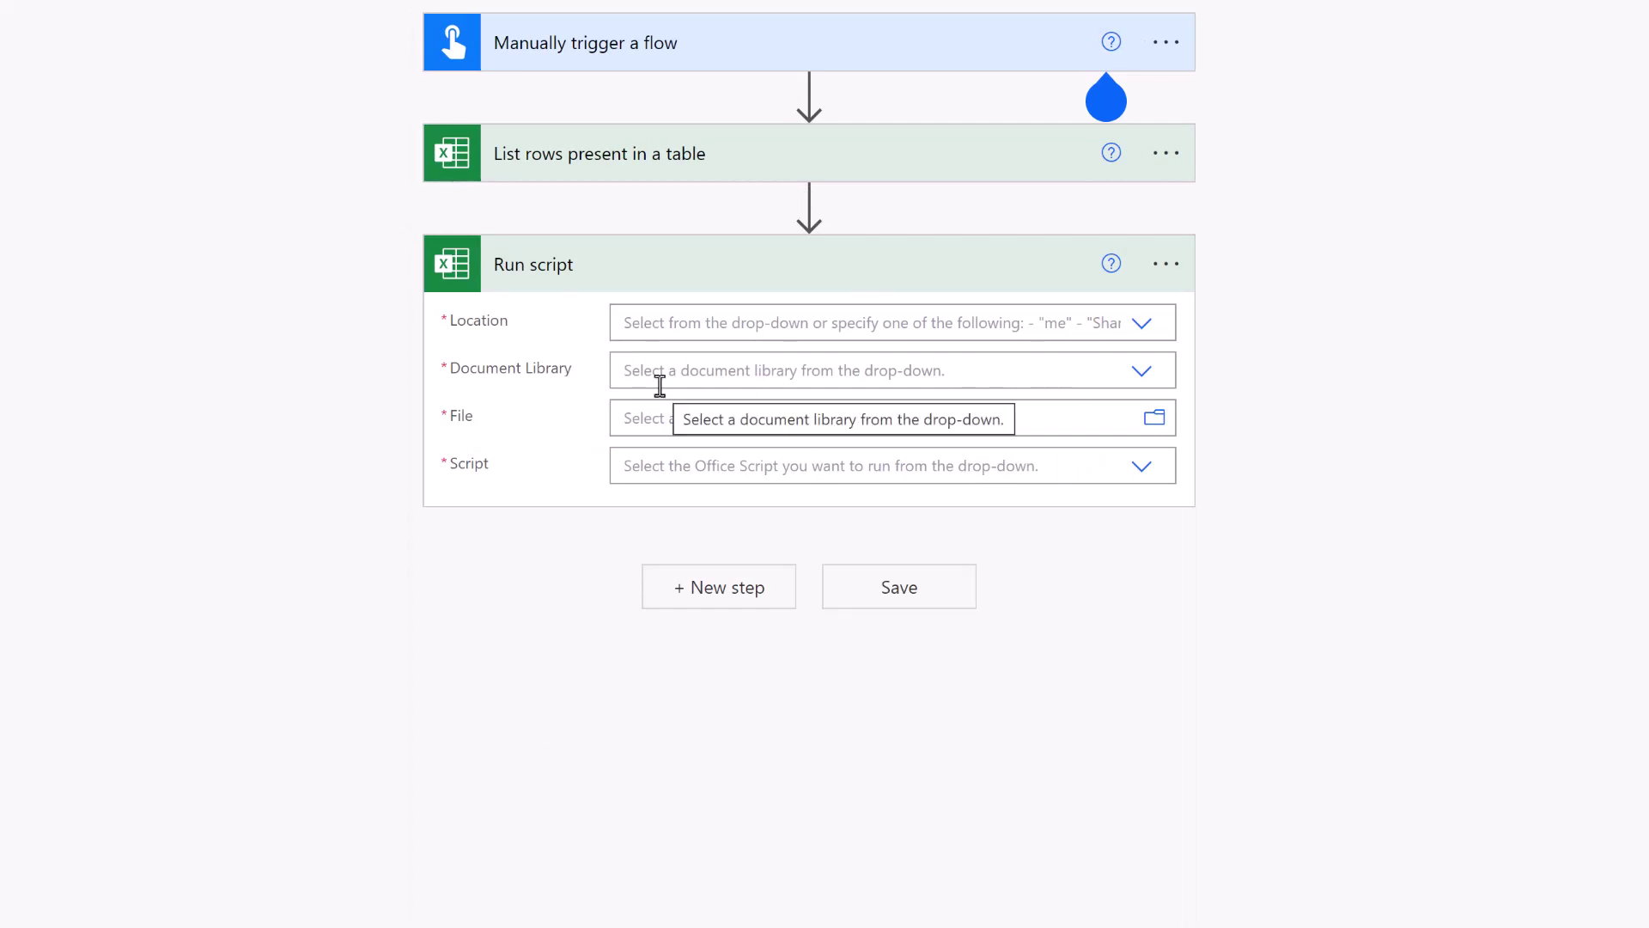
Set it to OneDrive for Business, OneDrive, Reporting Example.xlsx and script PA - Change Cell Values.
left_click(1139, 326)
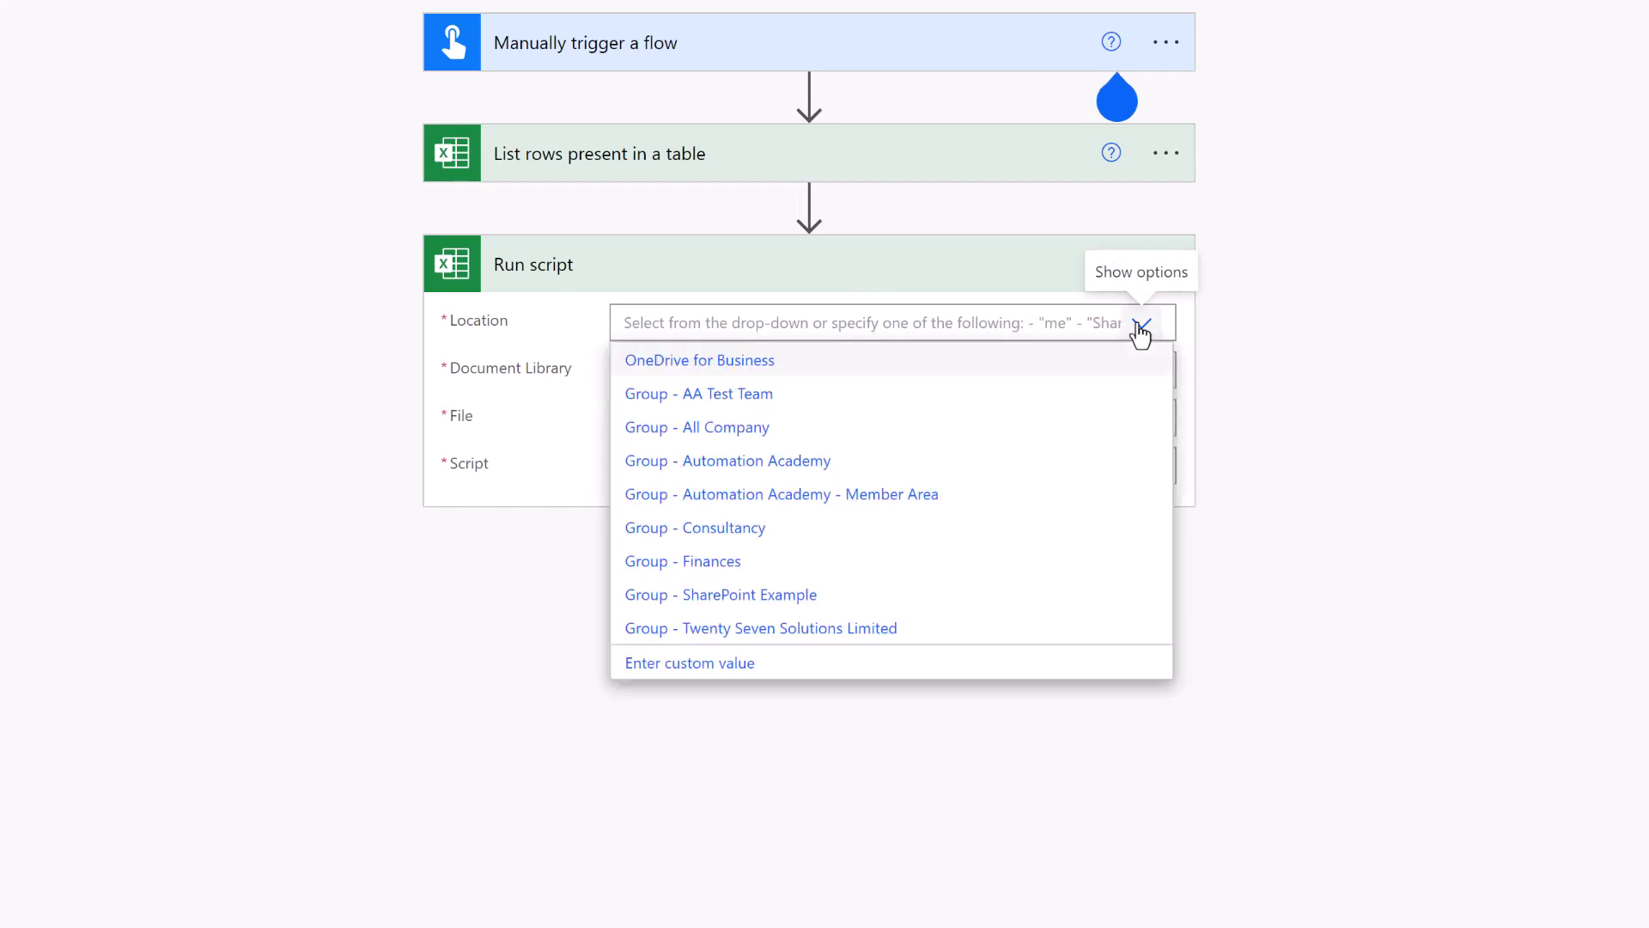
left_click(759, 362)
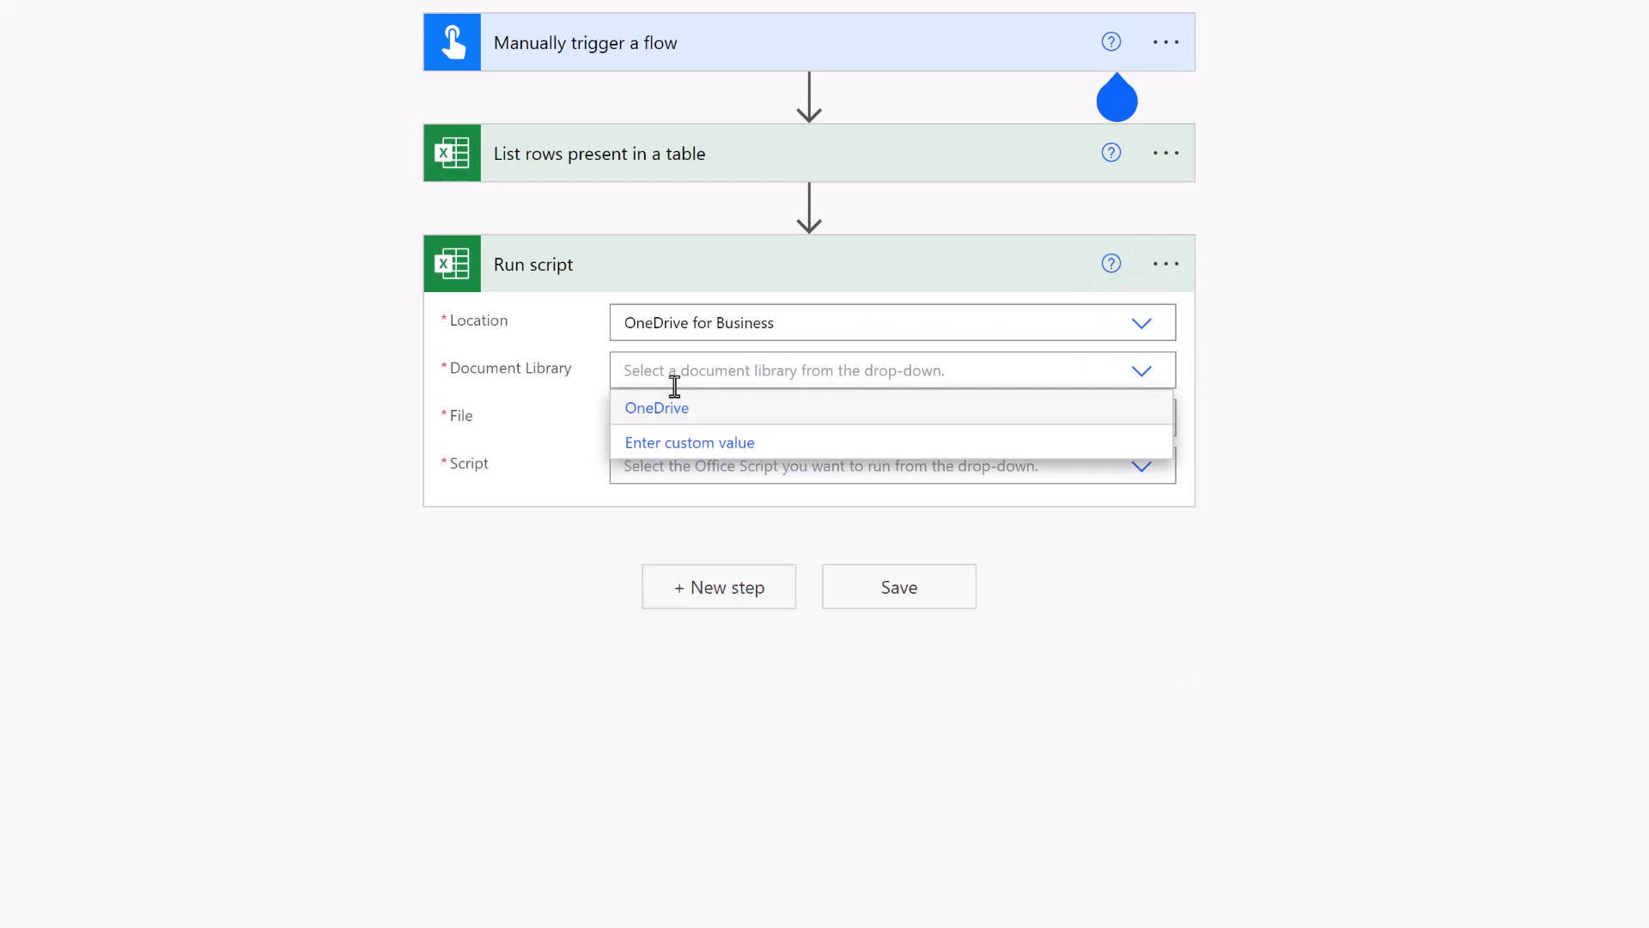
left_click(664, 418)
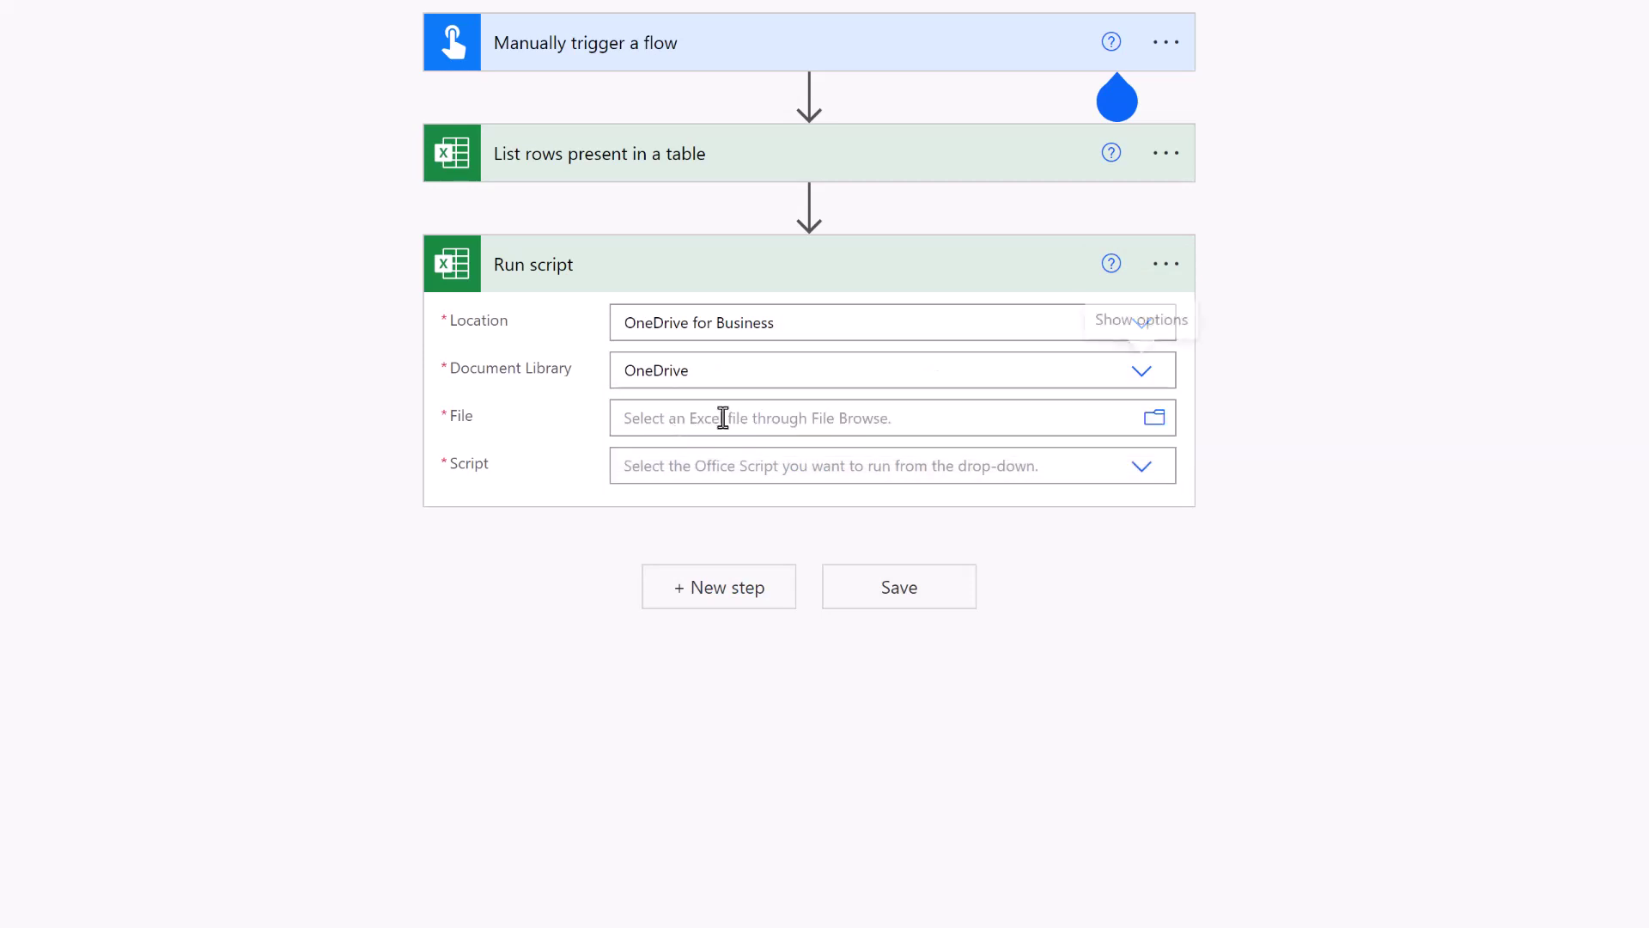
left_click(1153, 418)
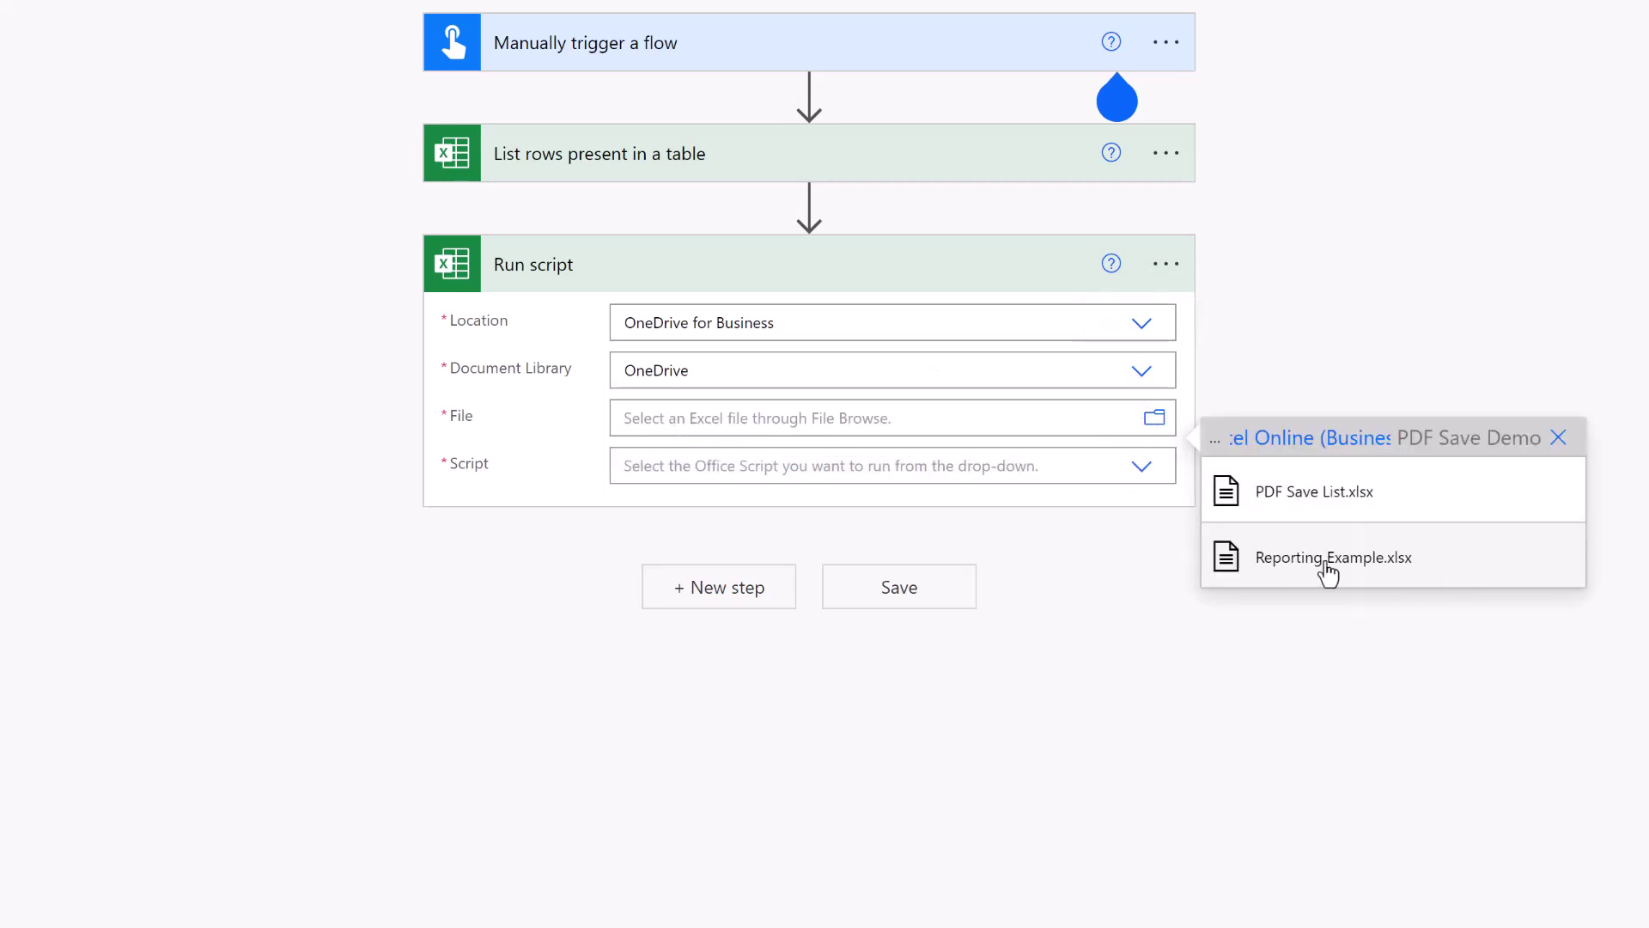
left_click(1296, 560)
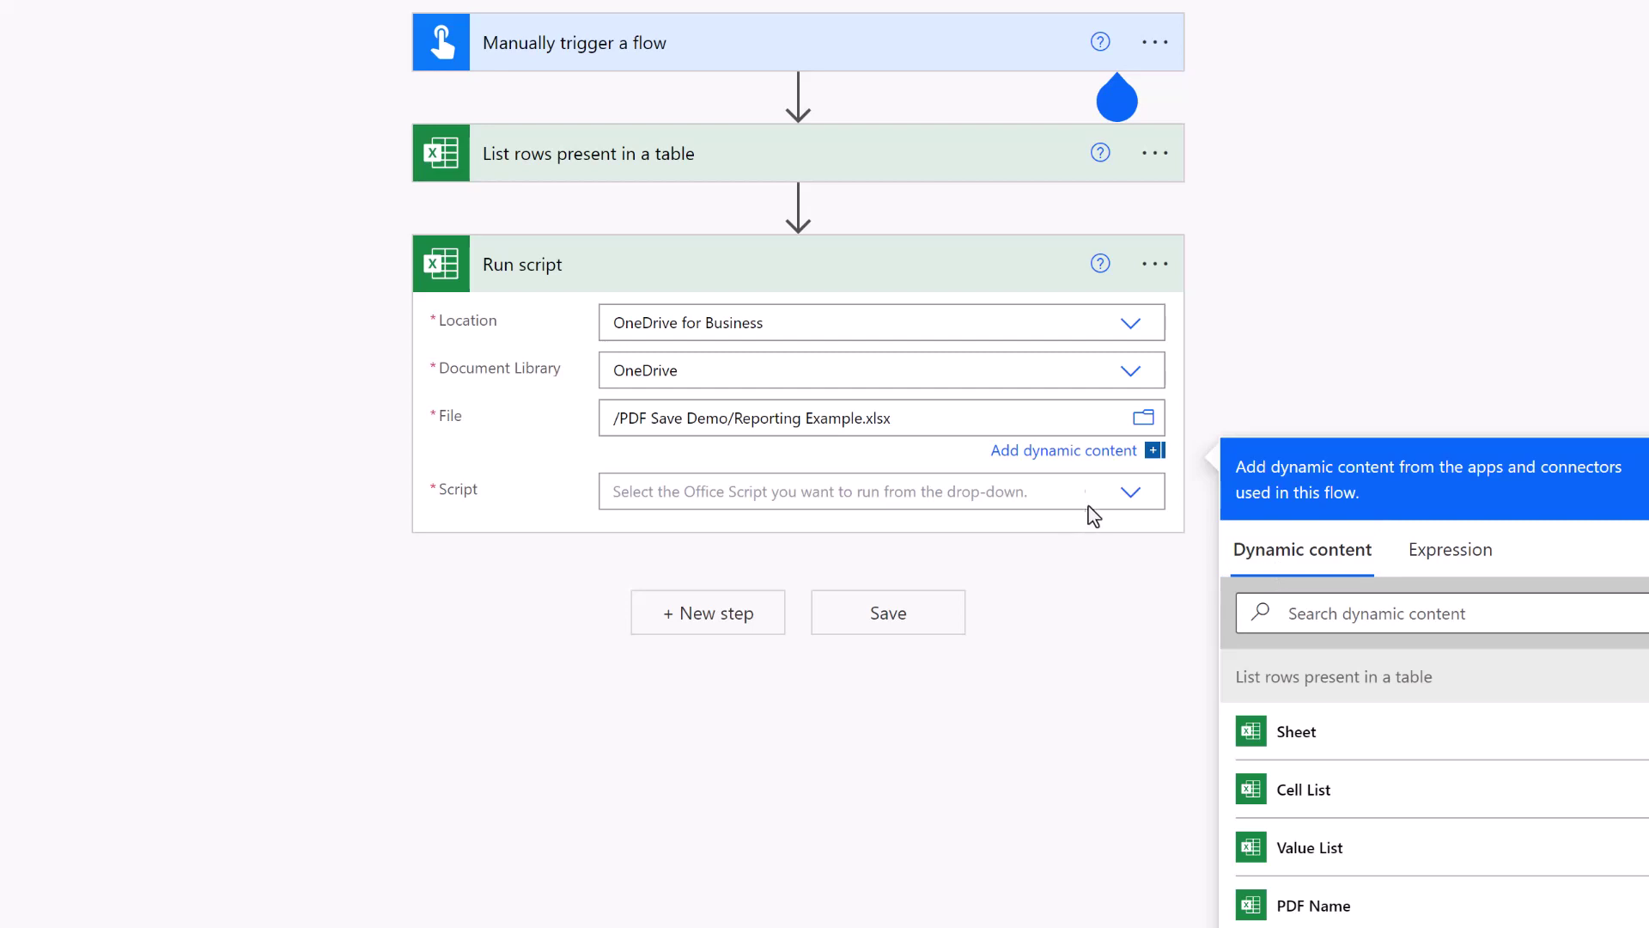
left_click(1034, 489)
type("PA")
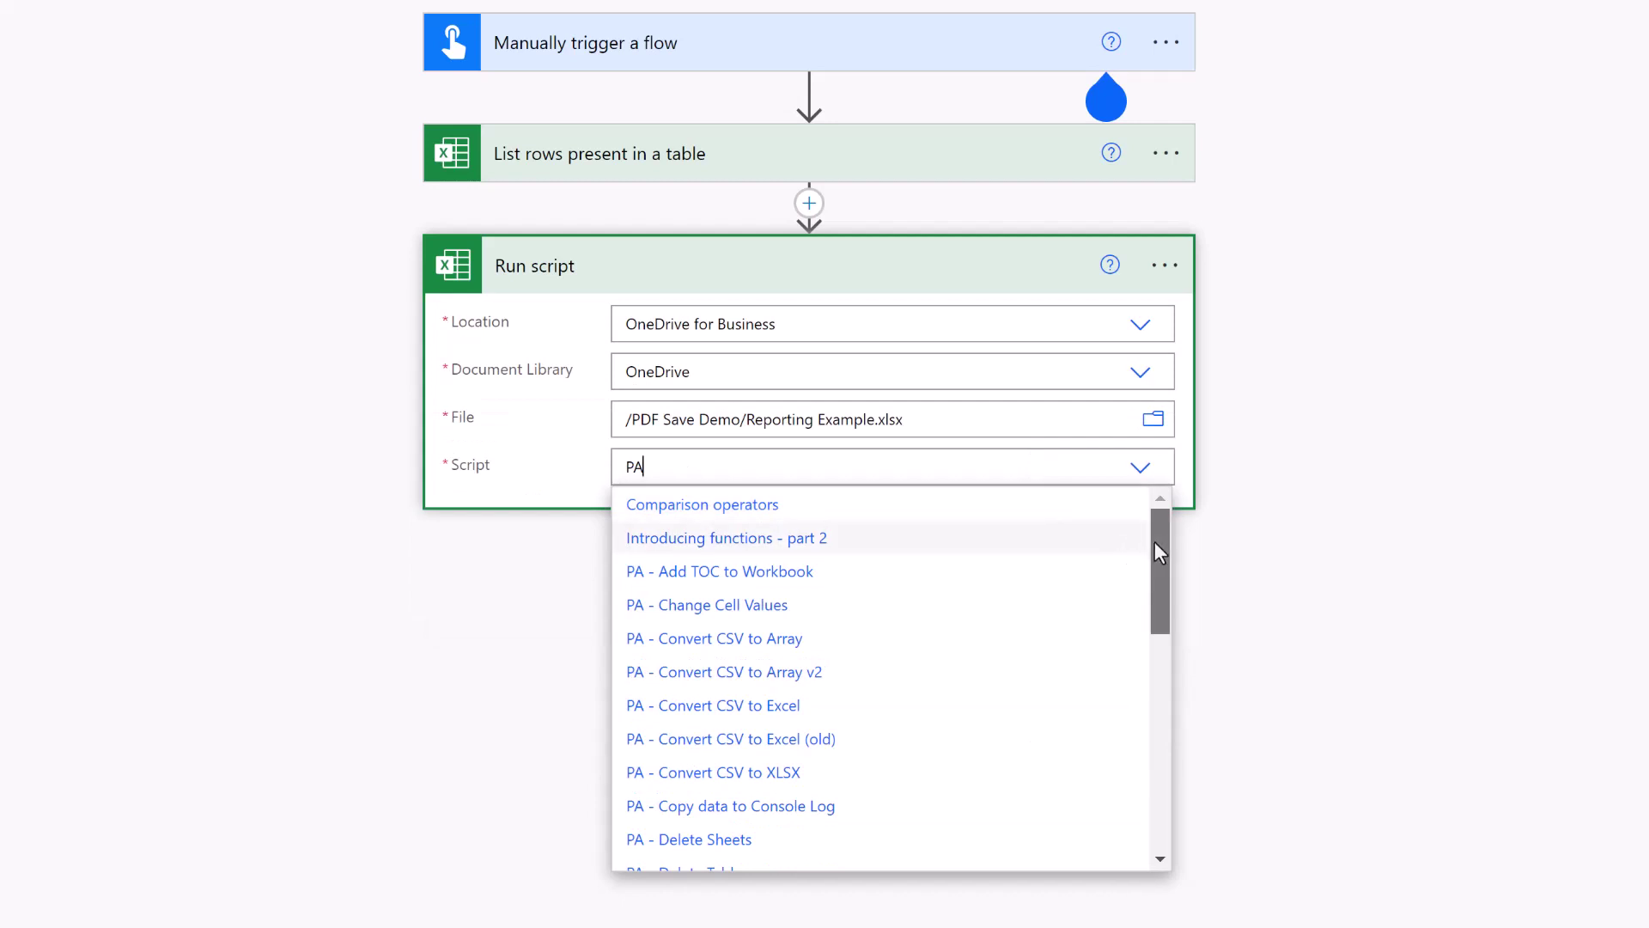
left_click(754, 612)
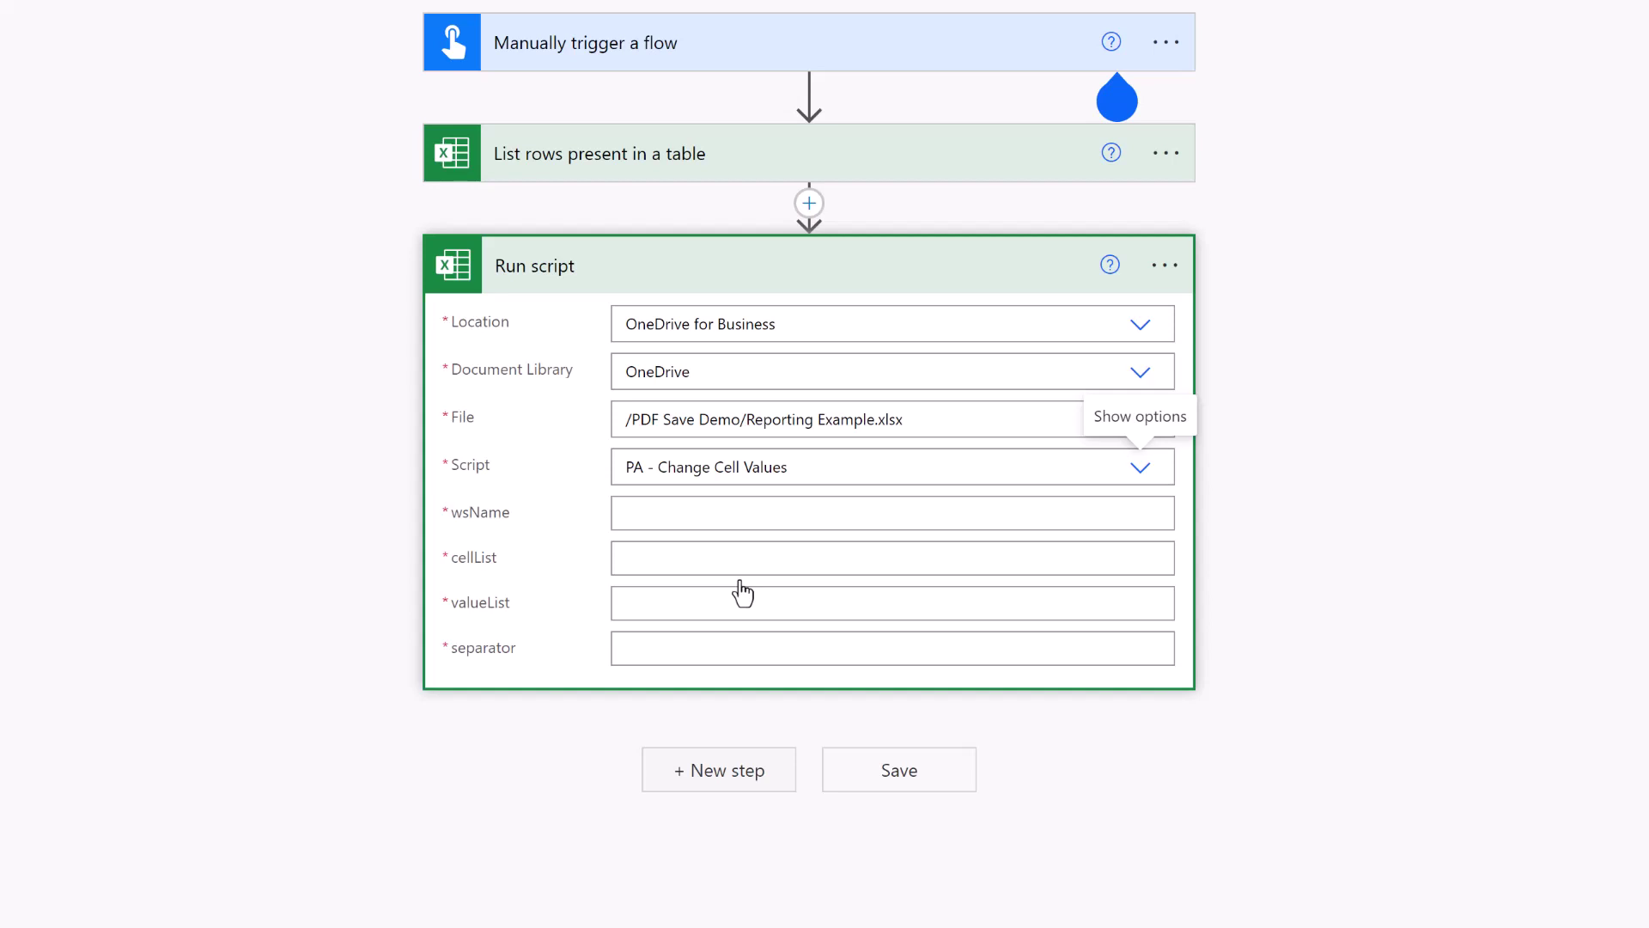
Map wsName, cellList and valueList to each row's Sheet, Cell List and Value List.
left_click(711, 514)
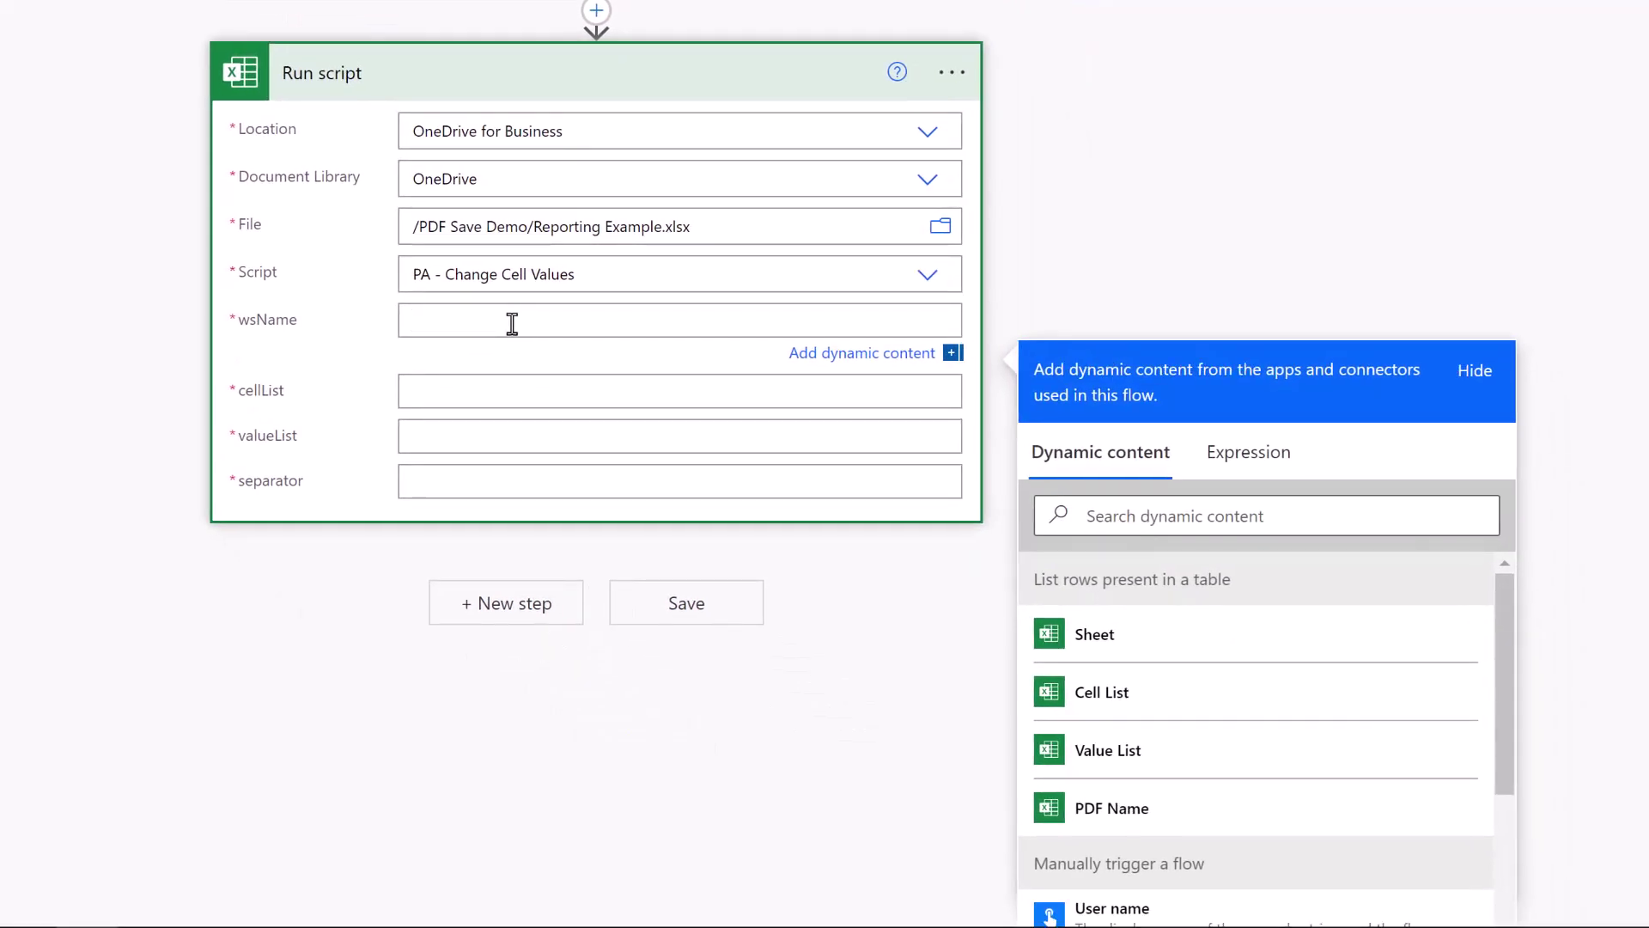
left_click(1099, 657)
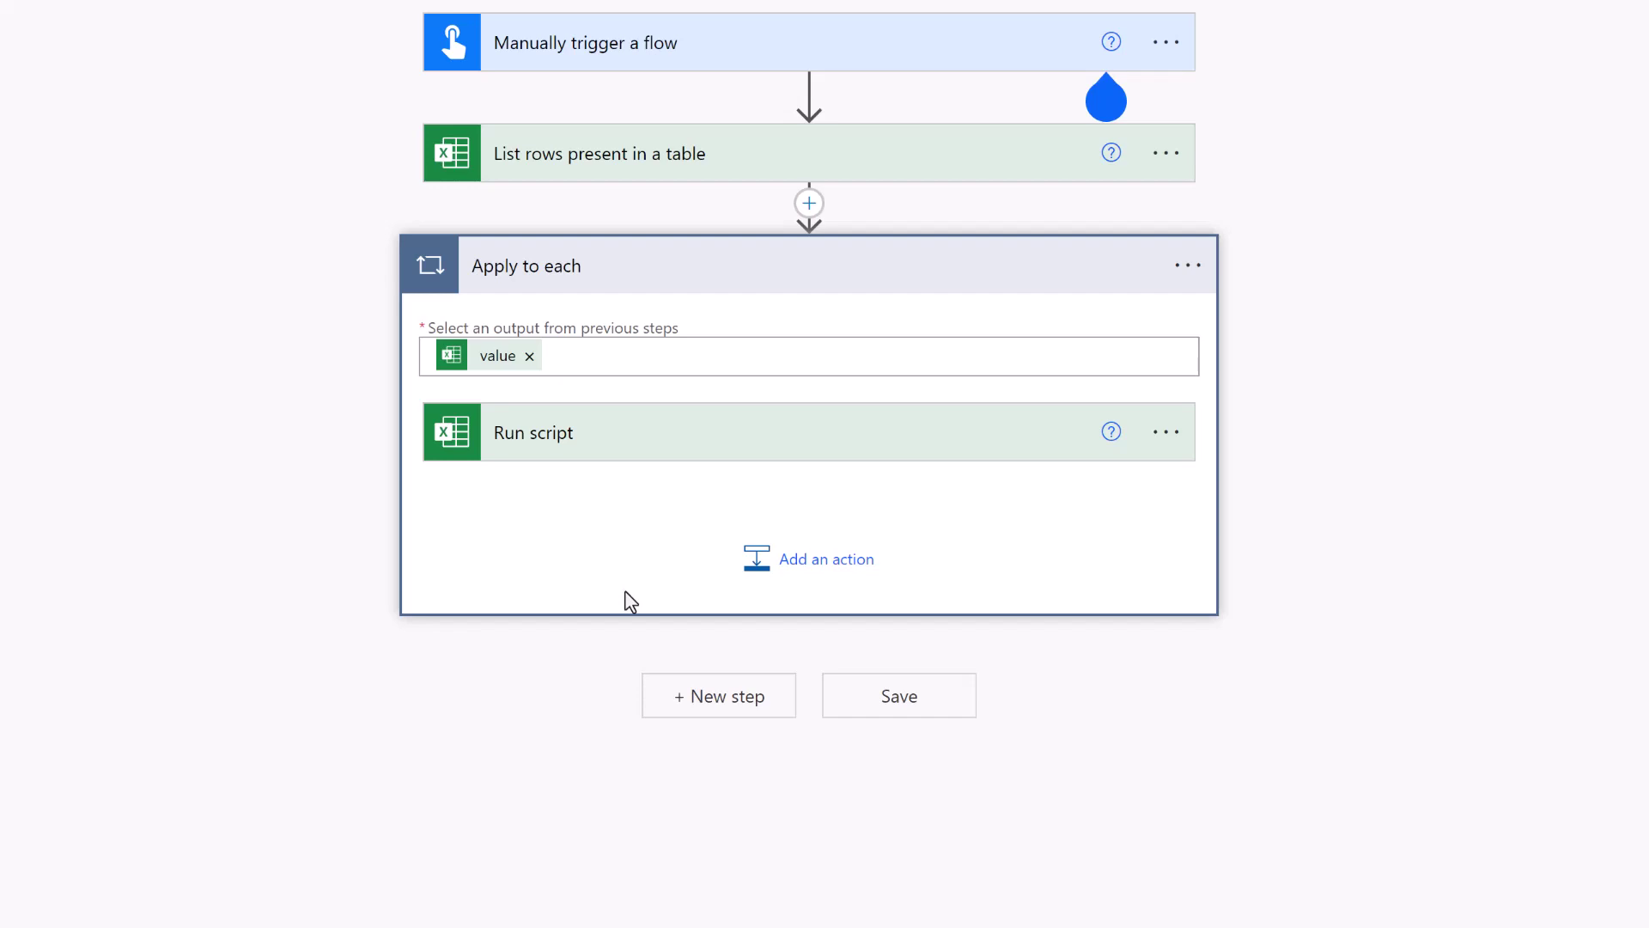
left_click(699, 449)
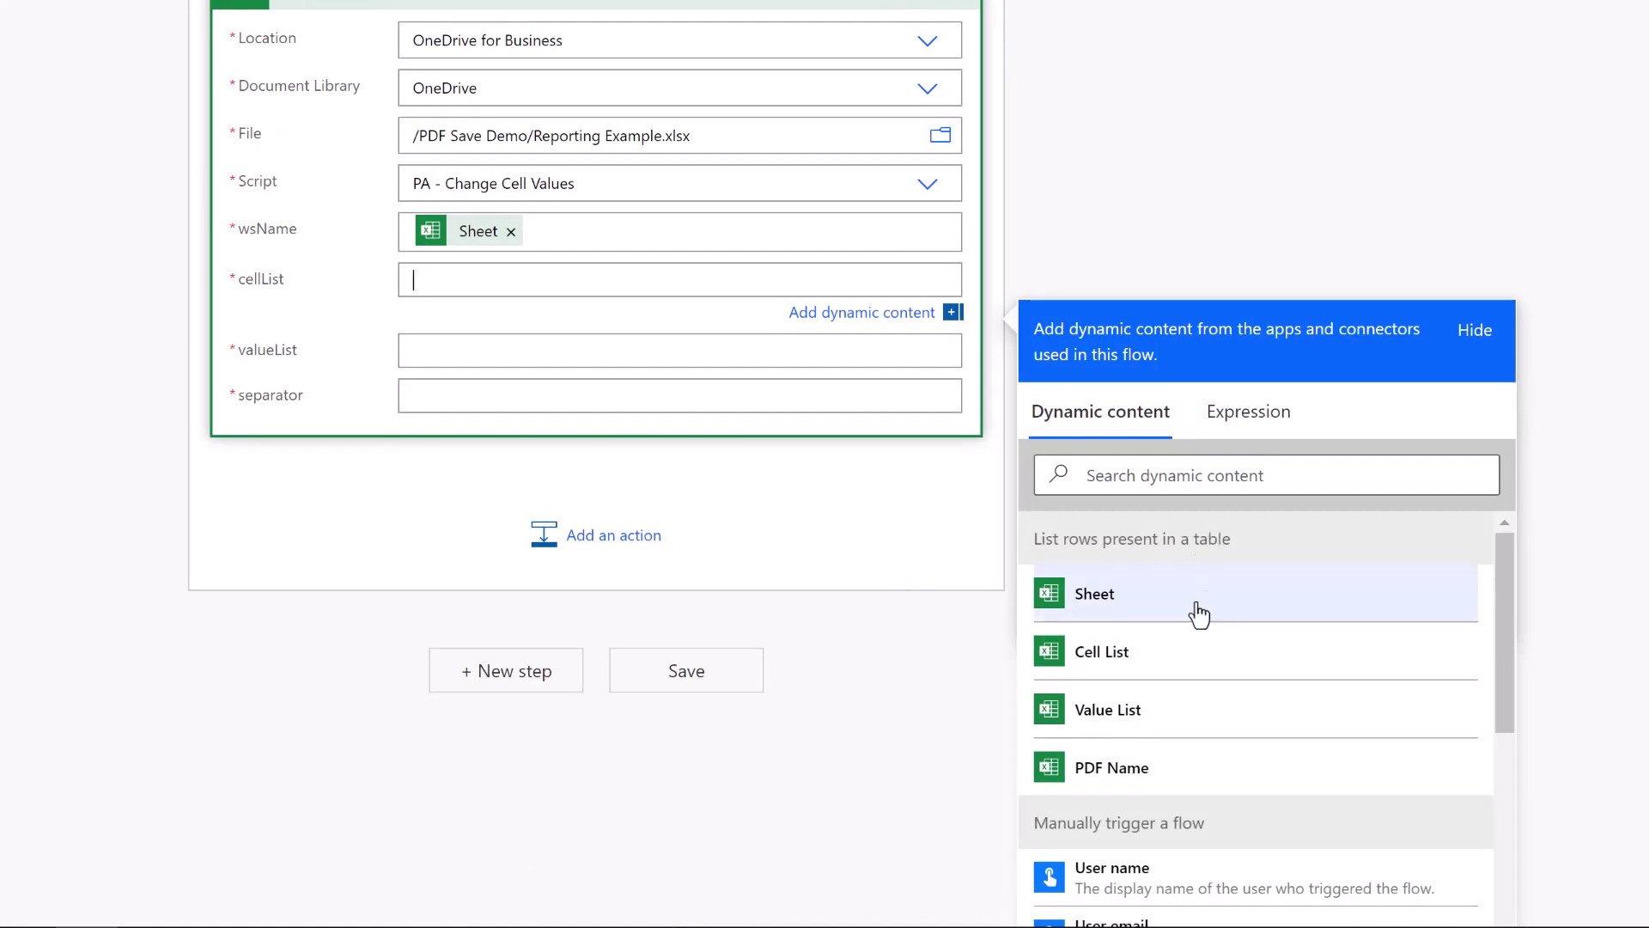
left_click(1108, 656)
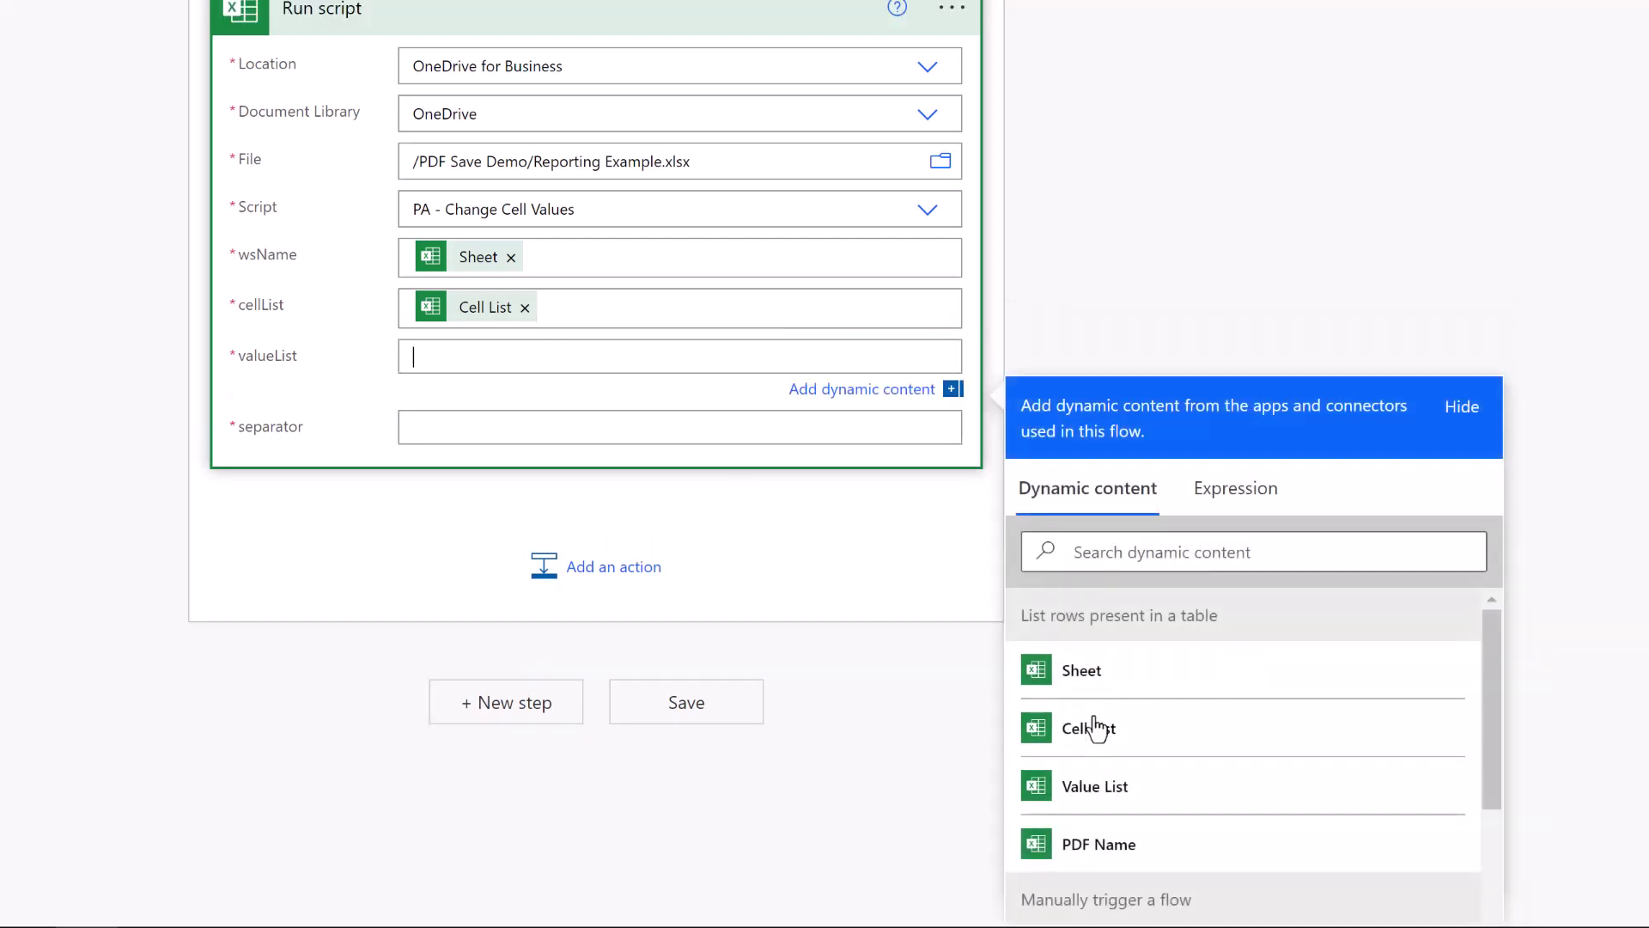
left_click(1108, 787)
left_click(524, 434)
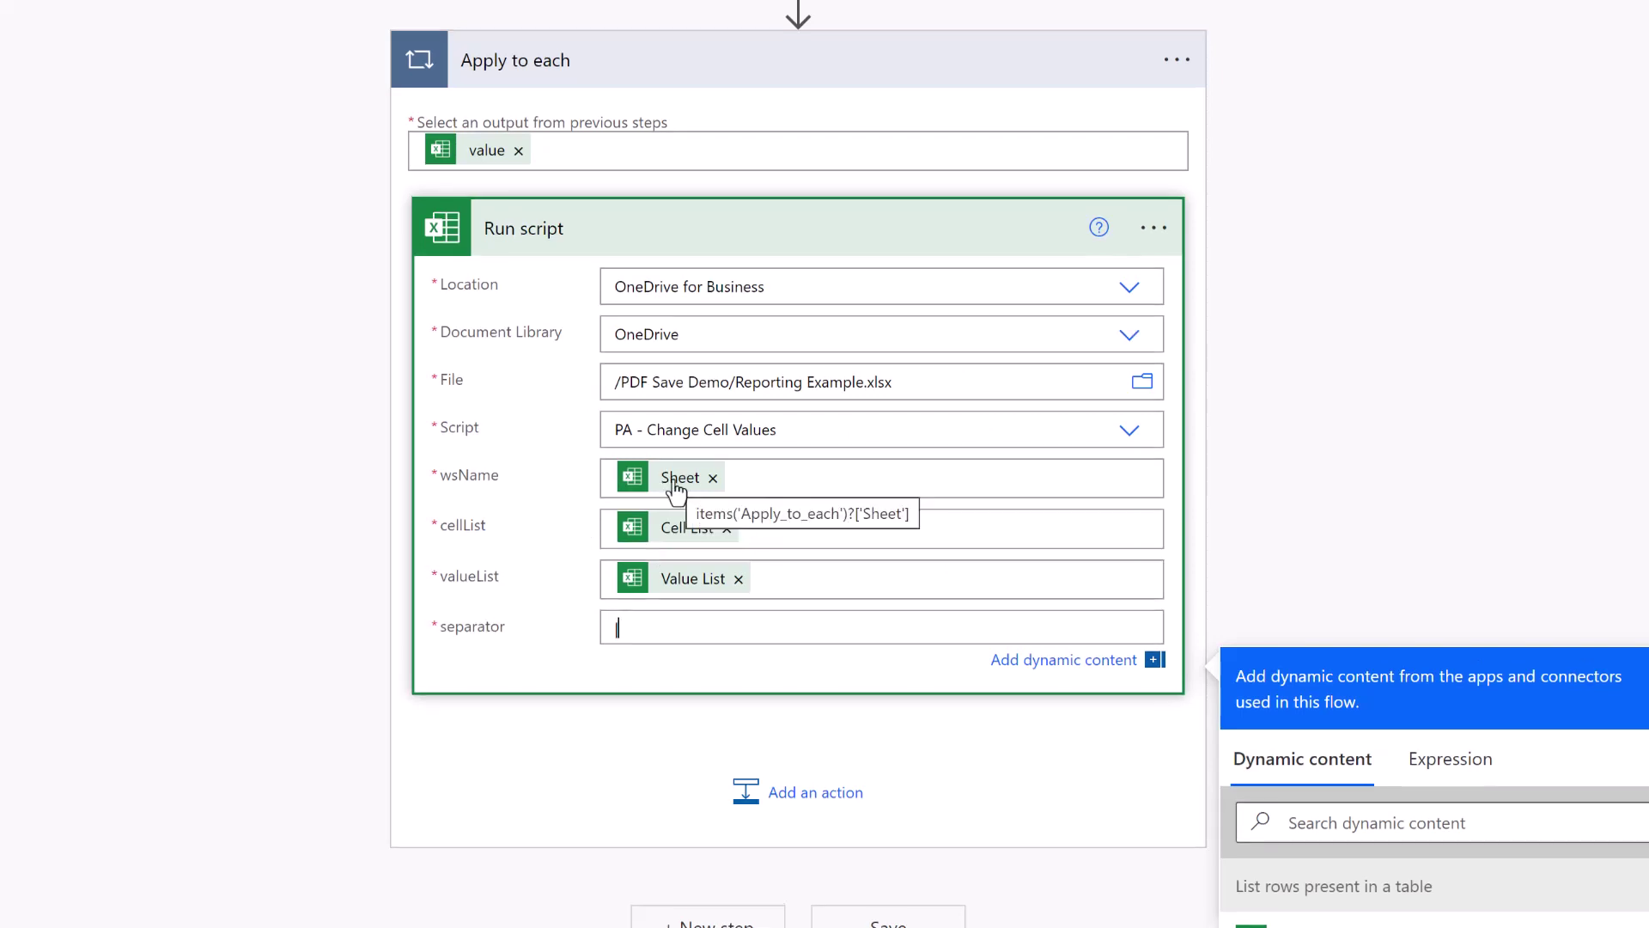
scroll(675, 490, "down", 2)
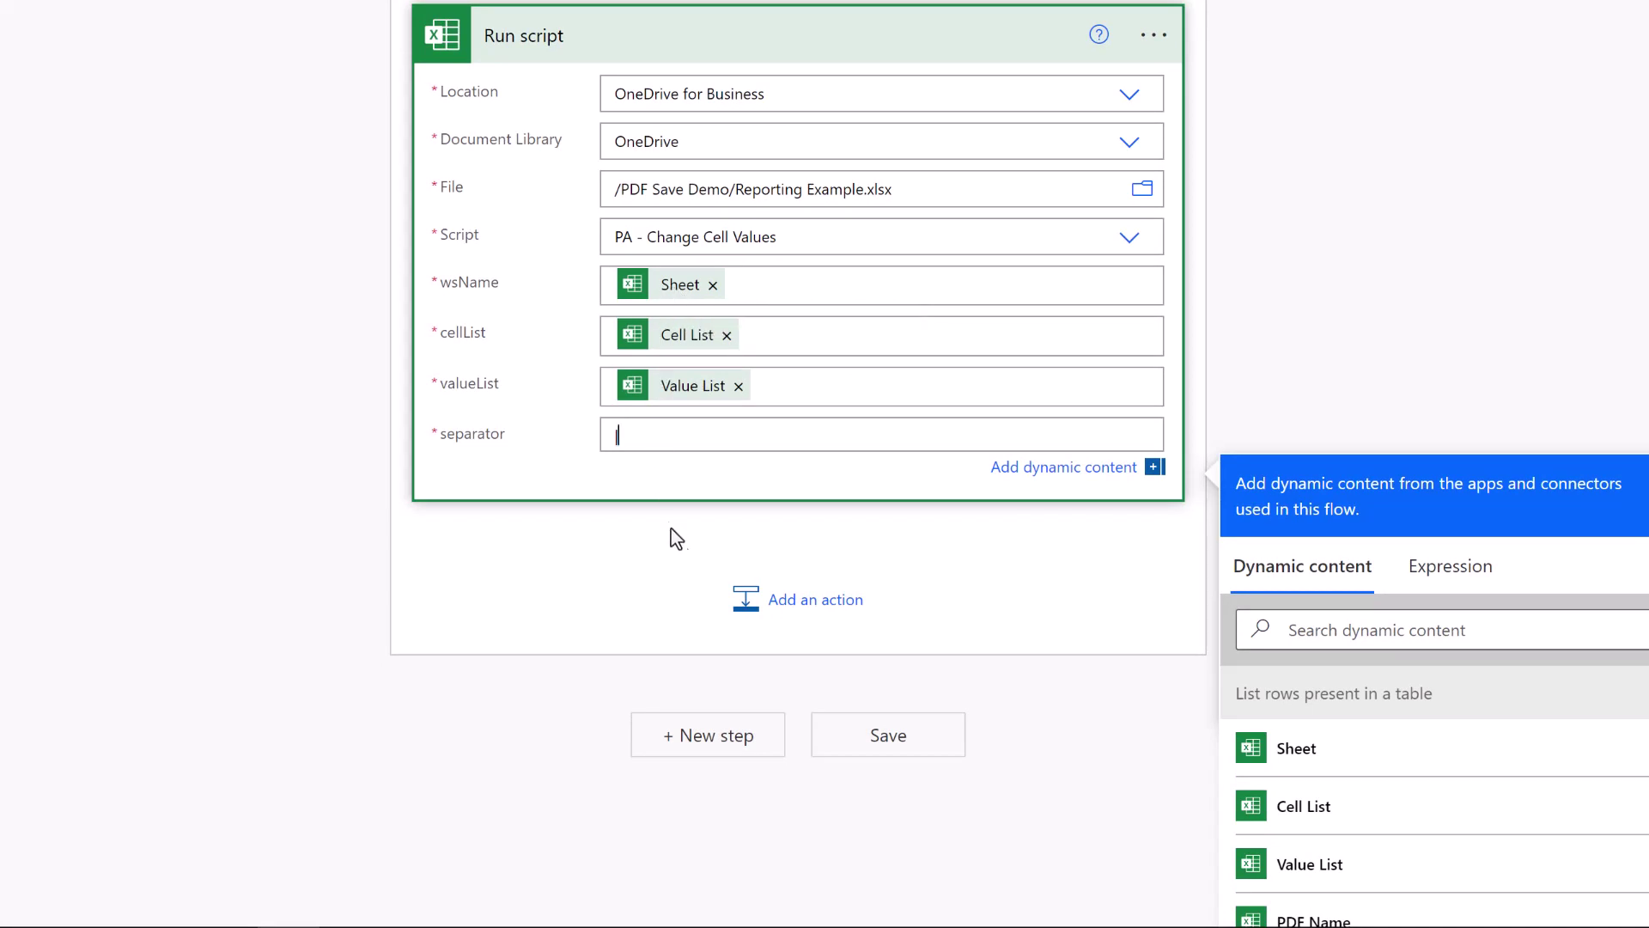
Inside the loop, add a Convert file using path step turning /PDF Save Demo/Reporting Example.xlsx into PDF.
left_click(819, 612)
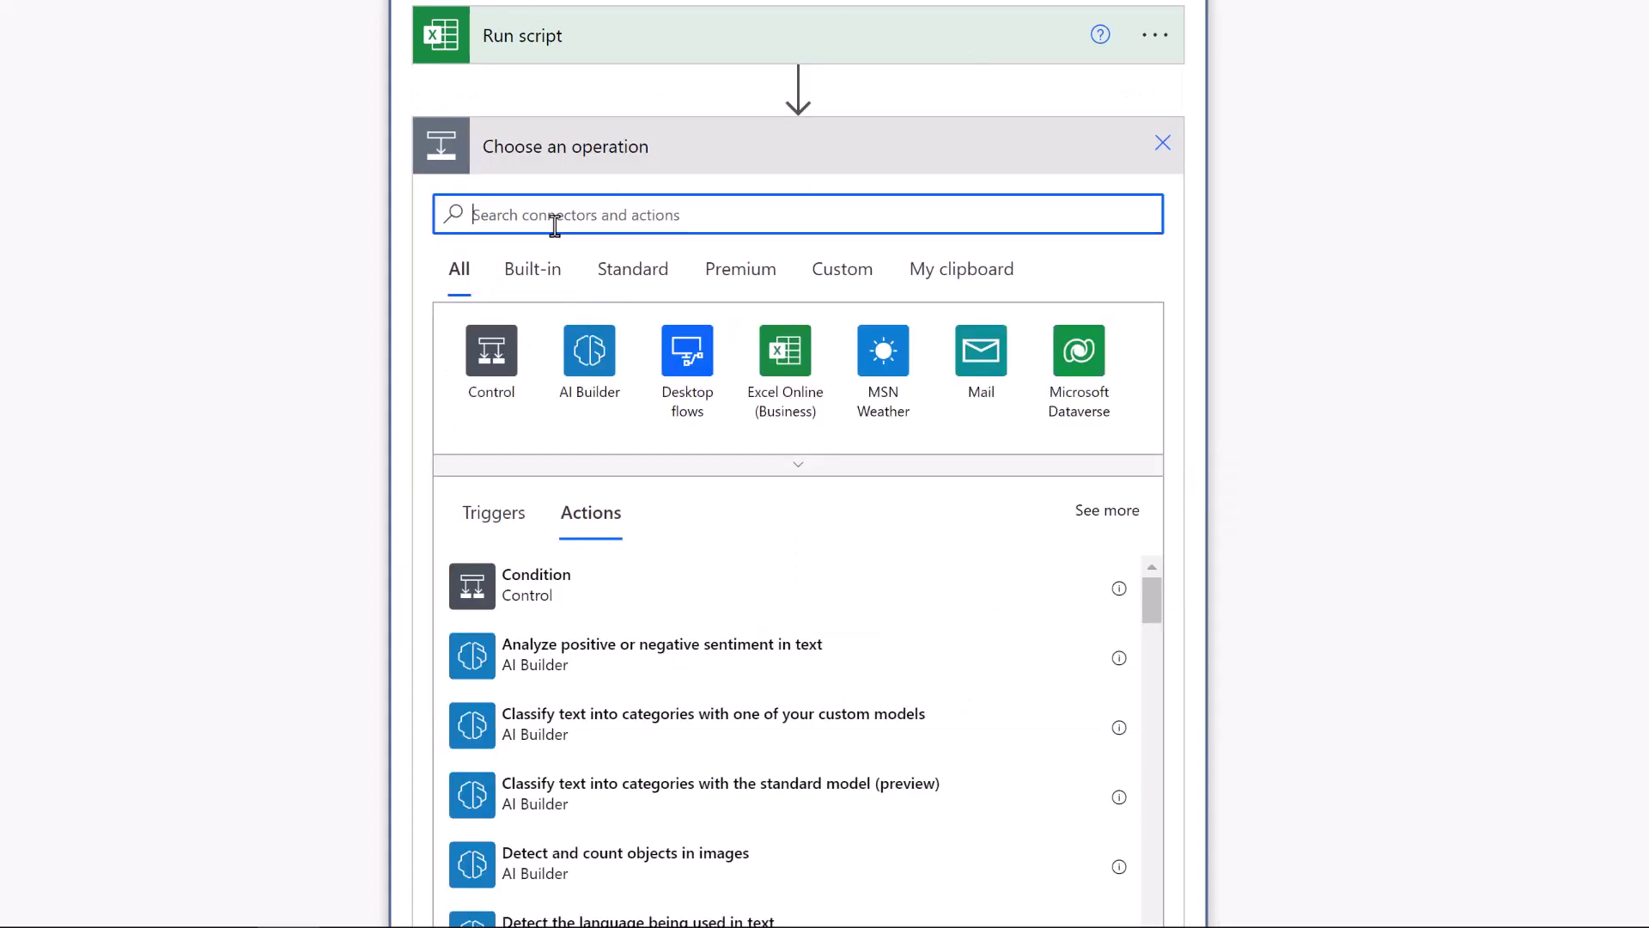
type("conver")
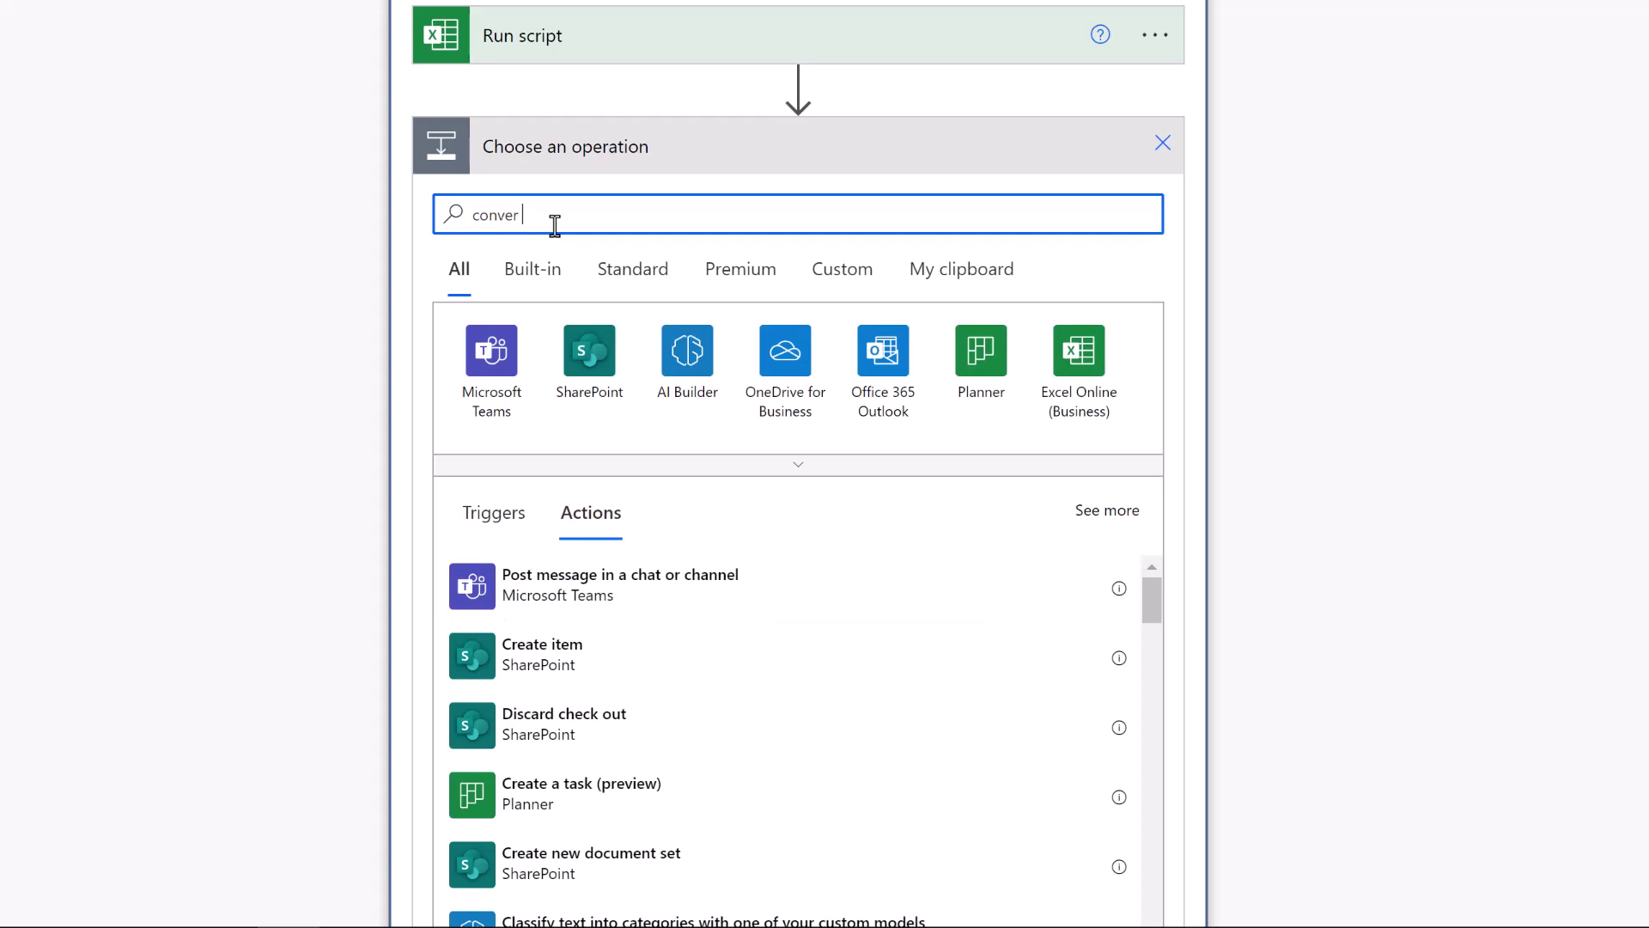
type("t file")
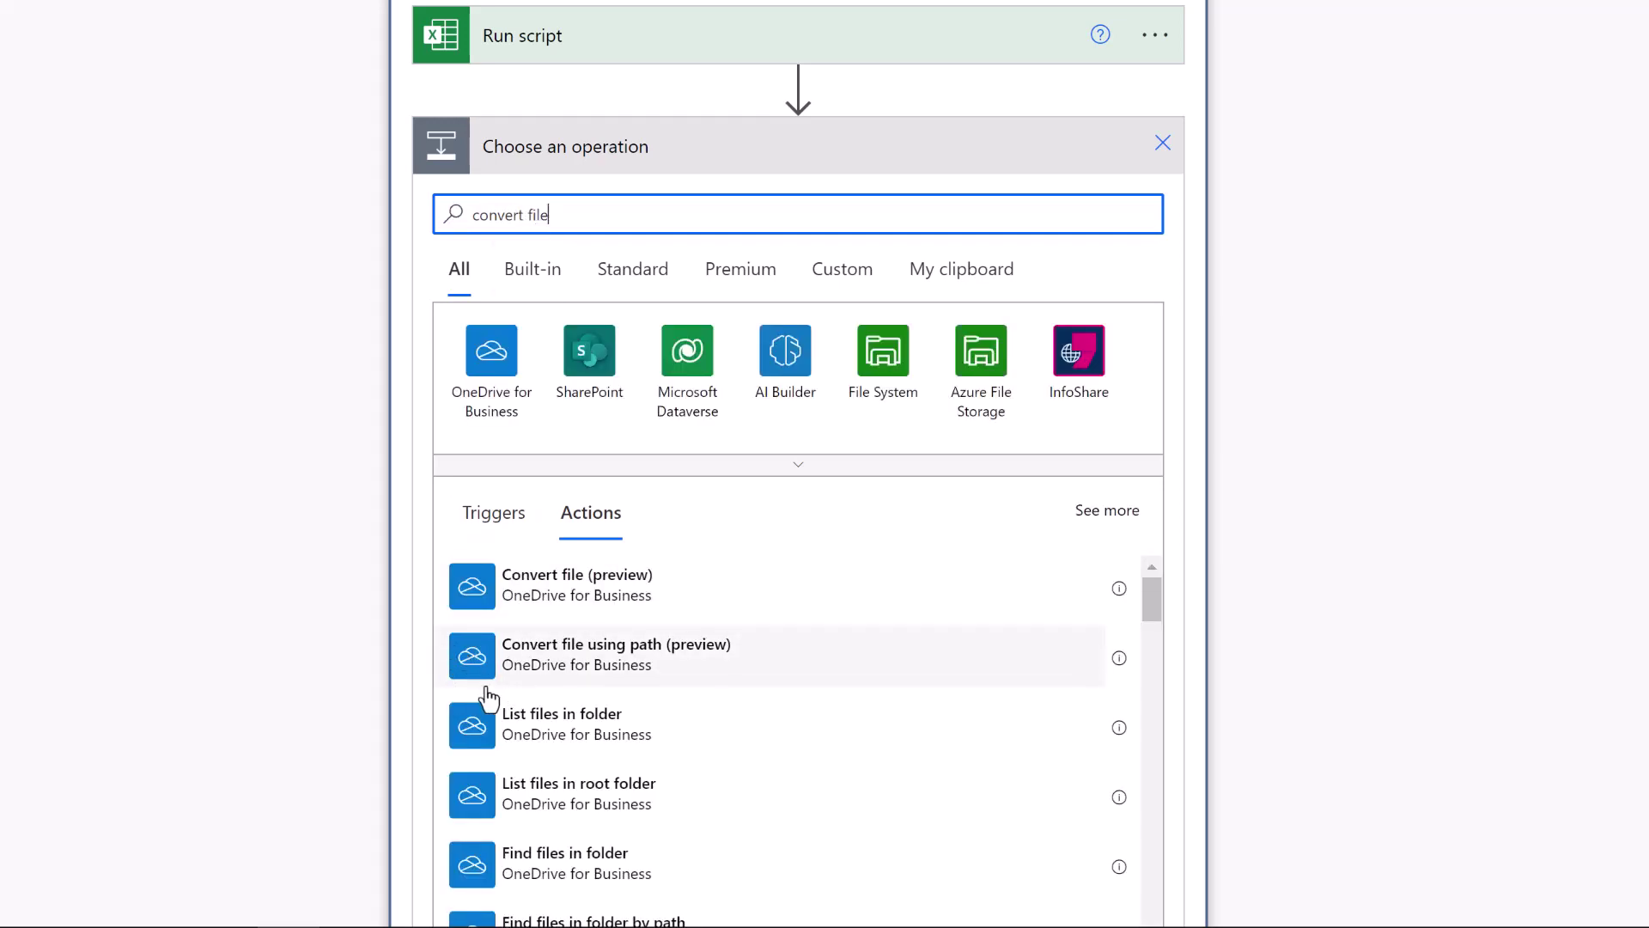
left_click(590, 658)
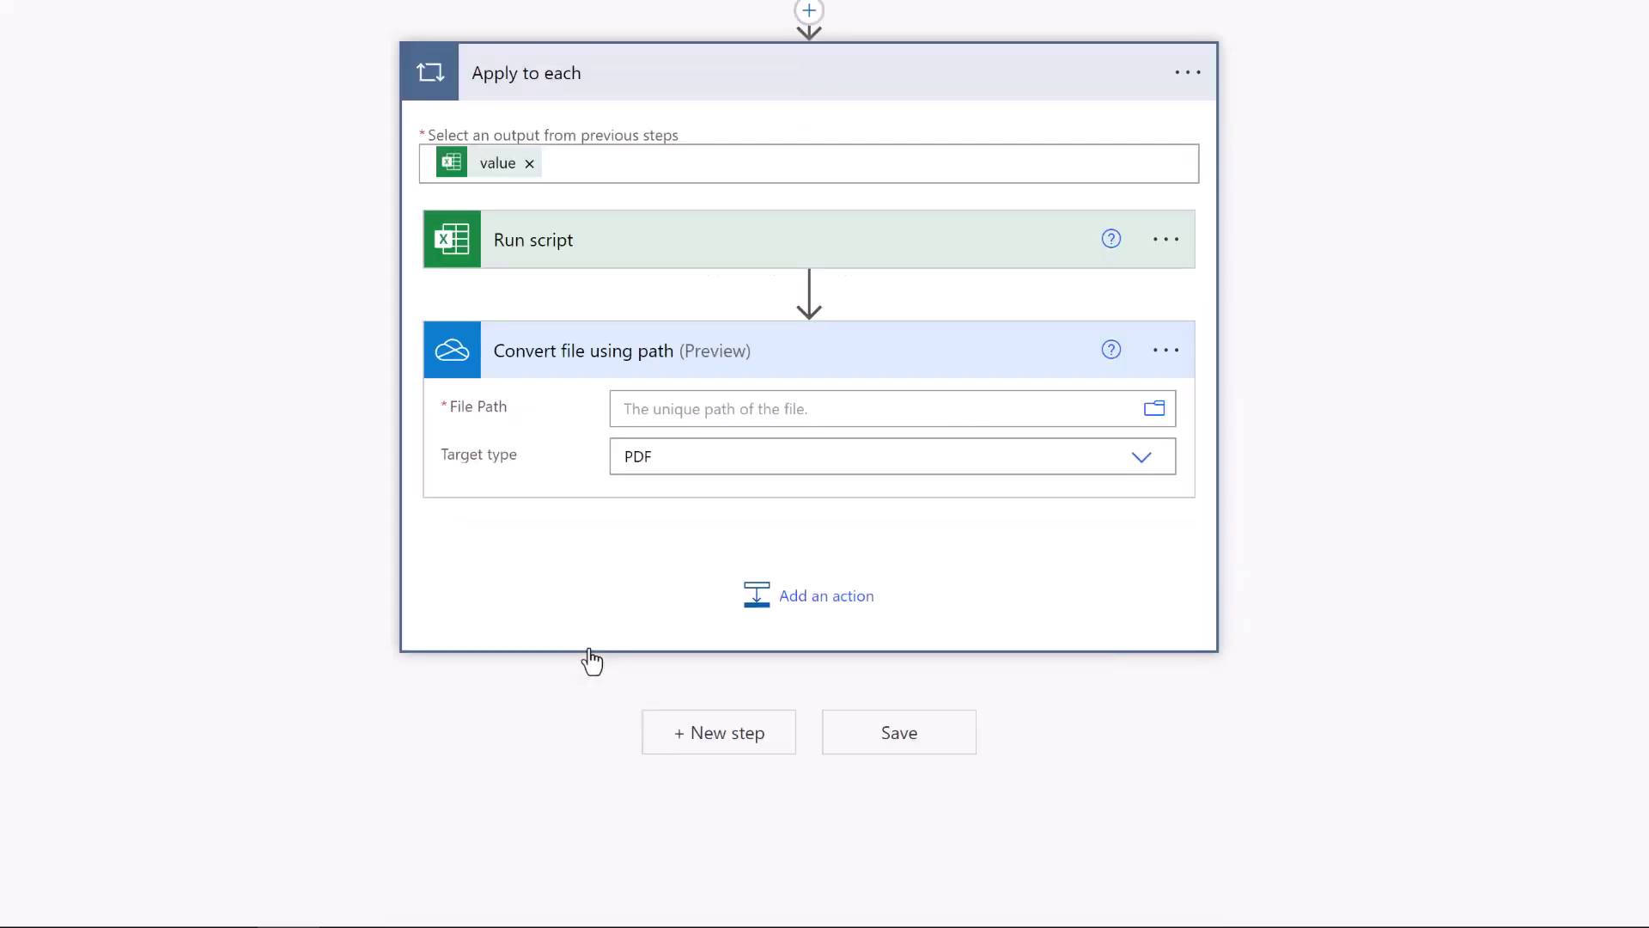
left_click(978, 412)
left_click(1151, 408)
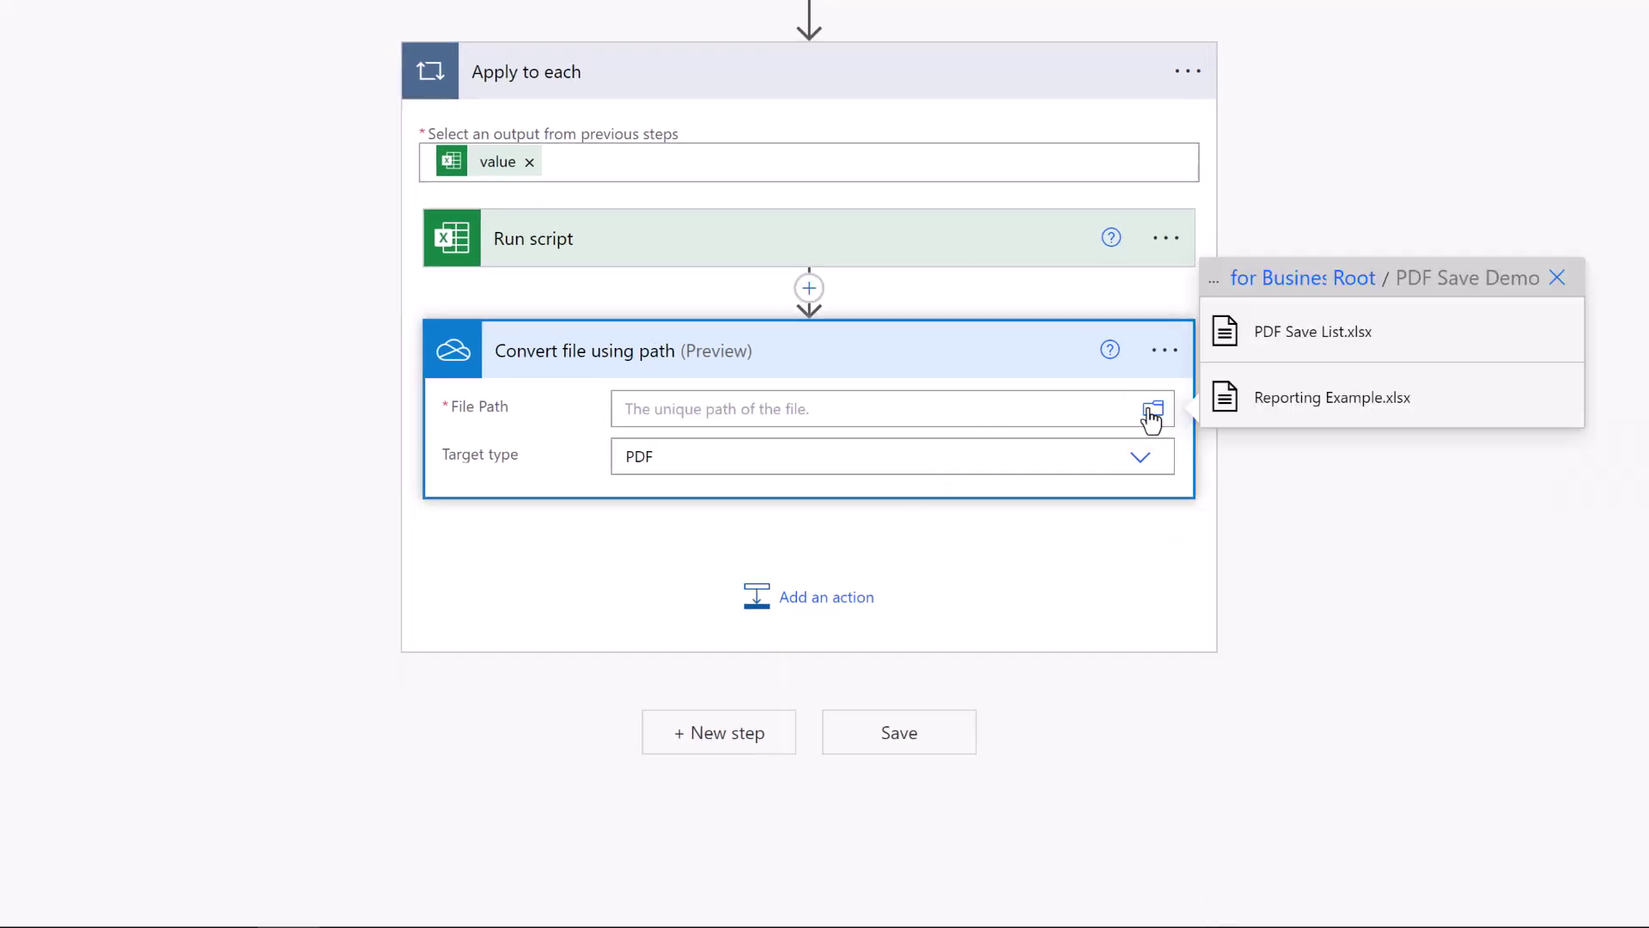
left_click(1320, 409)
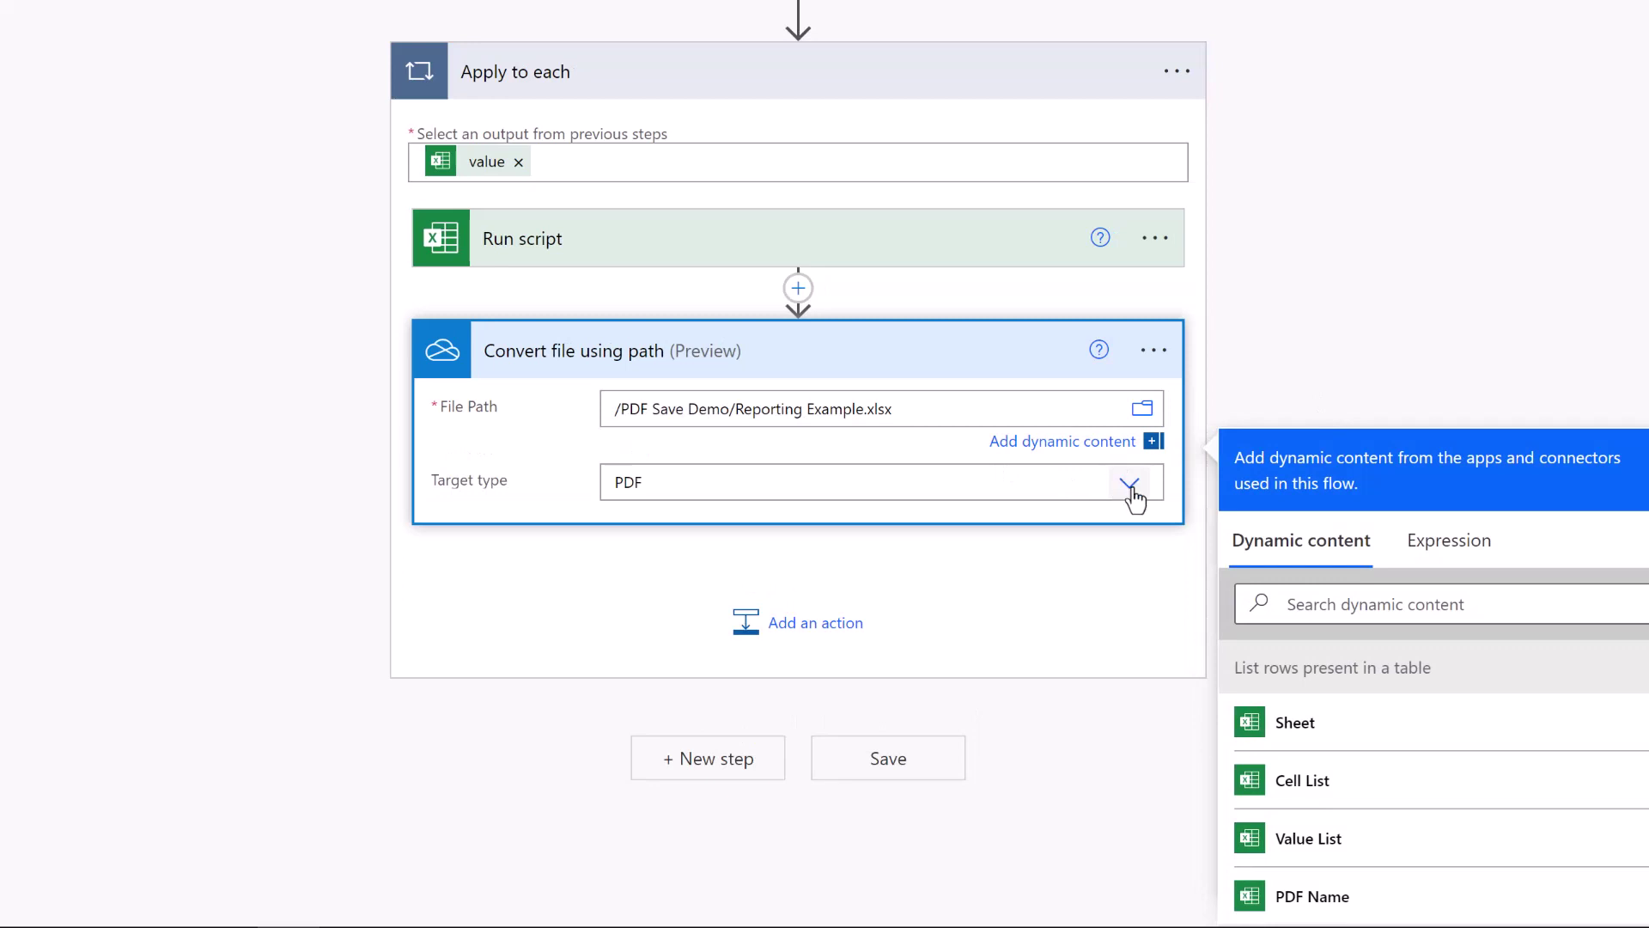
left_click(1130, 487)
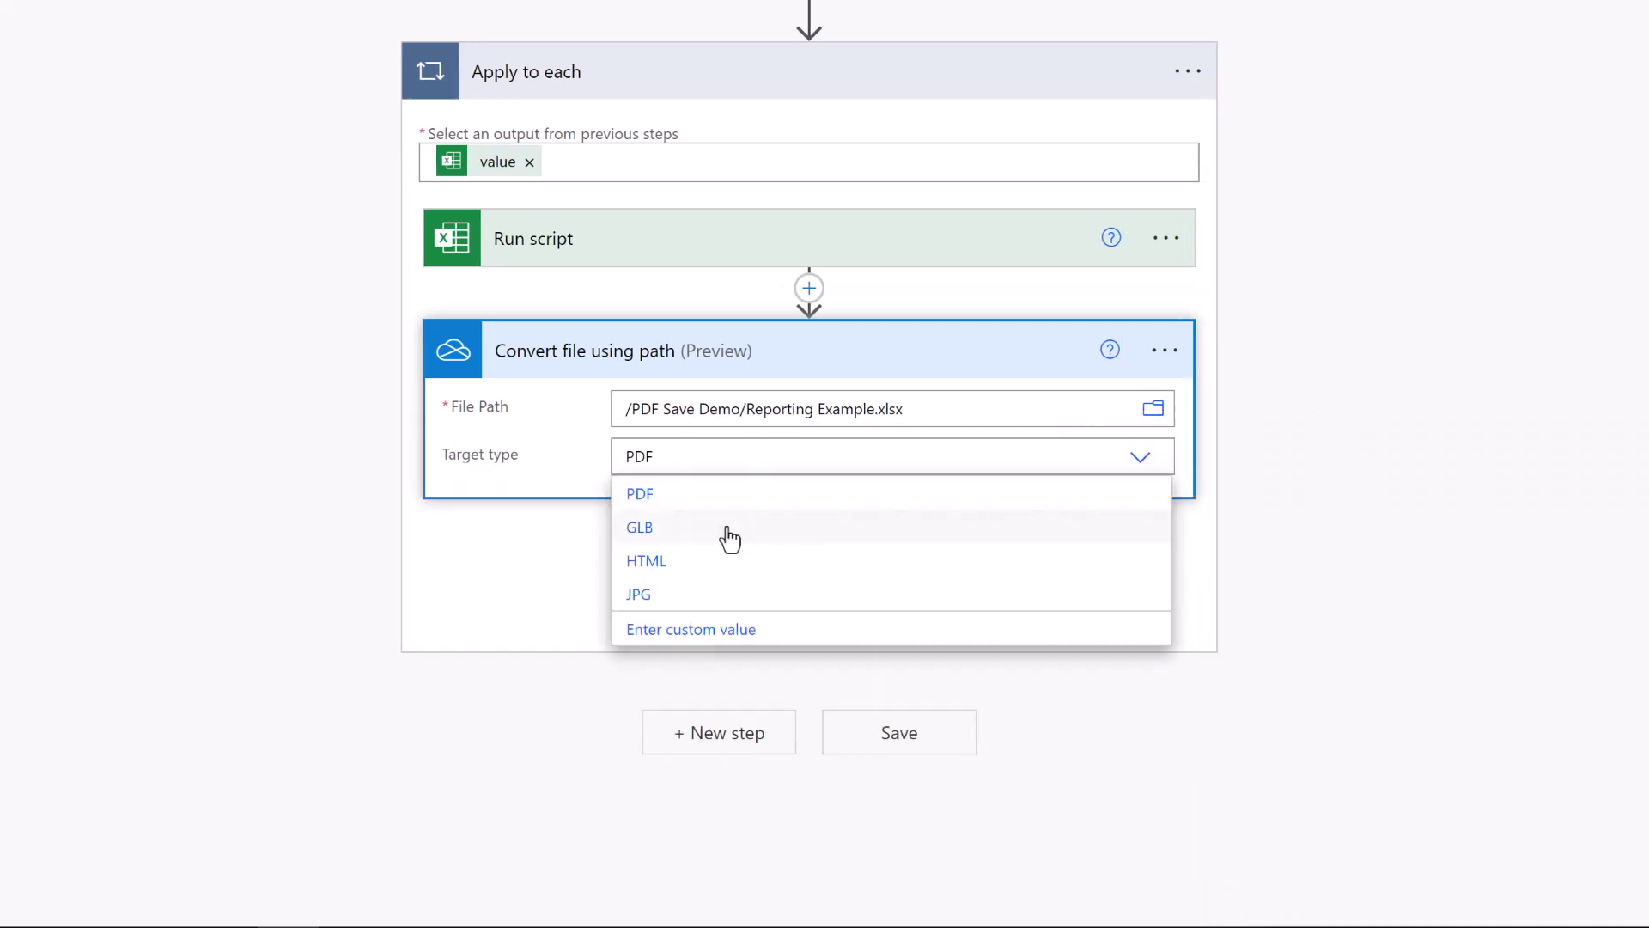
left_click(558, 575)
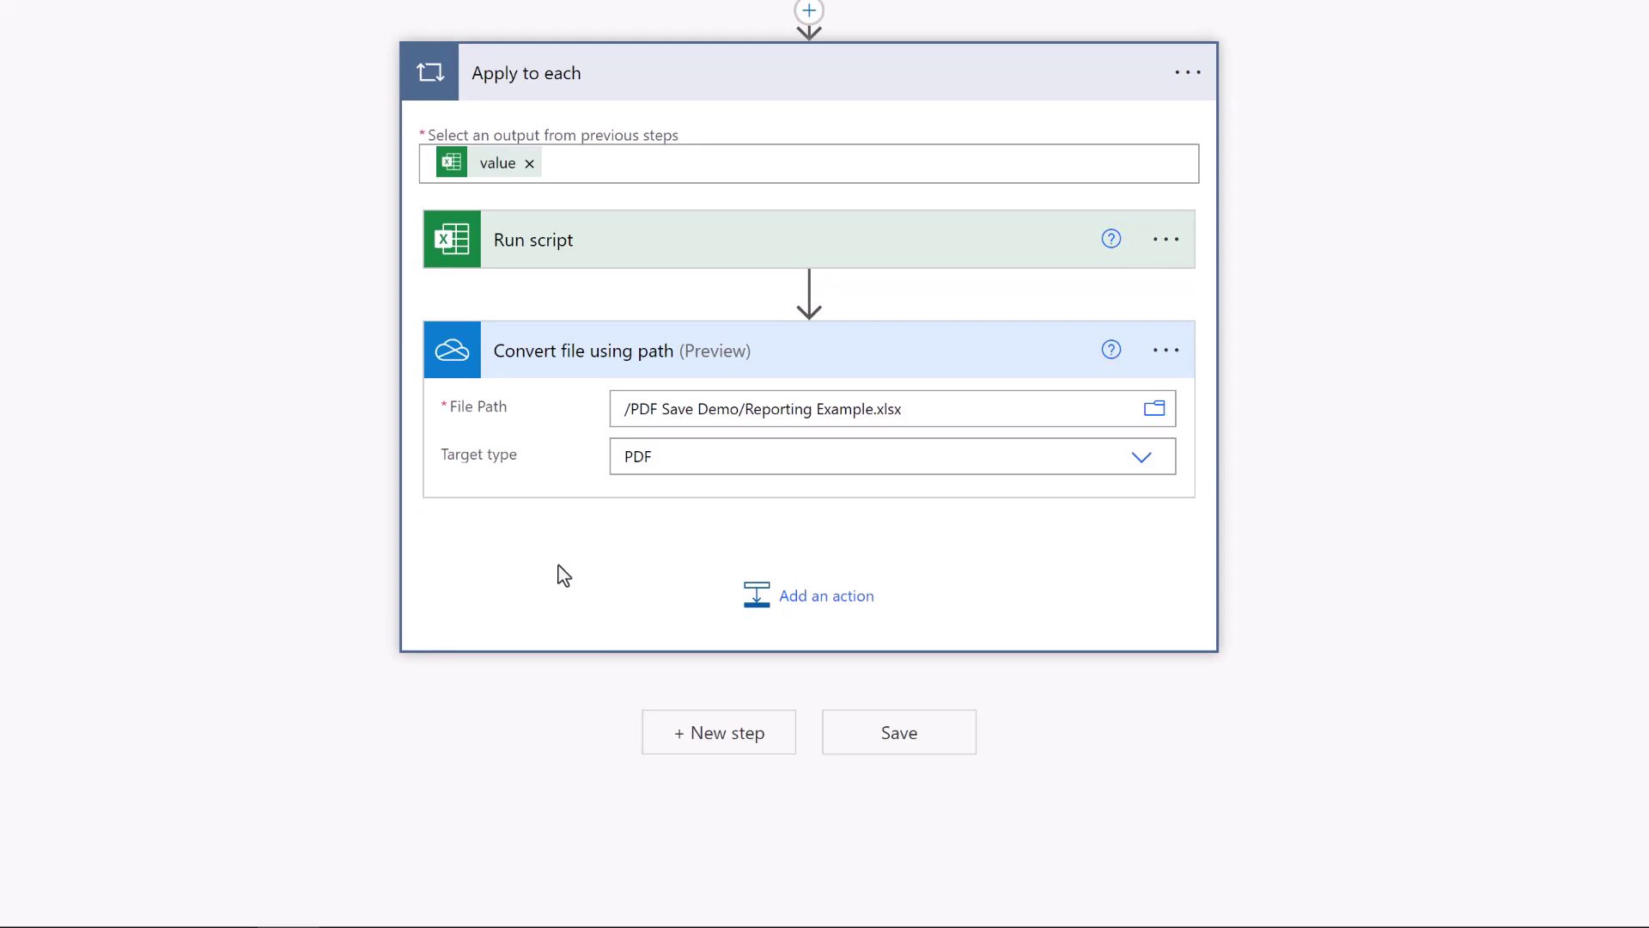
Add a OneDrive Create file step with Folder Path set to /PDF Save Demo.
left_click(823, 602)
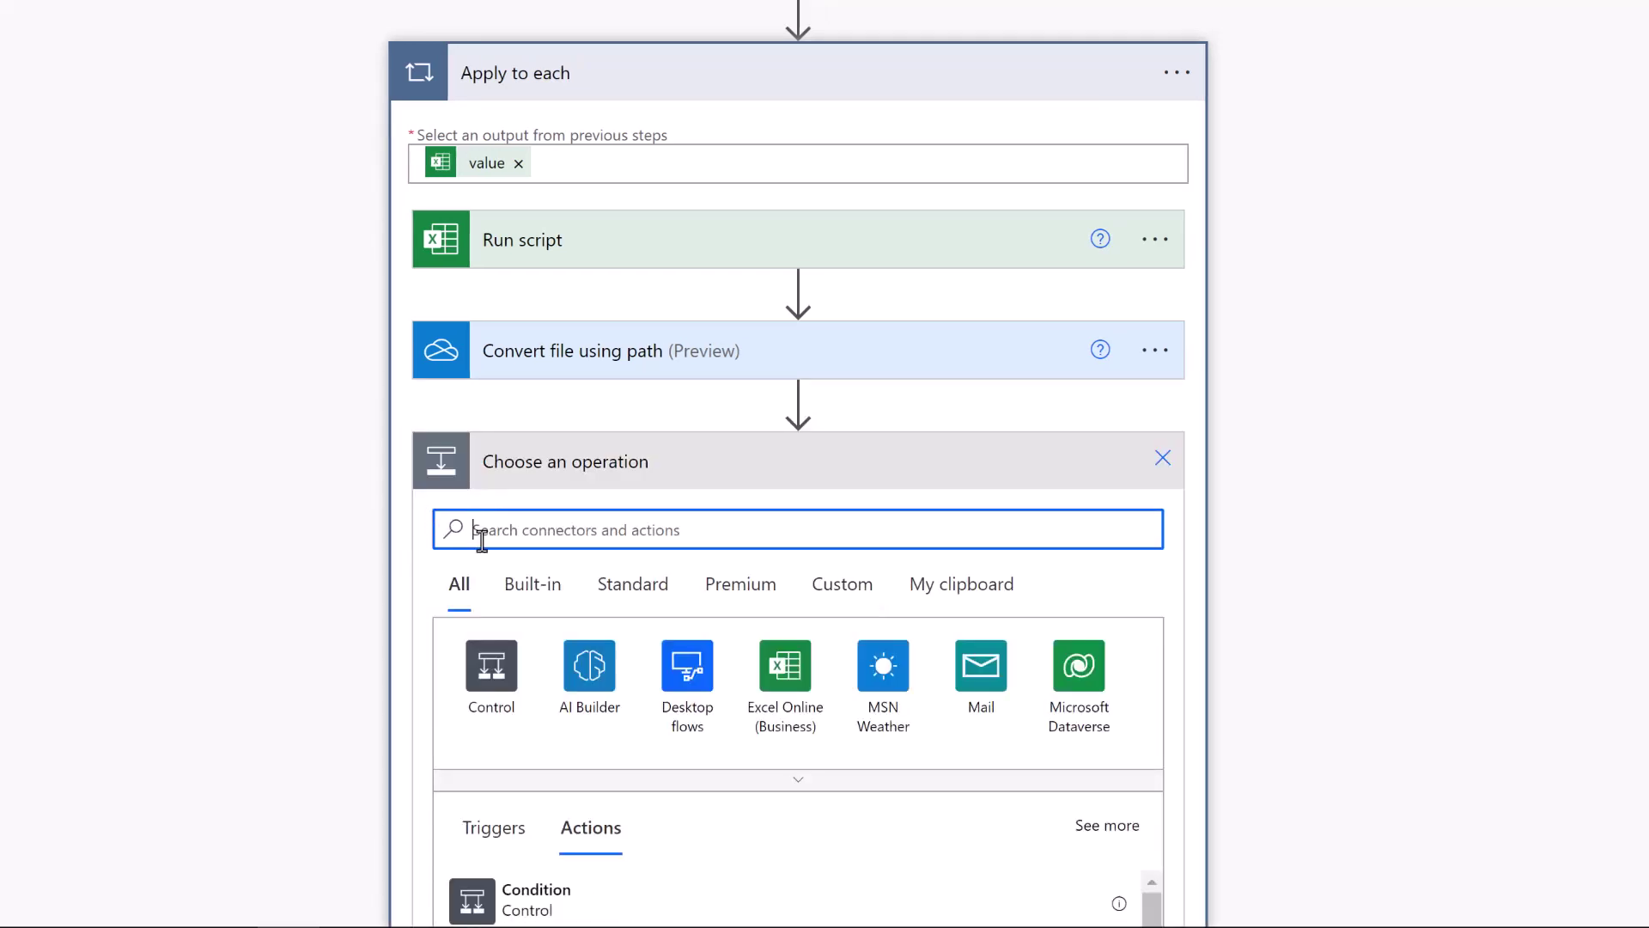
type("Create File")
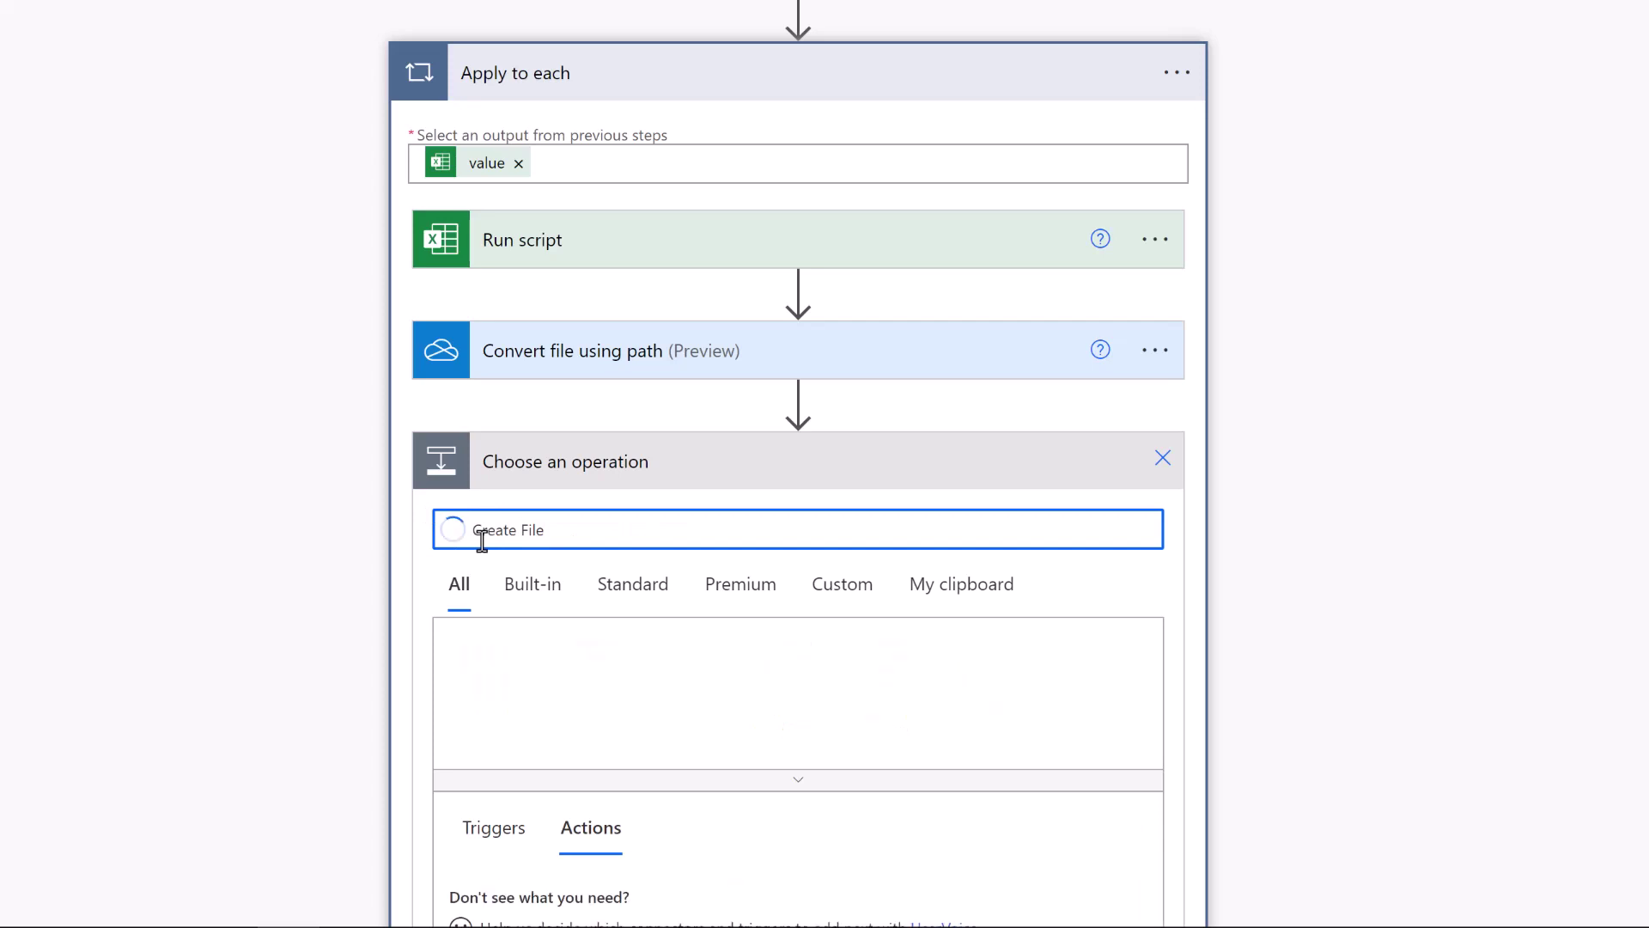
scroll(550, 515, "down", 6)
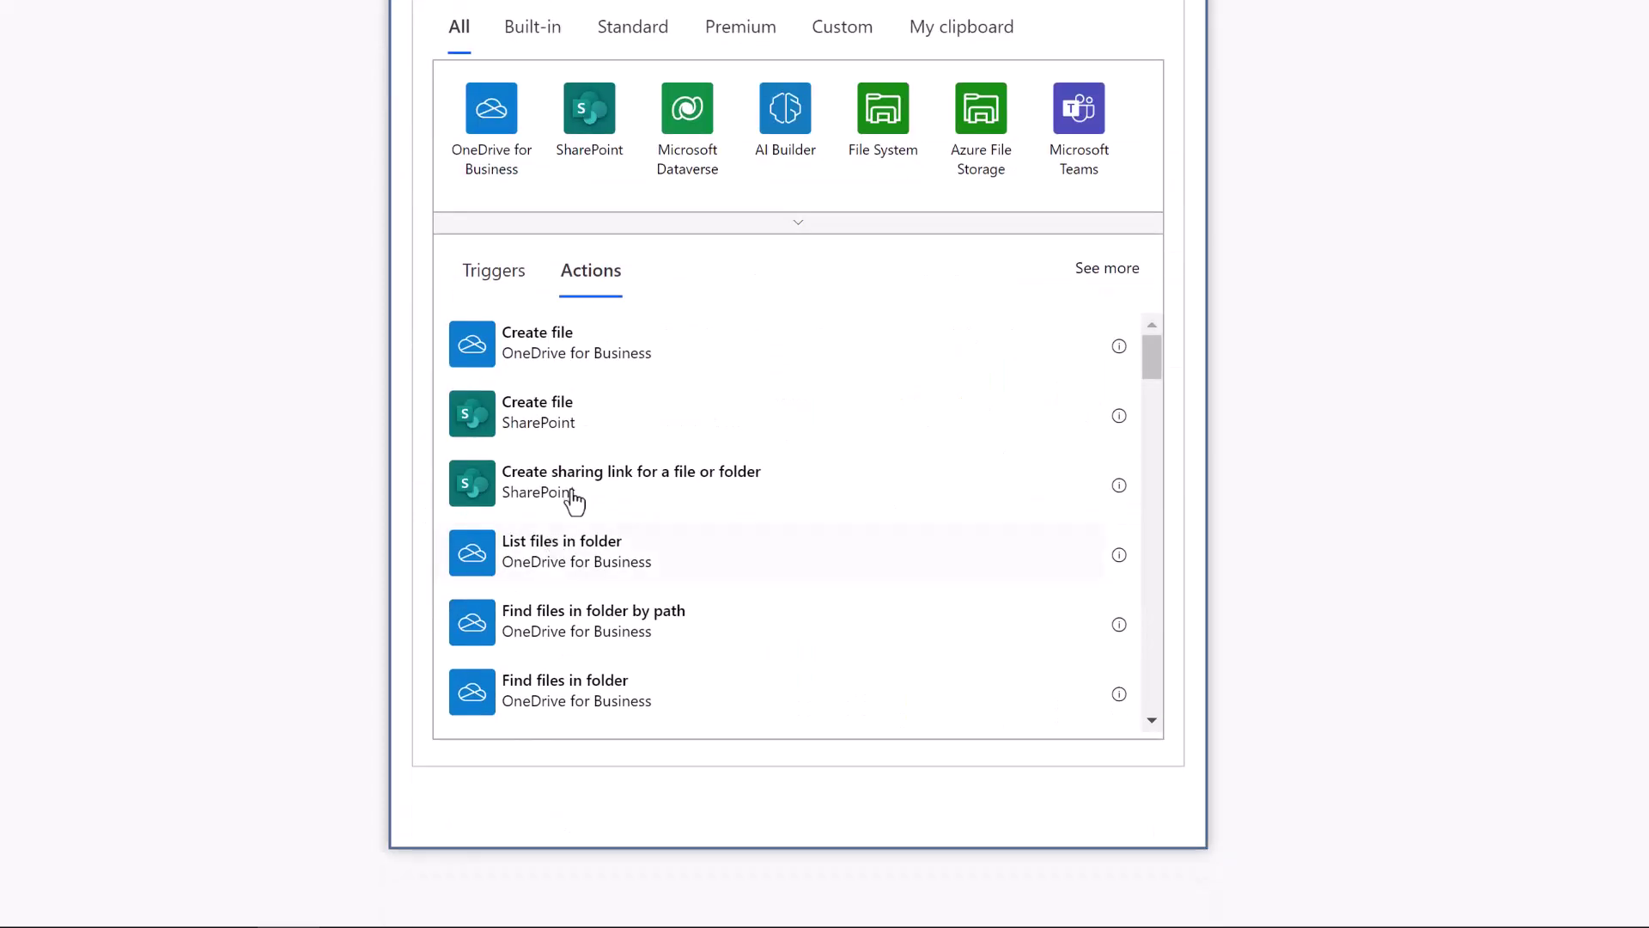
left_click(560, 360)
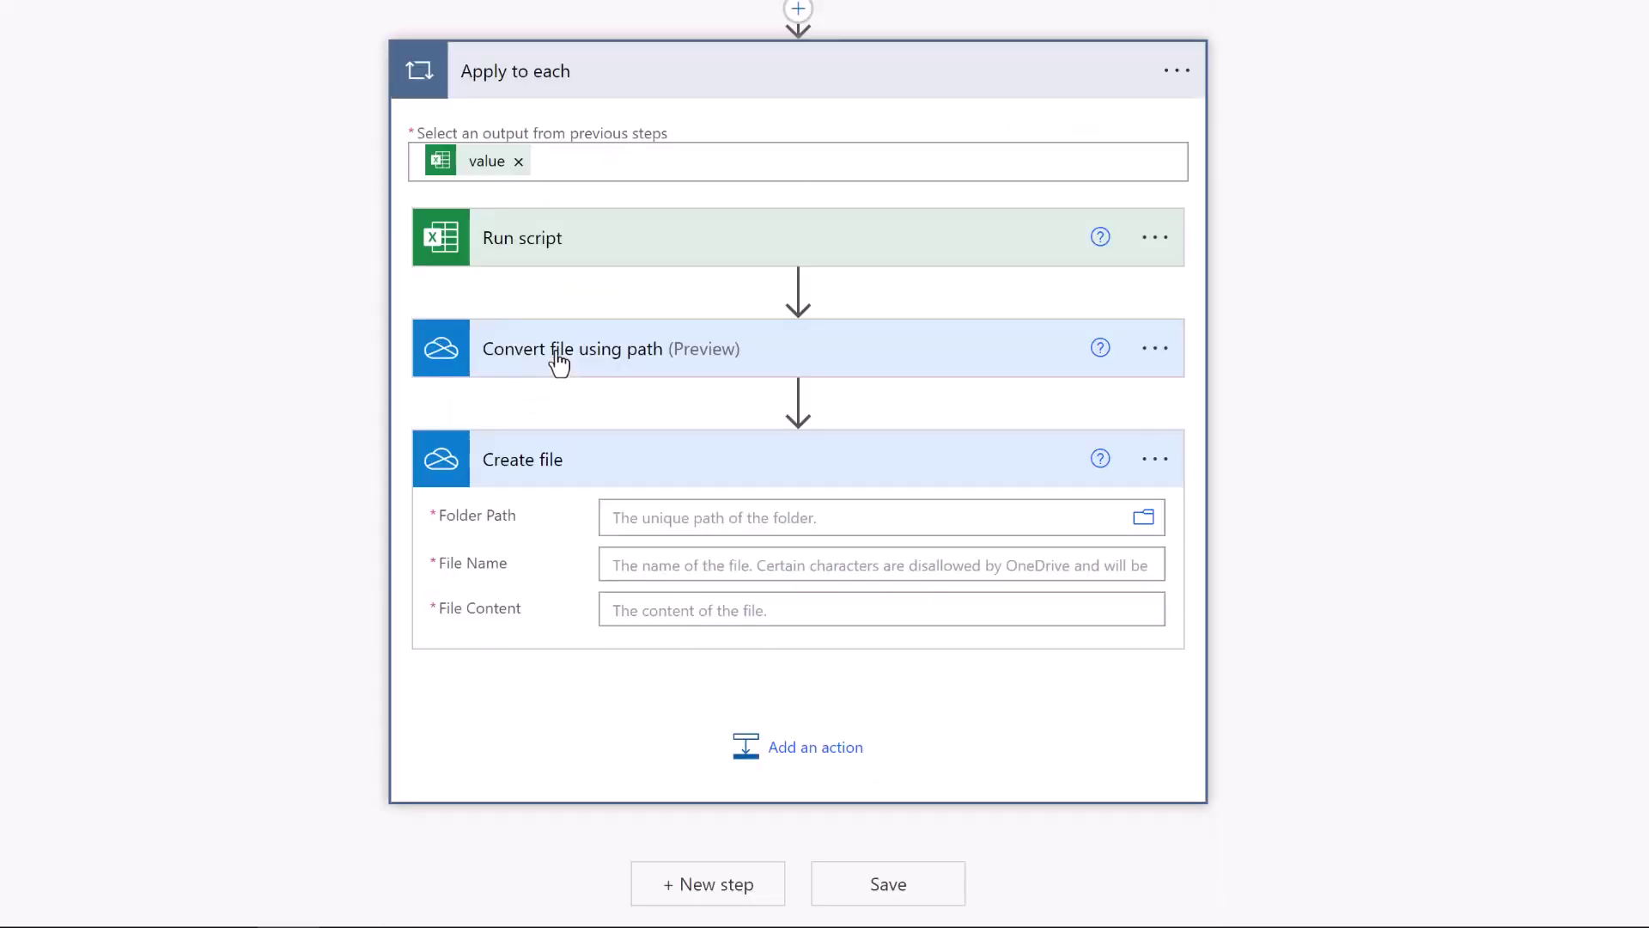
left_click(728, 512)
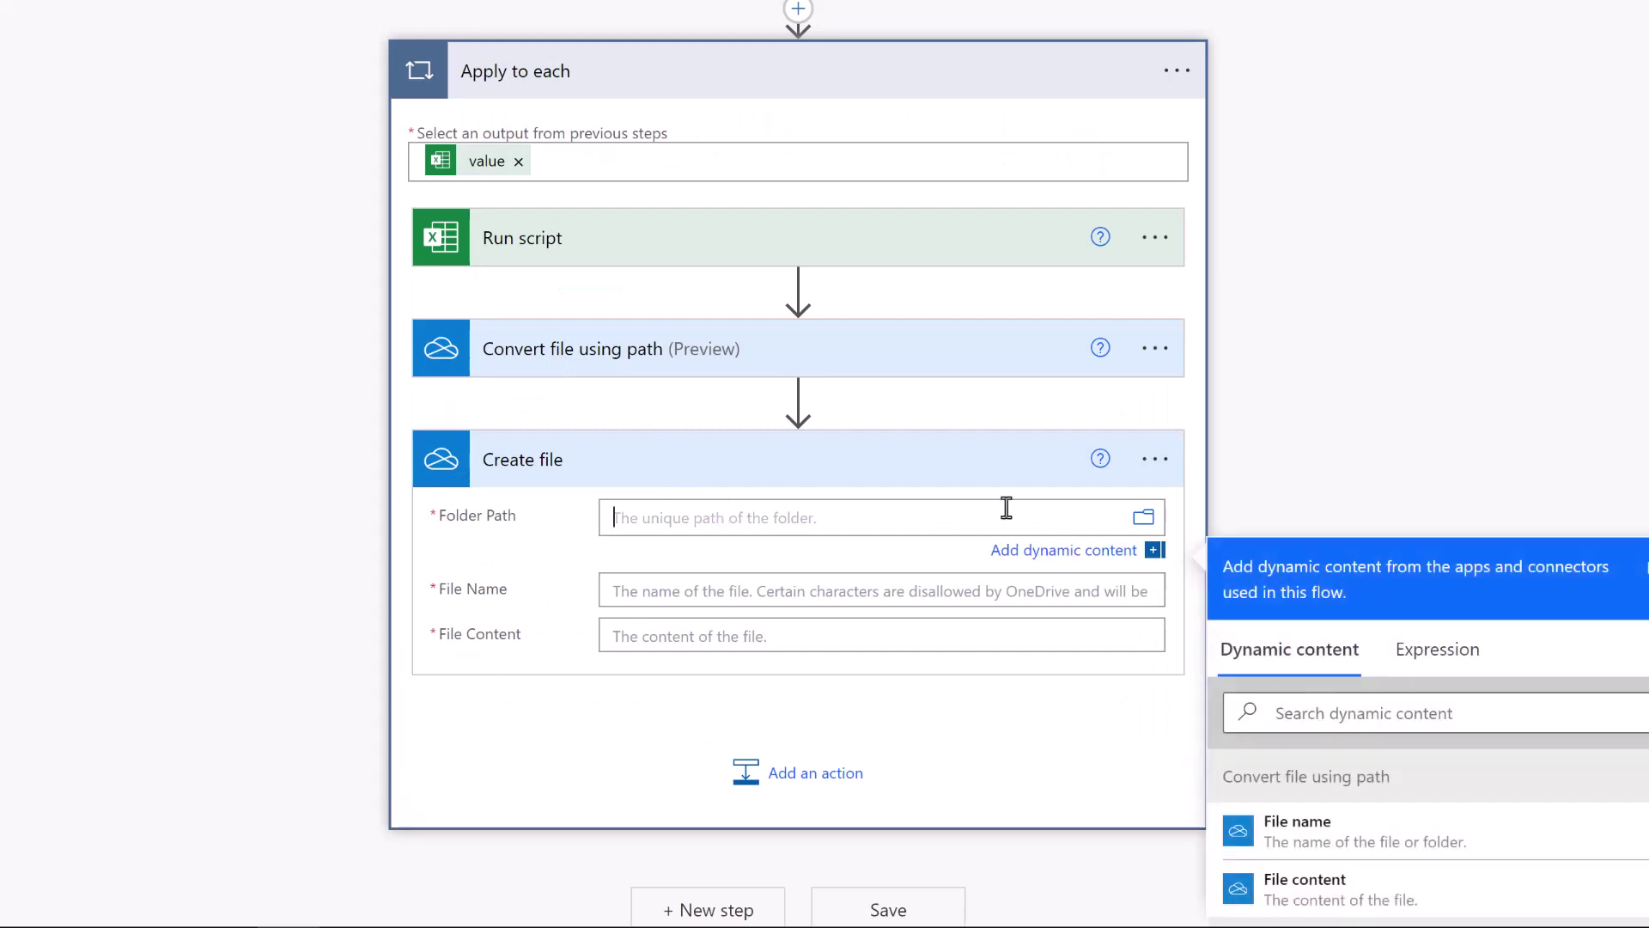
left_click(1143, 520)
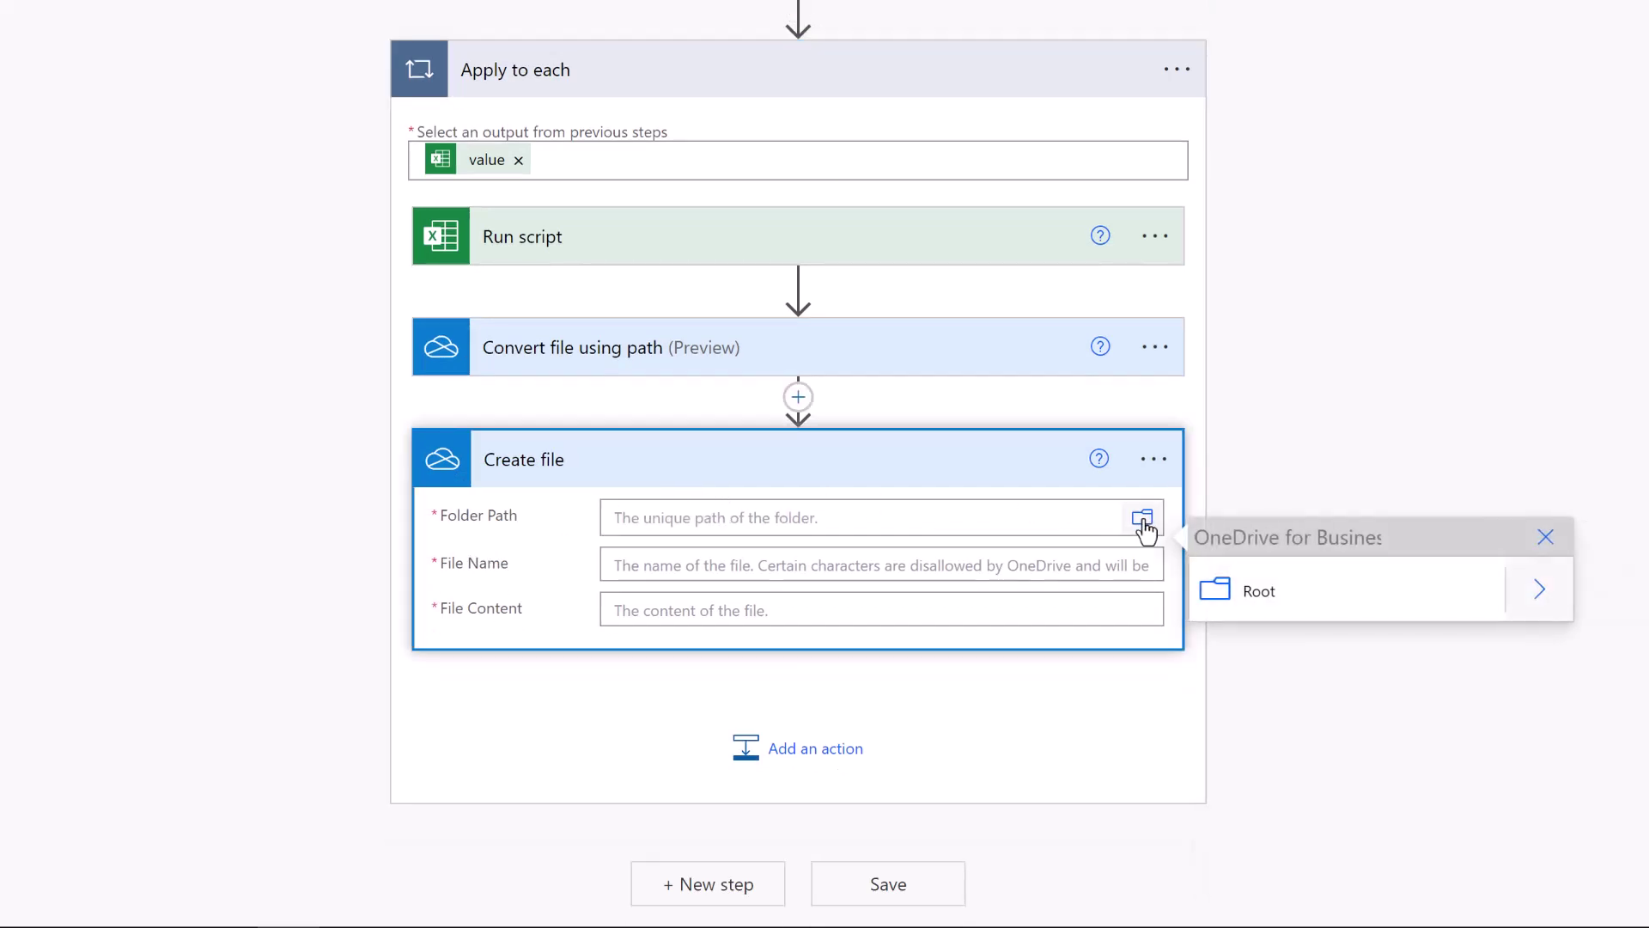
left_click(1551, 596)
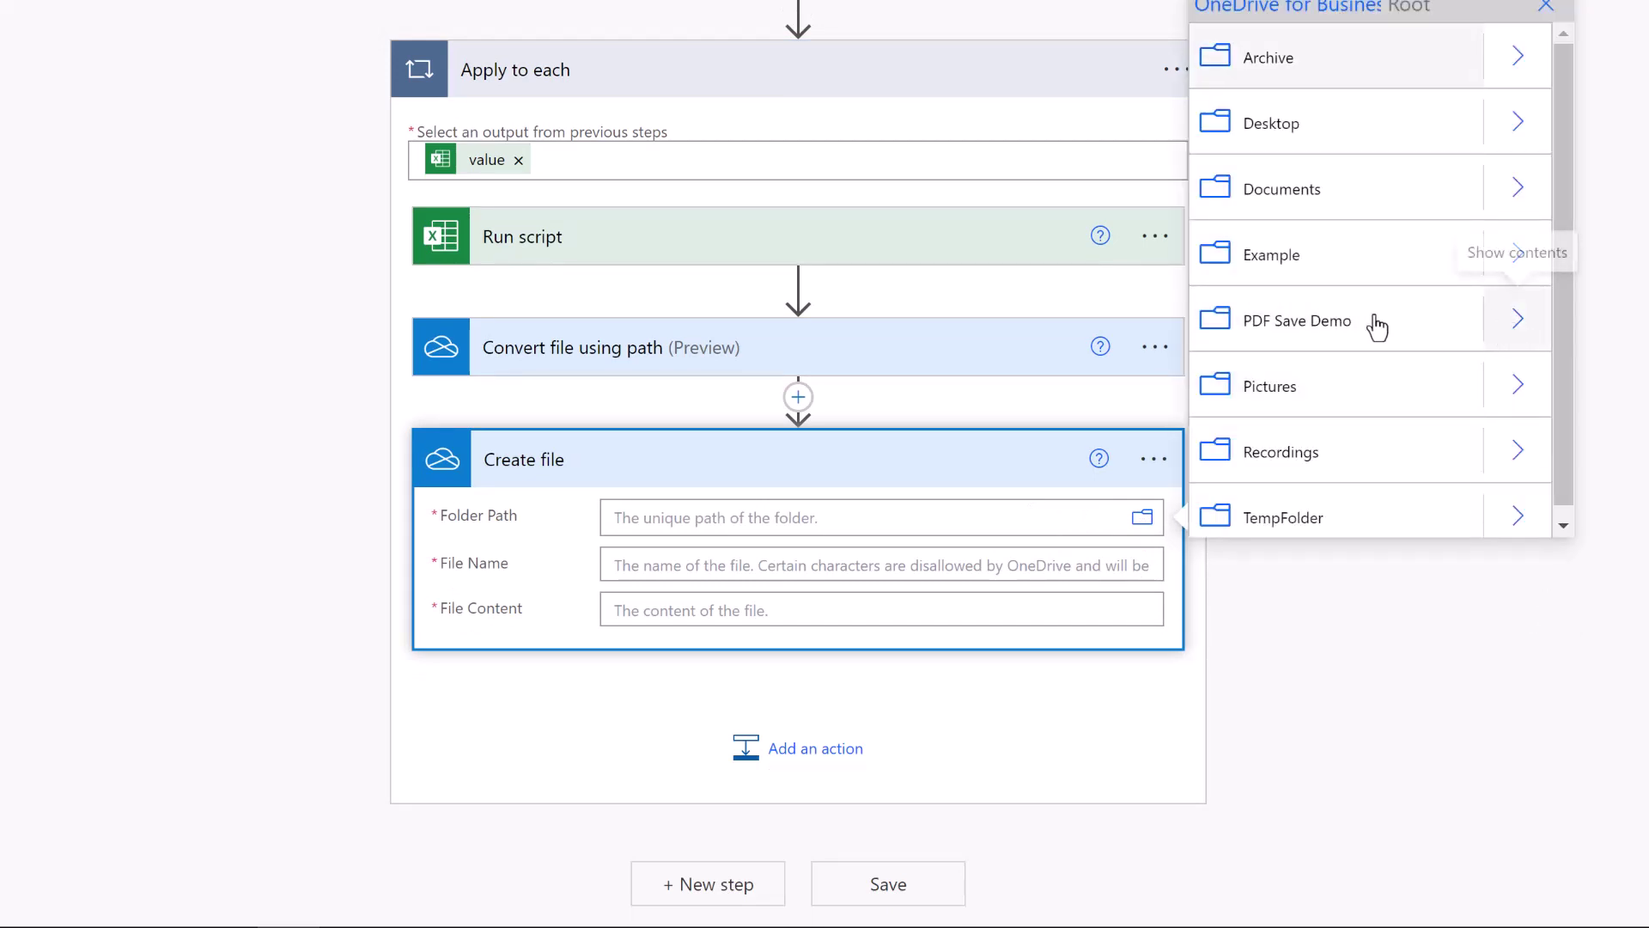
left_click(1345, 324)
Set the file name to the row's PDF Name and the content to the converted File content.
left_click(801, 589)
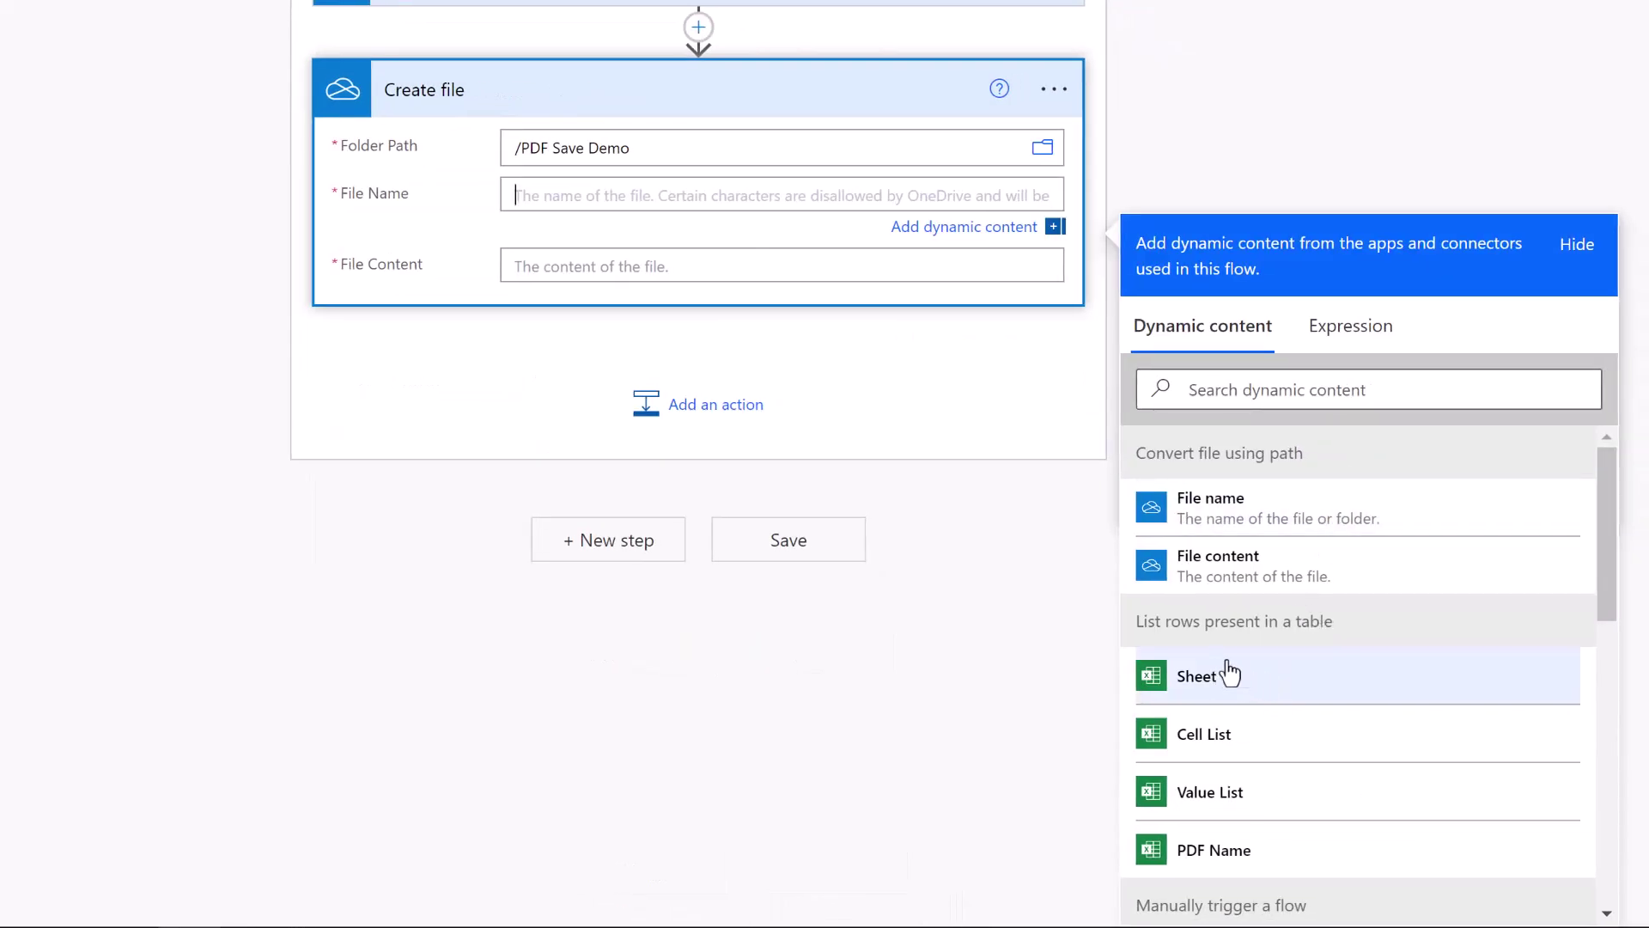
left_click(1222, 858)
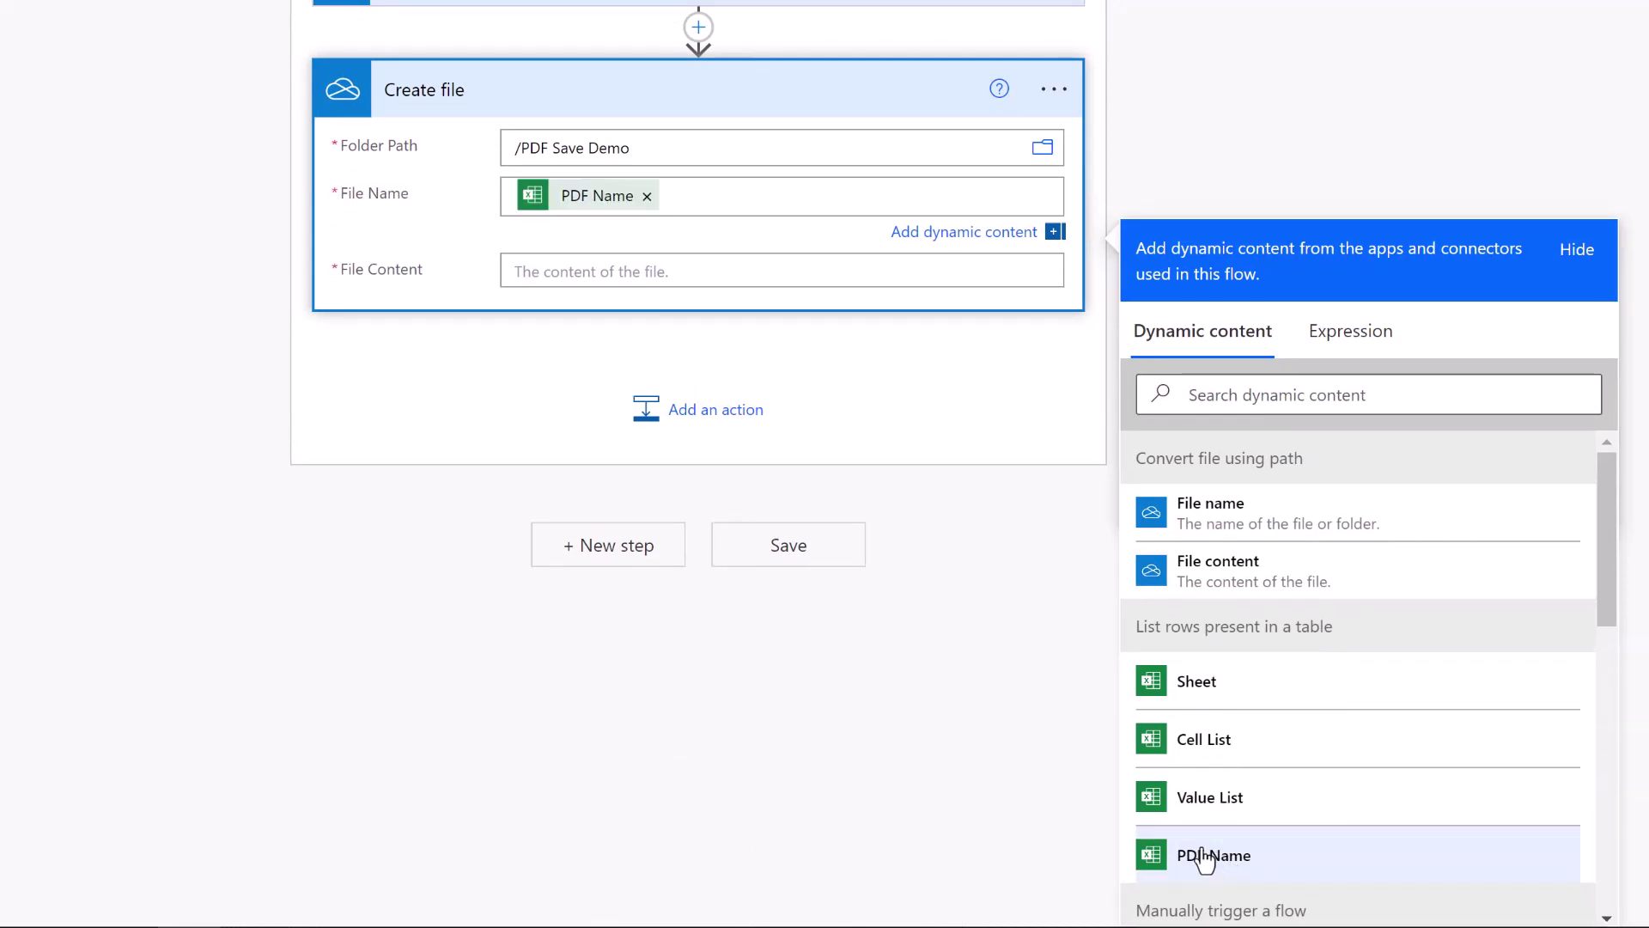
left_click(742, 265)
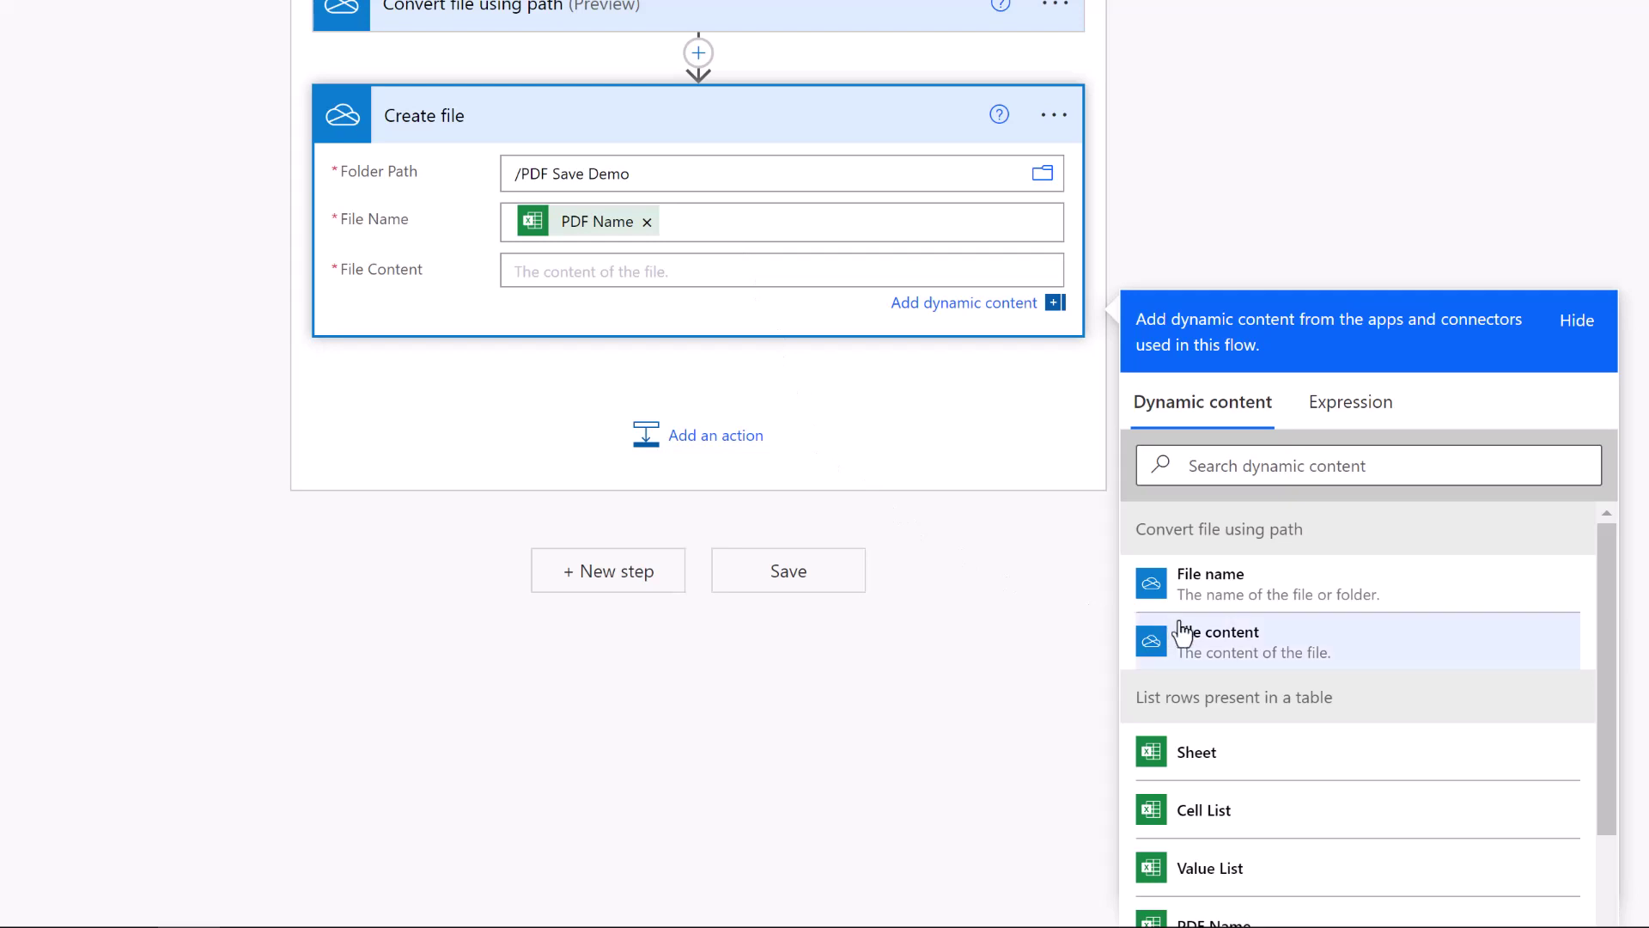
left_click(1236, 661)
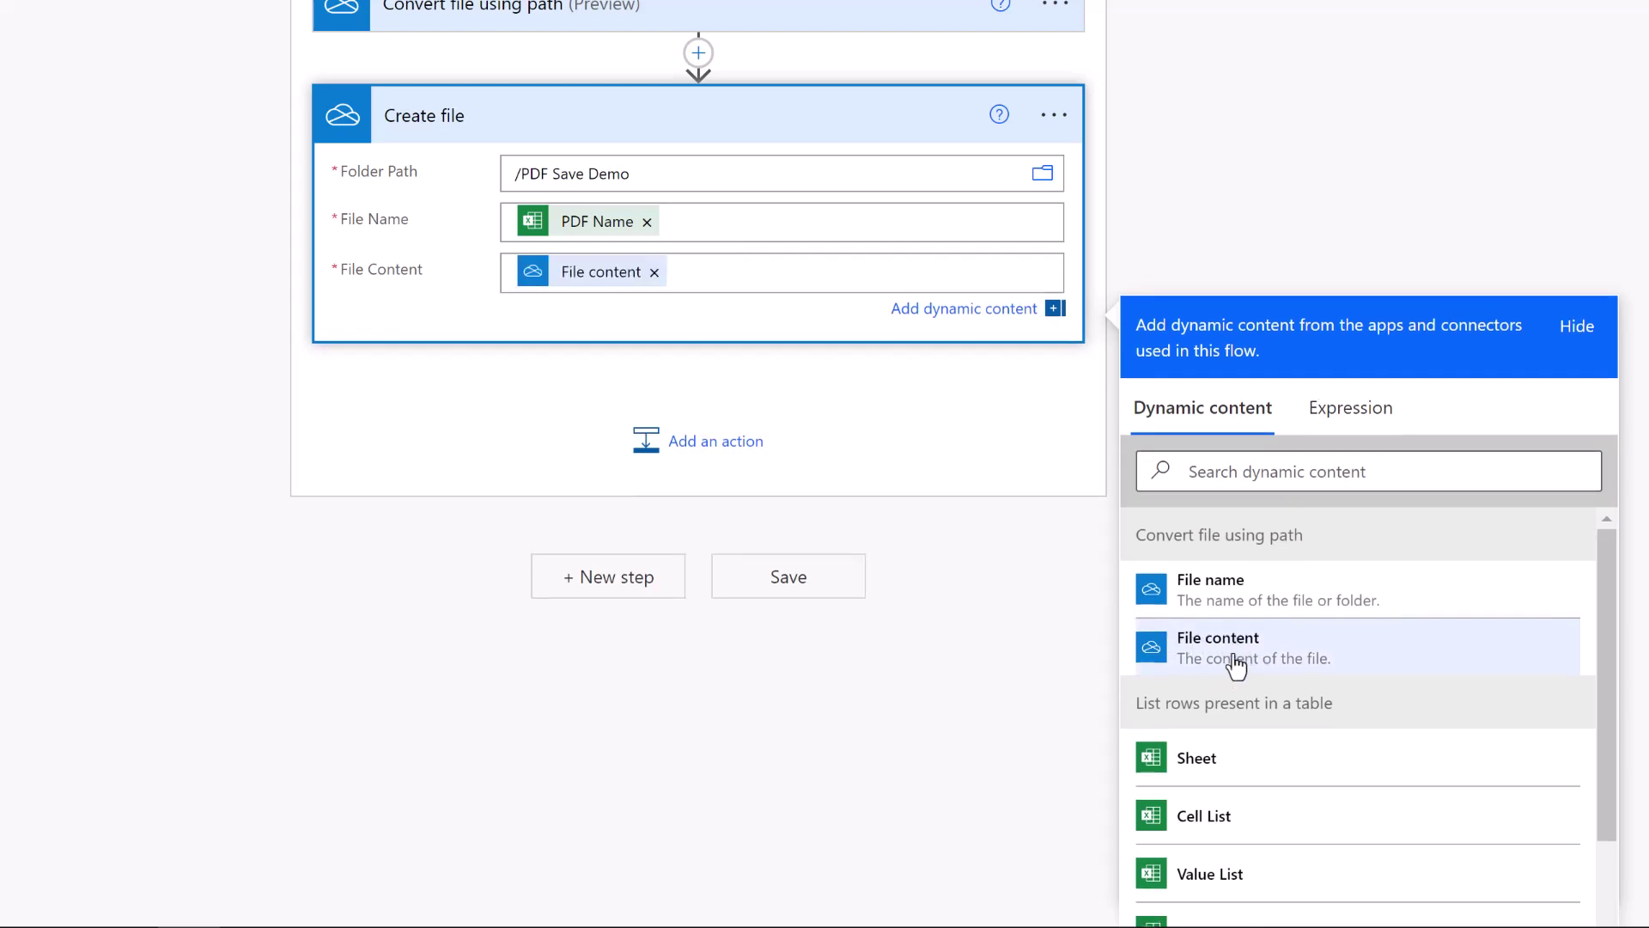
left_click(1002, 485)
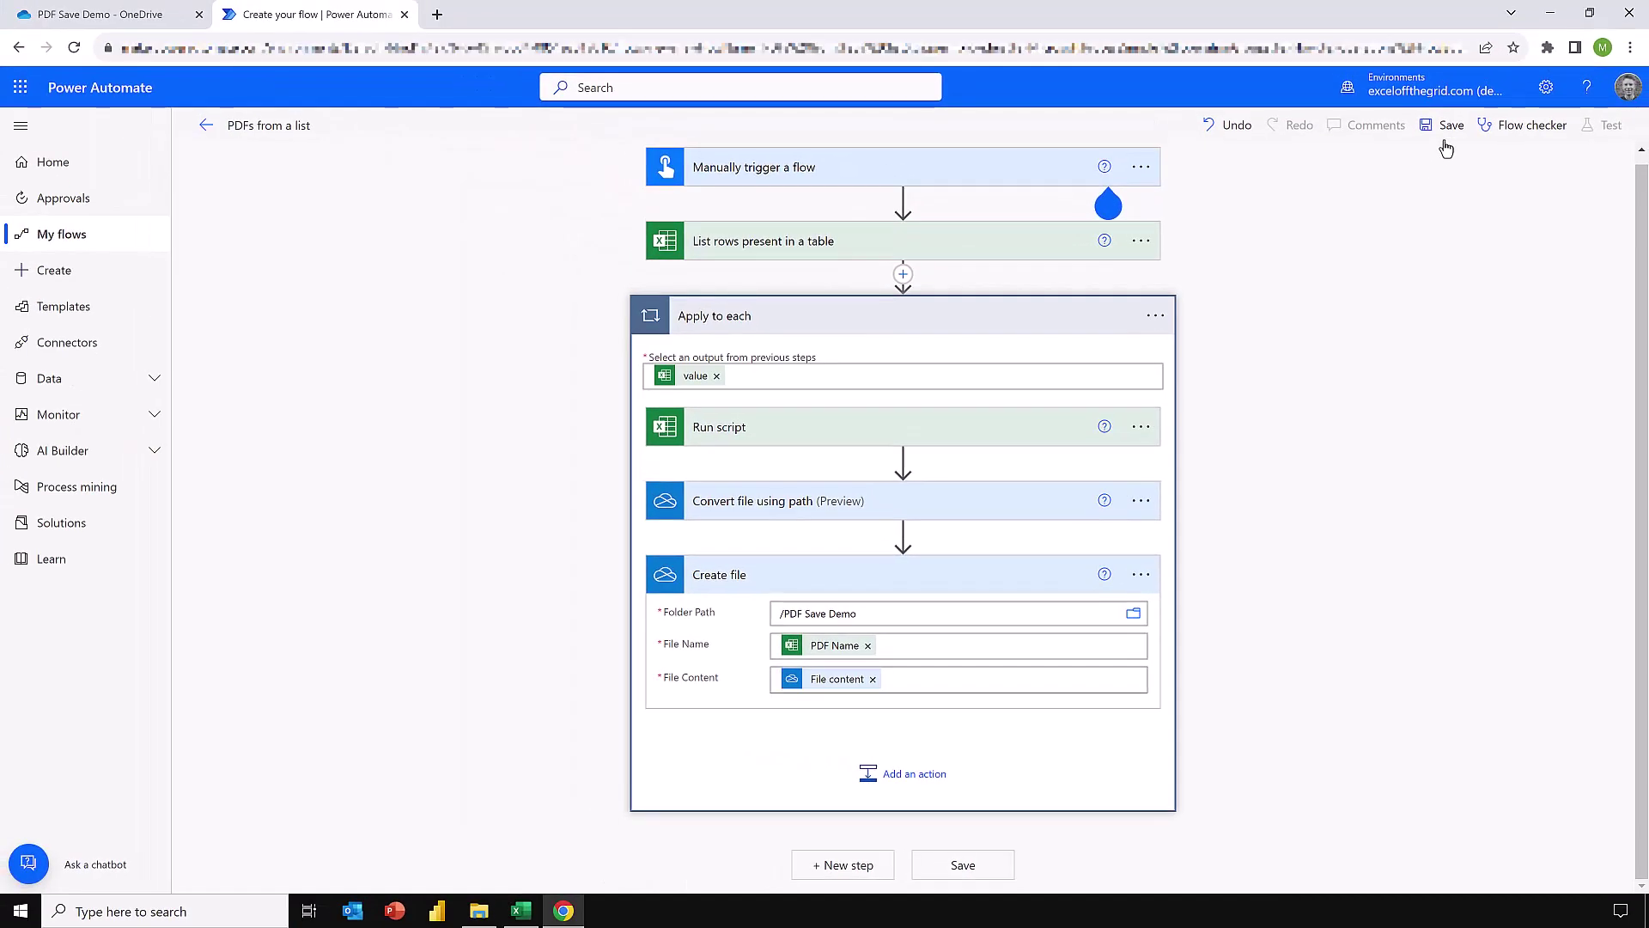
Save the PDFs from a list flow and run a manual test of it.
left_click(1447, 131)
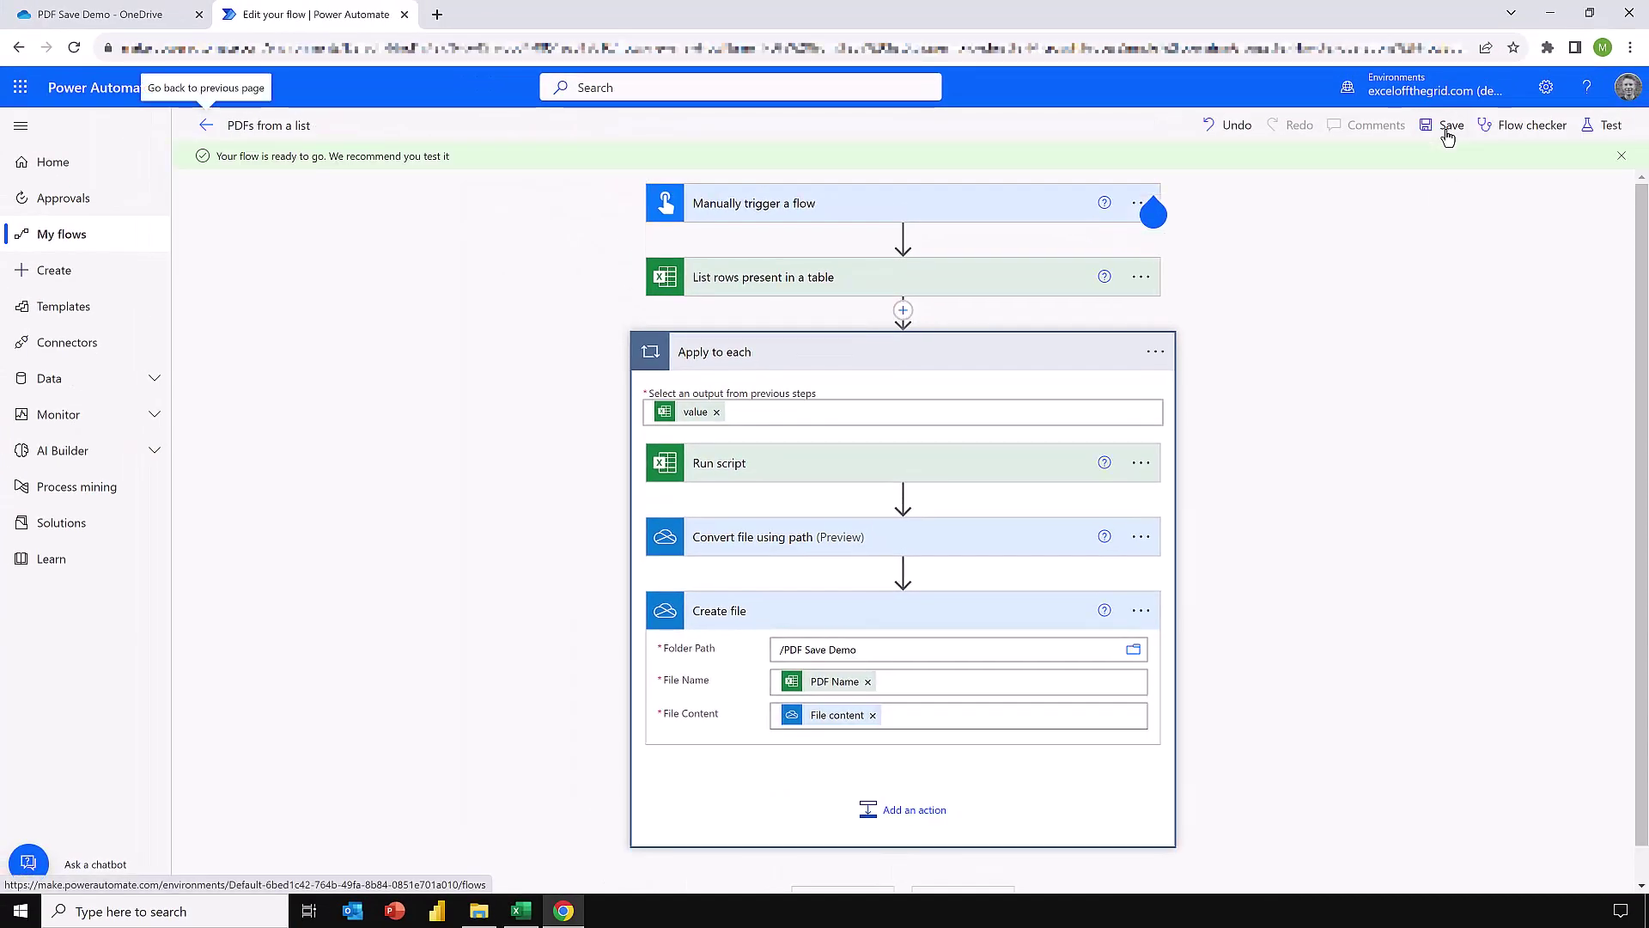
left_click(1610, 126)
left_click(1381, 167)
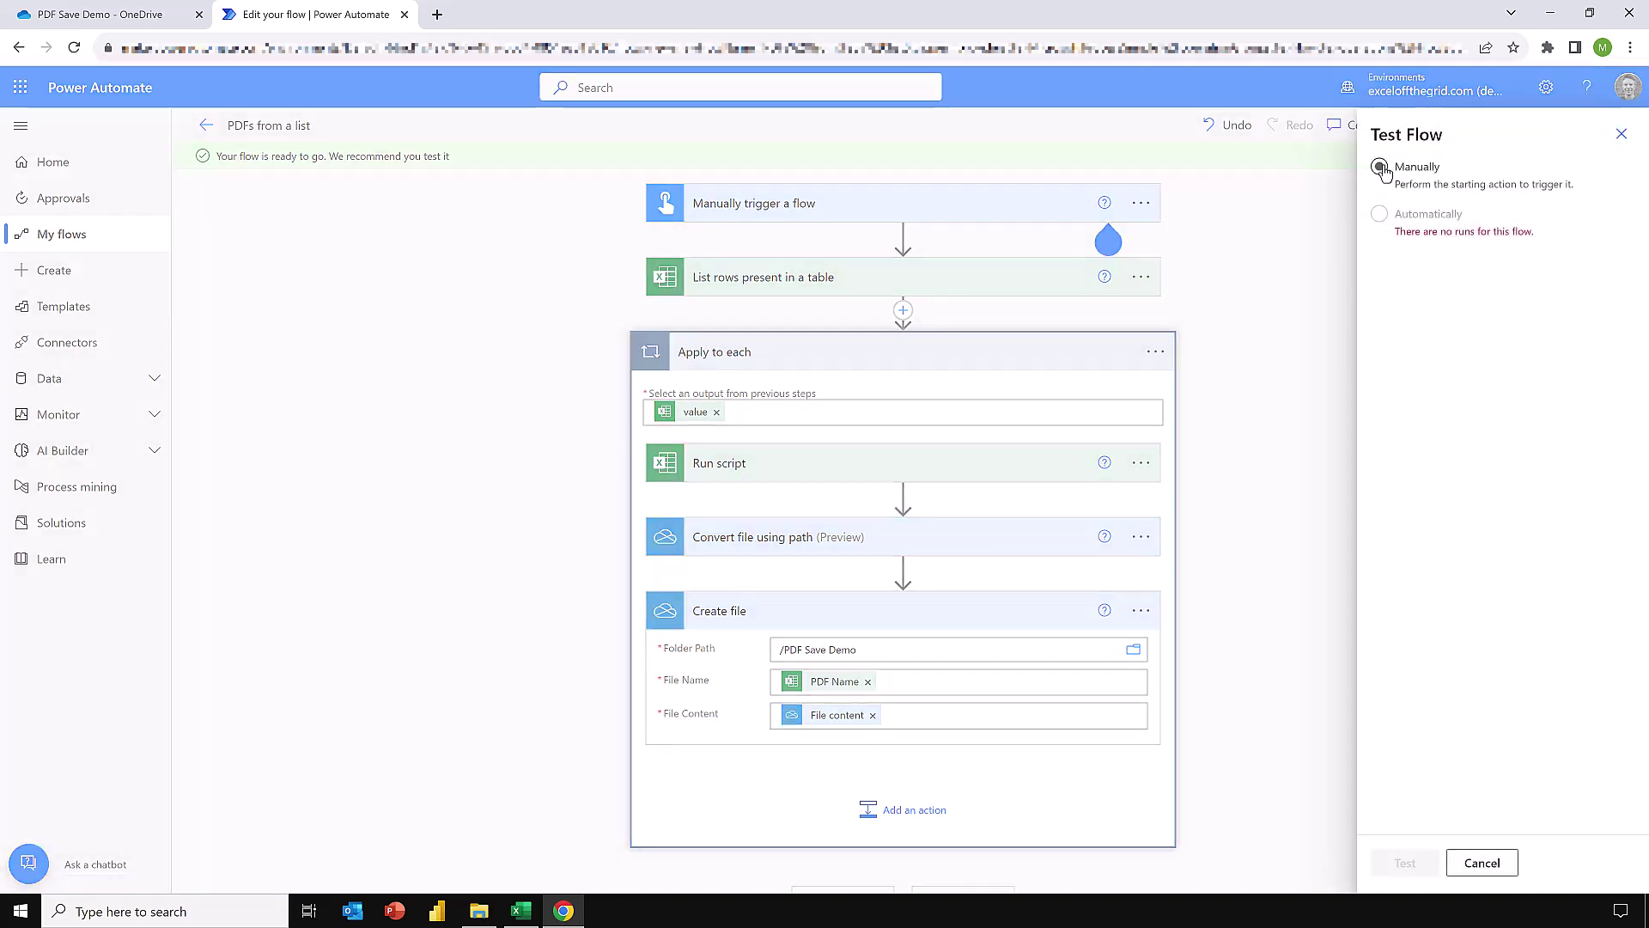
left_click(1402, 863)
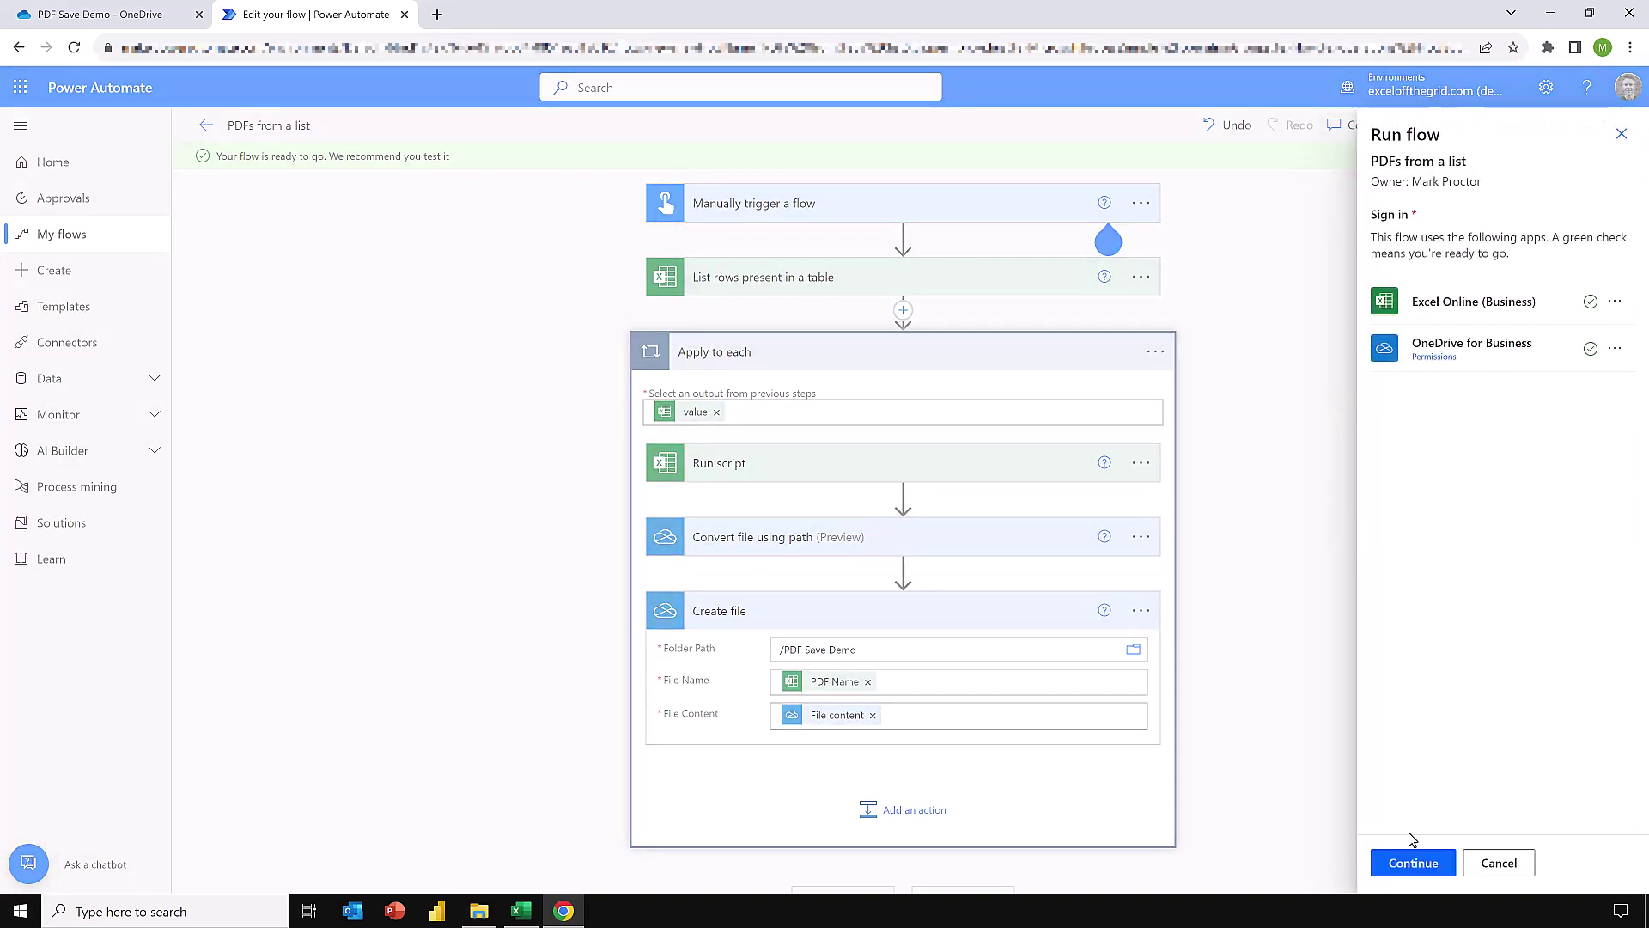
left_click(1413, 863)
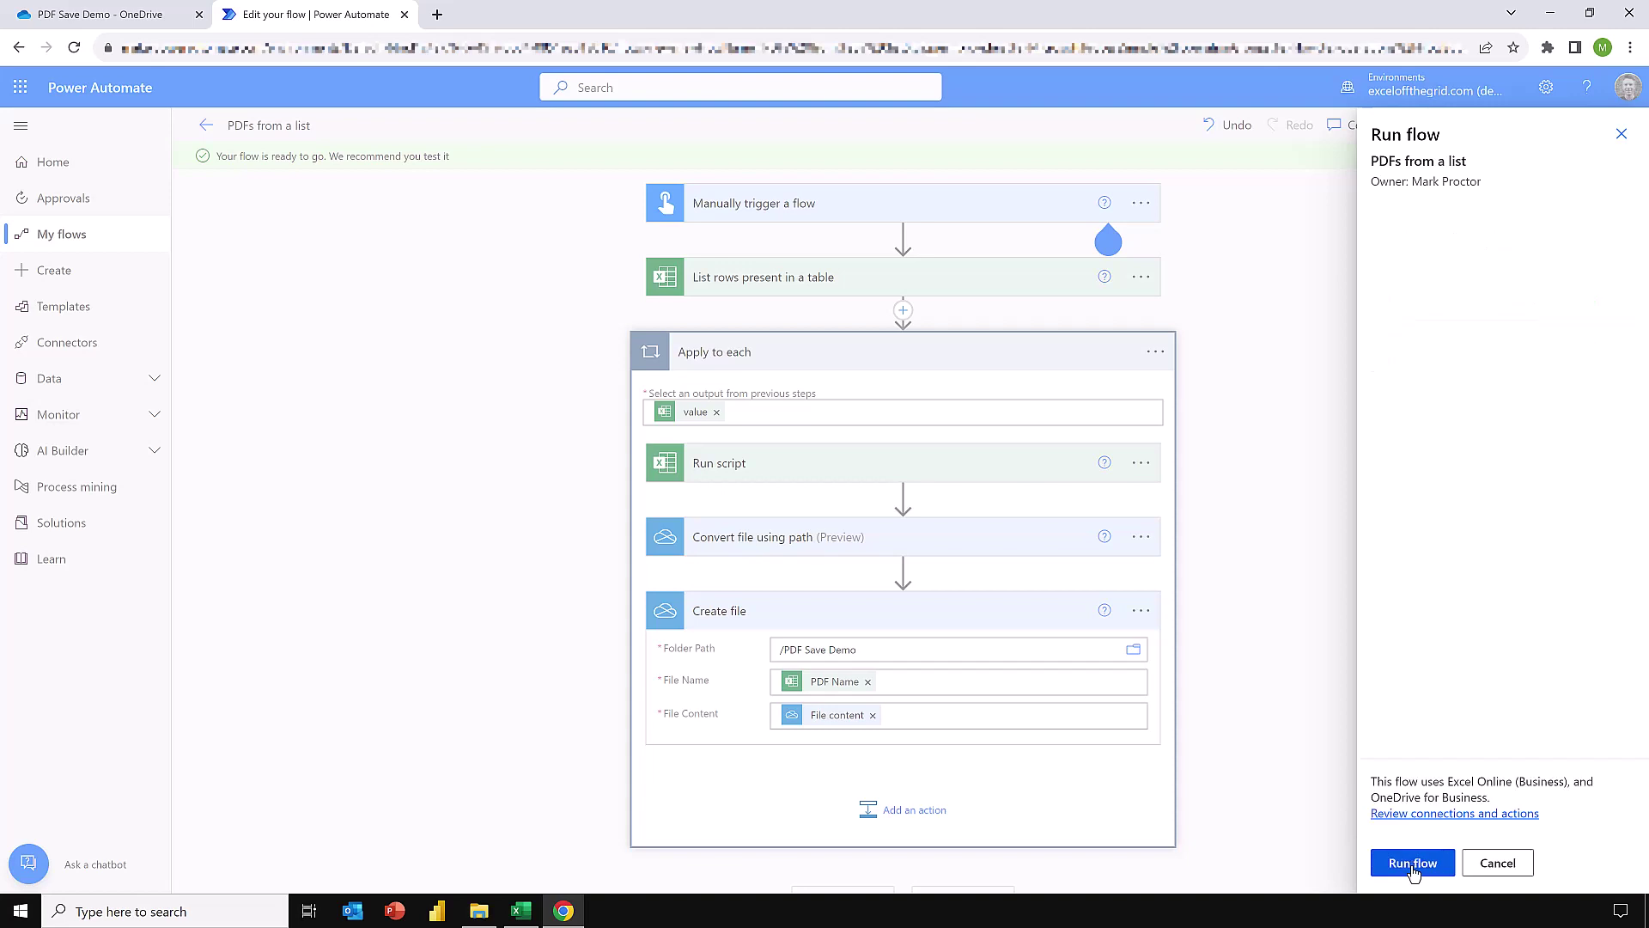
left_click(1414, 871)
left_click(1414, 867)
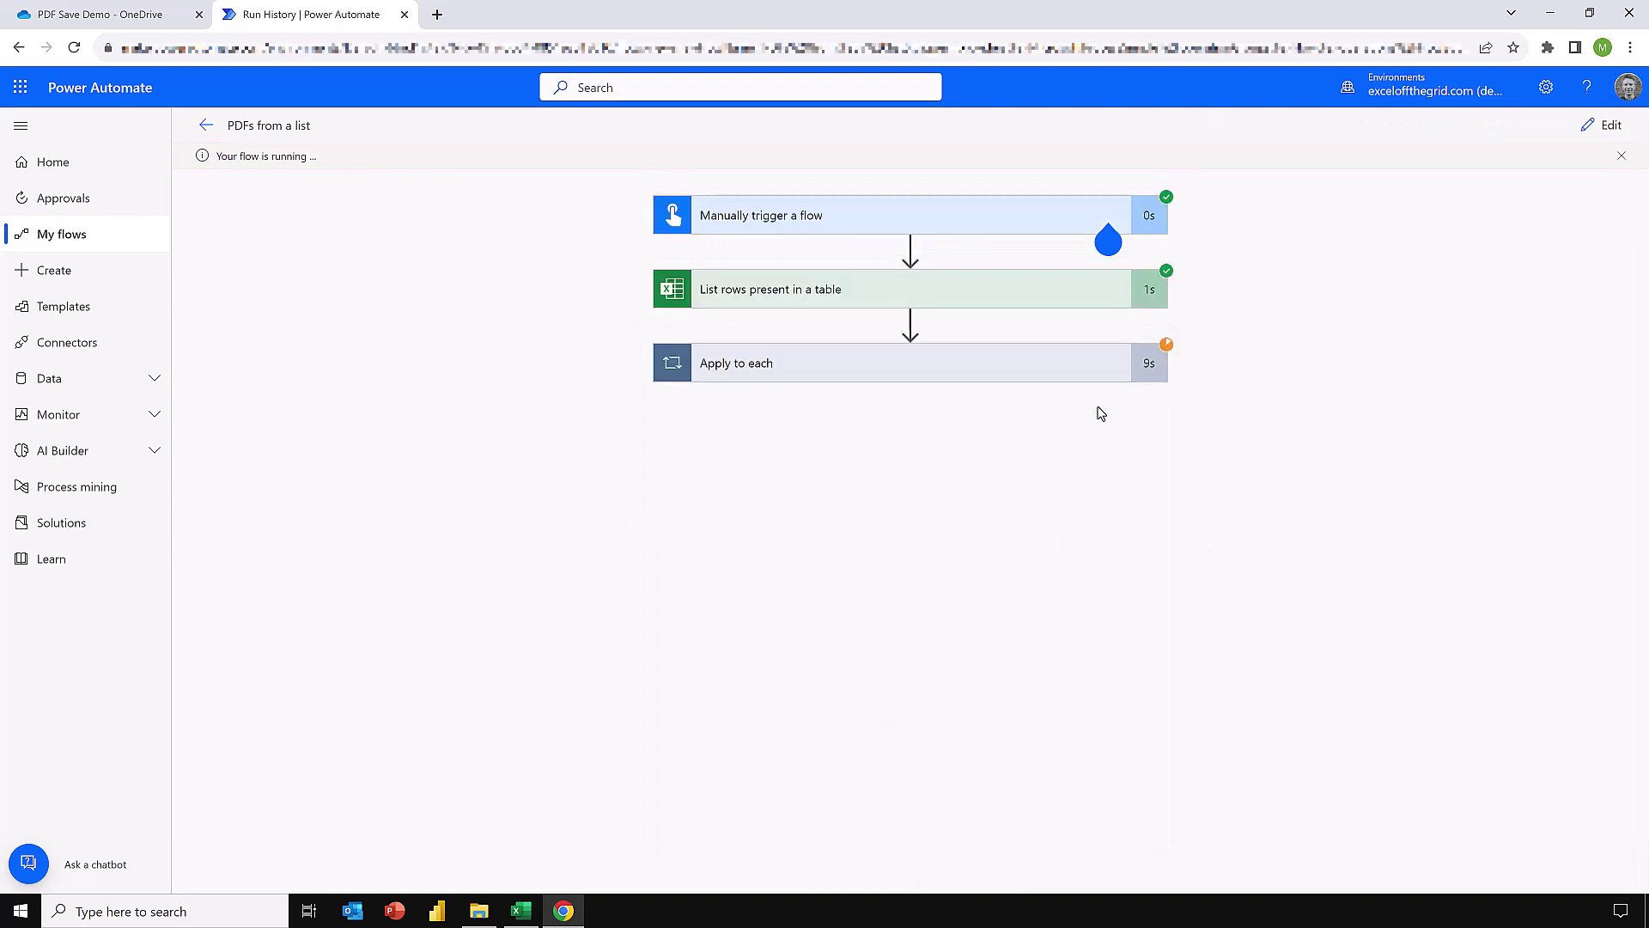
Preview North Region.pdf and Central Region.pdf in the OneDrive PDF Save Demo folder.
left_click(129, 12)
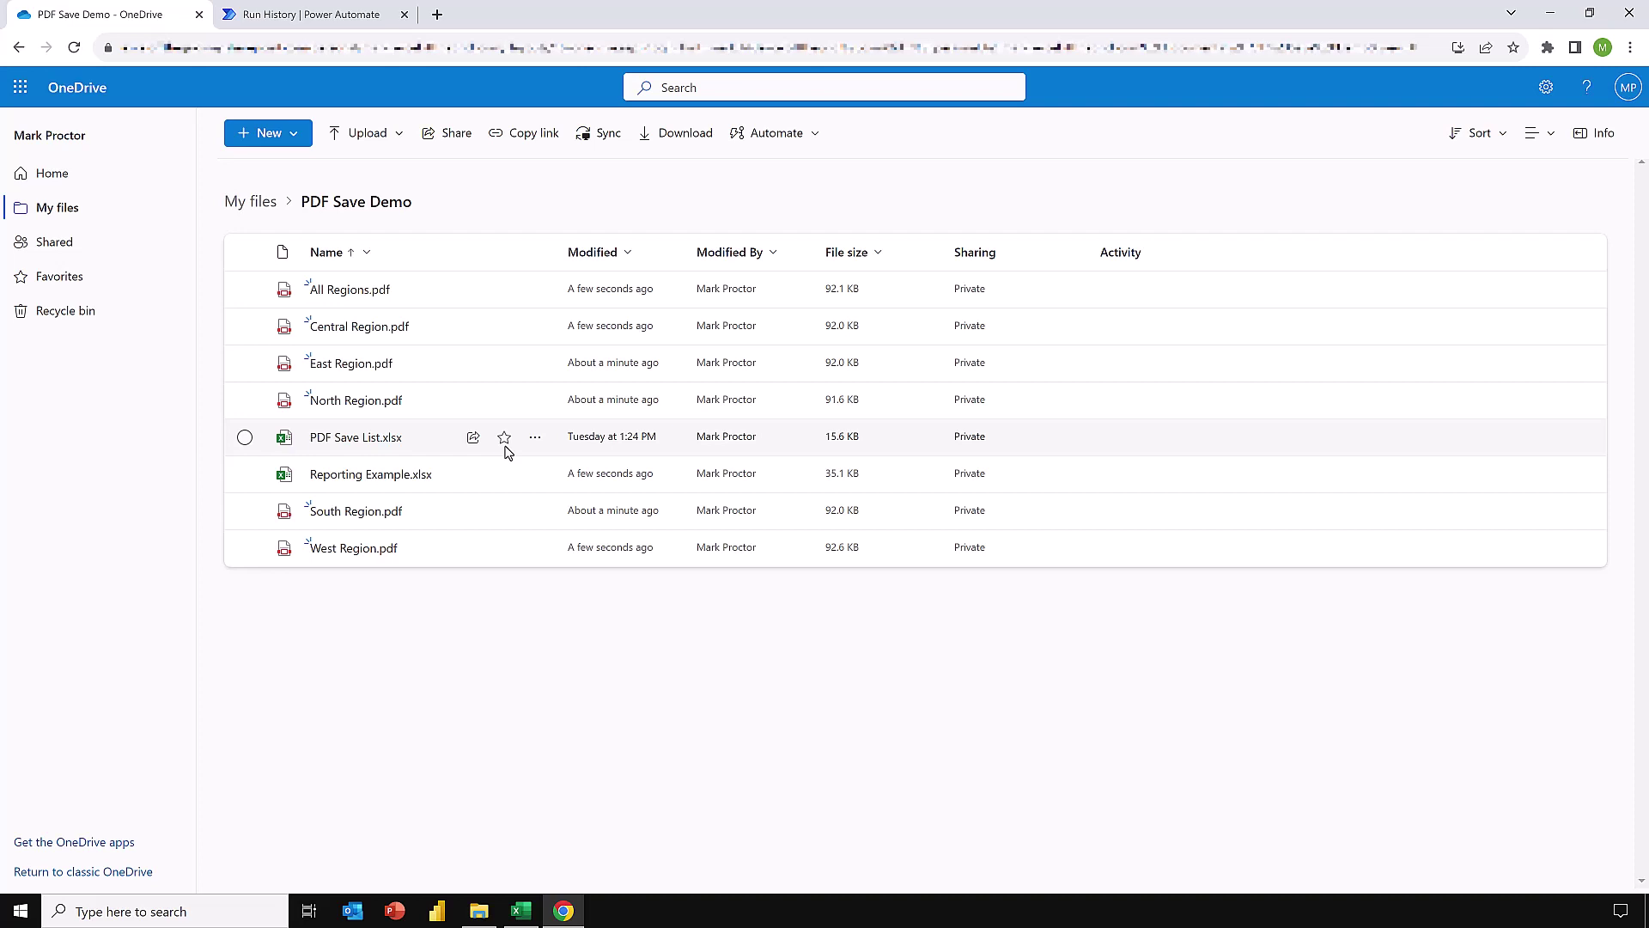
left_click(356, 401)
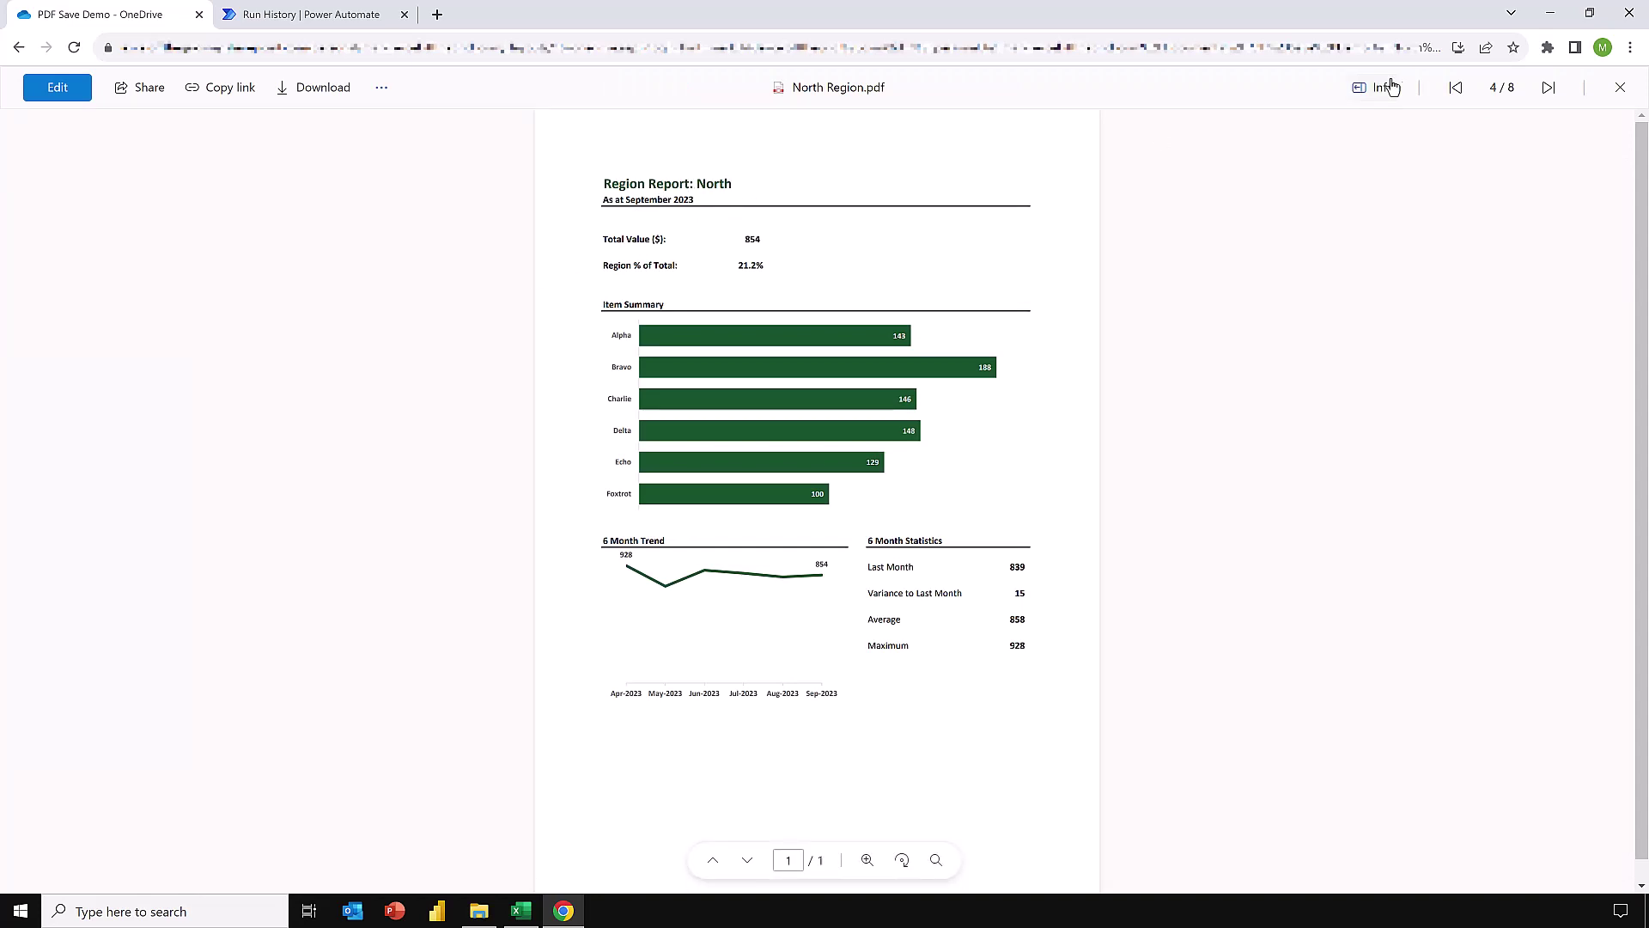
left_click(1619, 87)
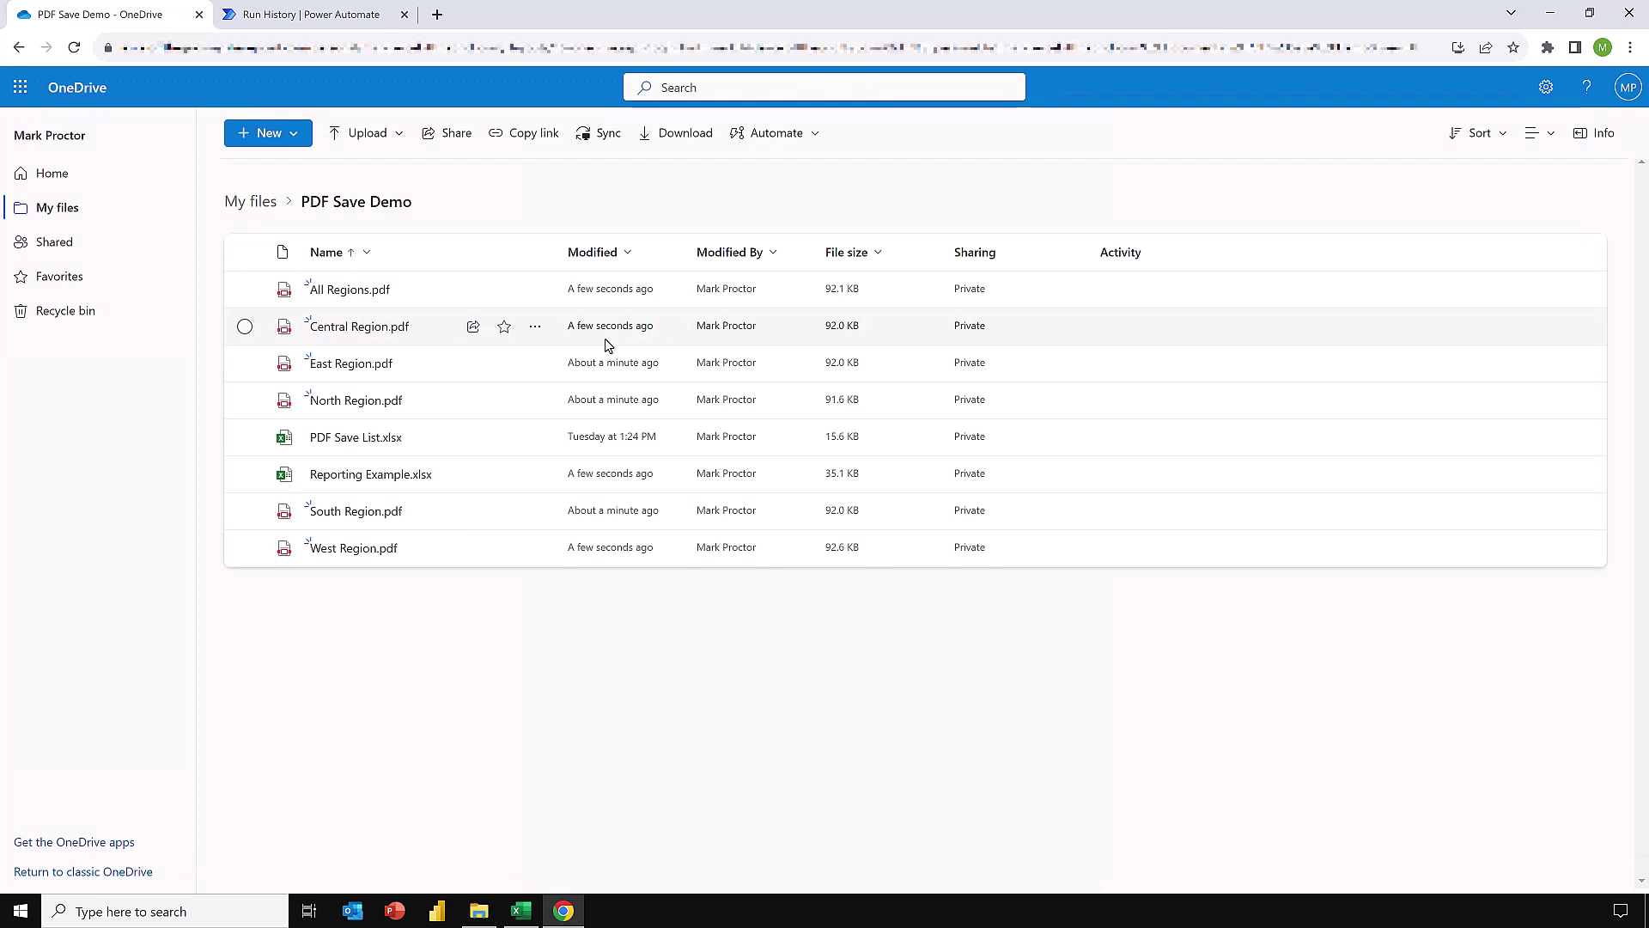
left_click(354, 331)
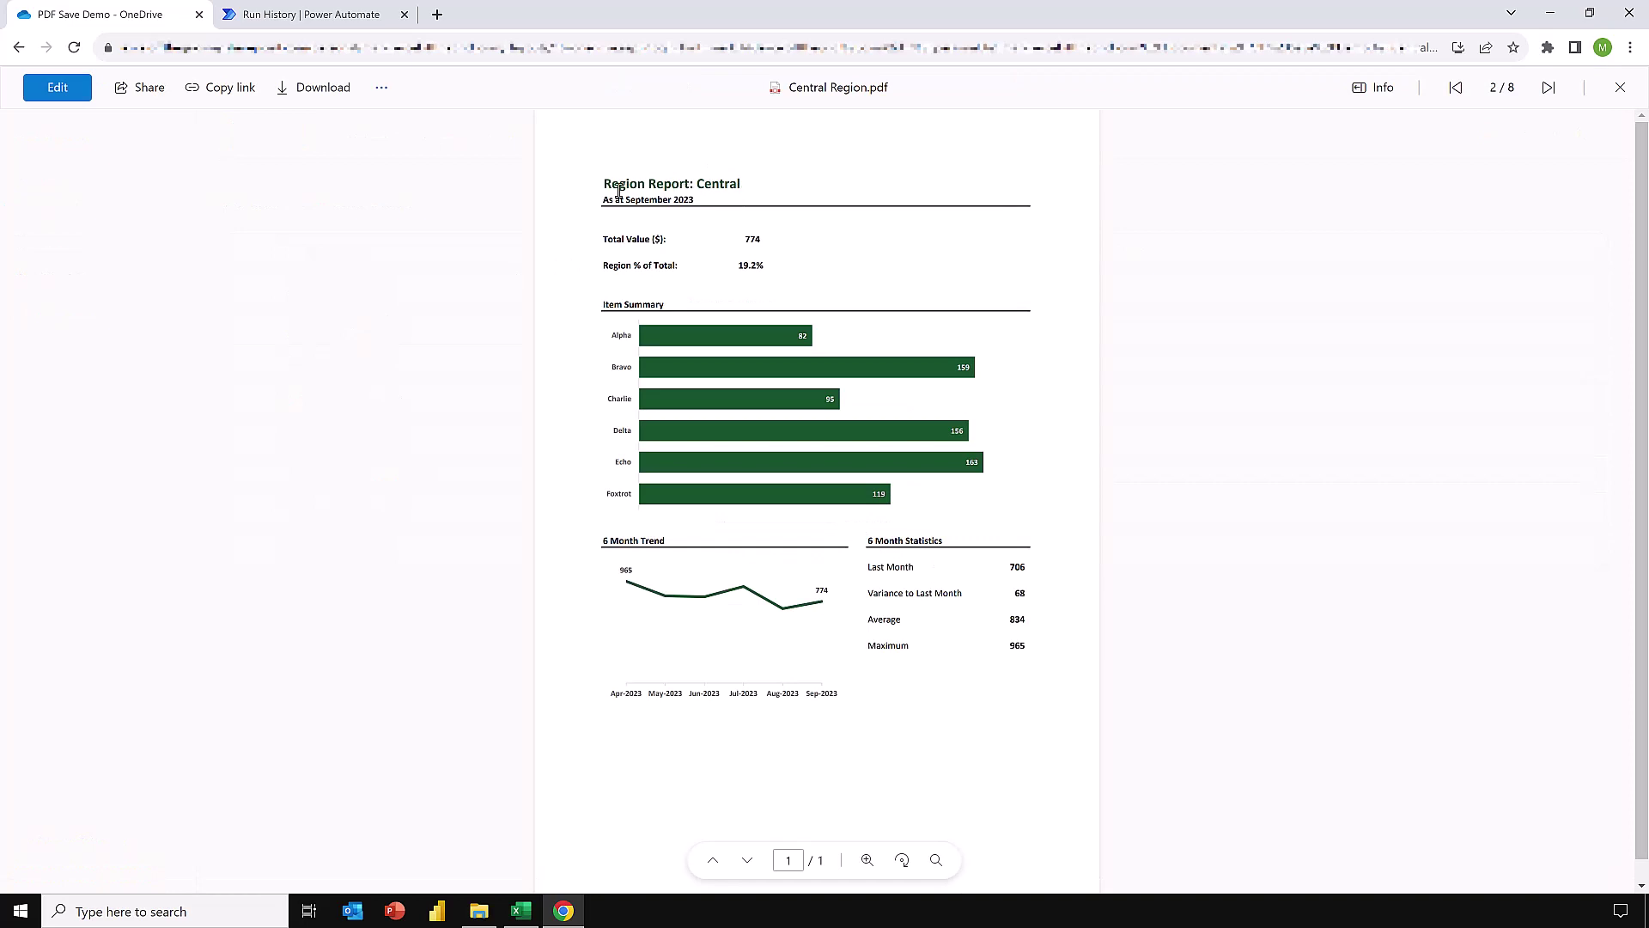
left_click(1619, 86)
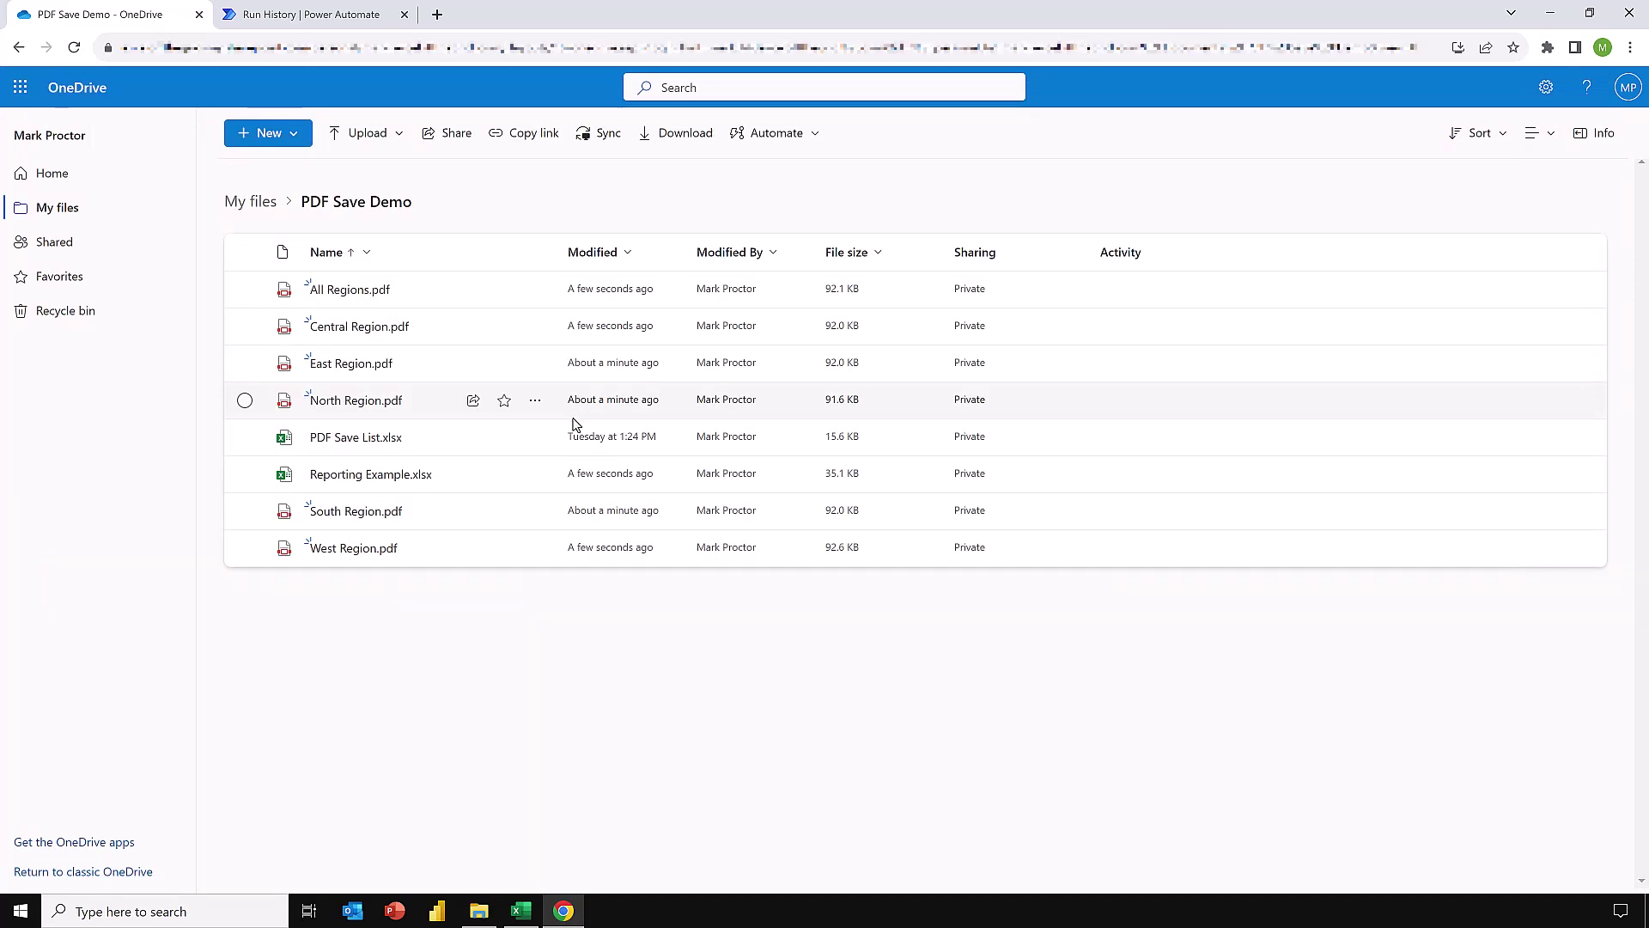
Open PDF Save List.xlsx from the OneDrive file list in Excel for the web.
left_click(367, 440)
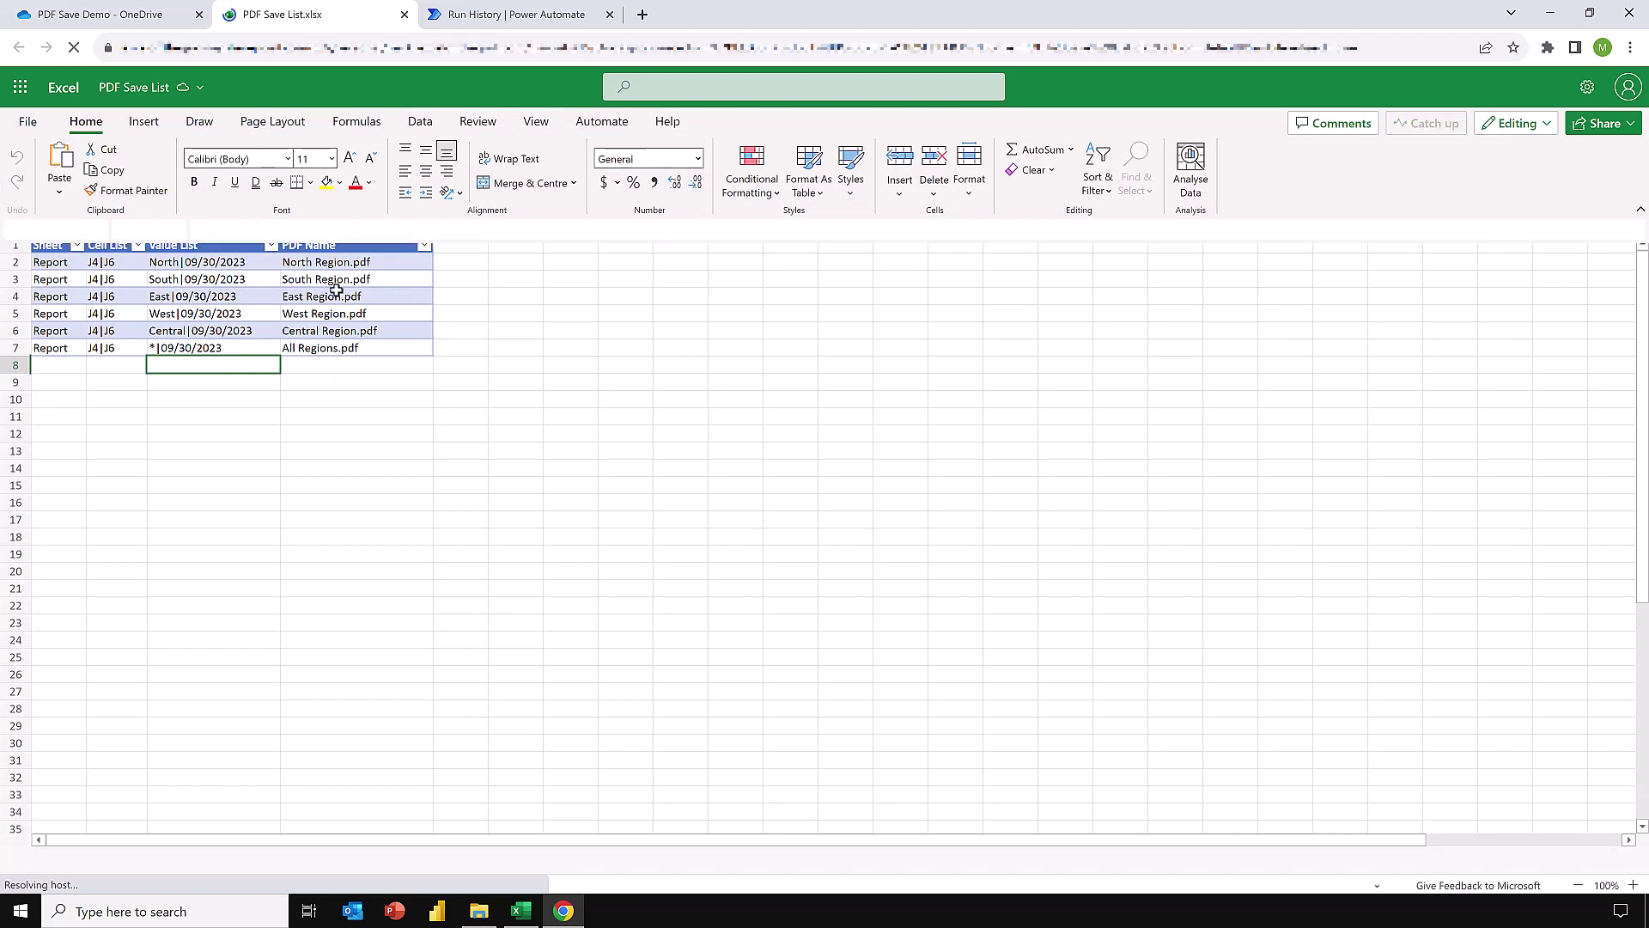
Return to the flow's details page in Power Automate and dismiss the flow-ready notice.
left_click(541, 19)
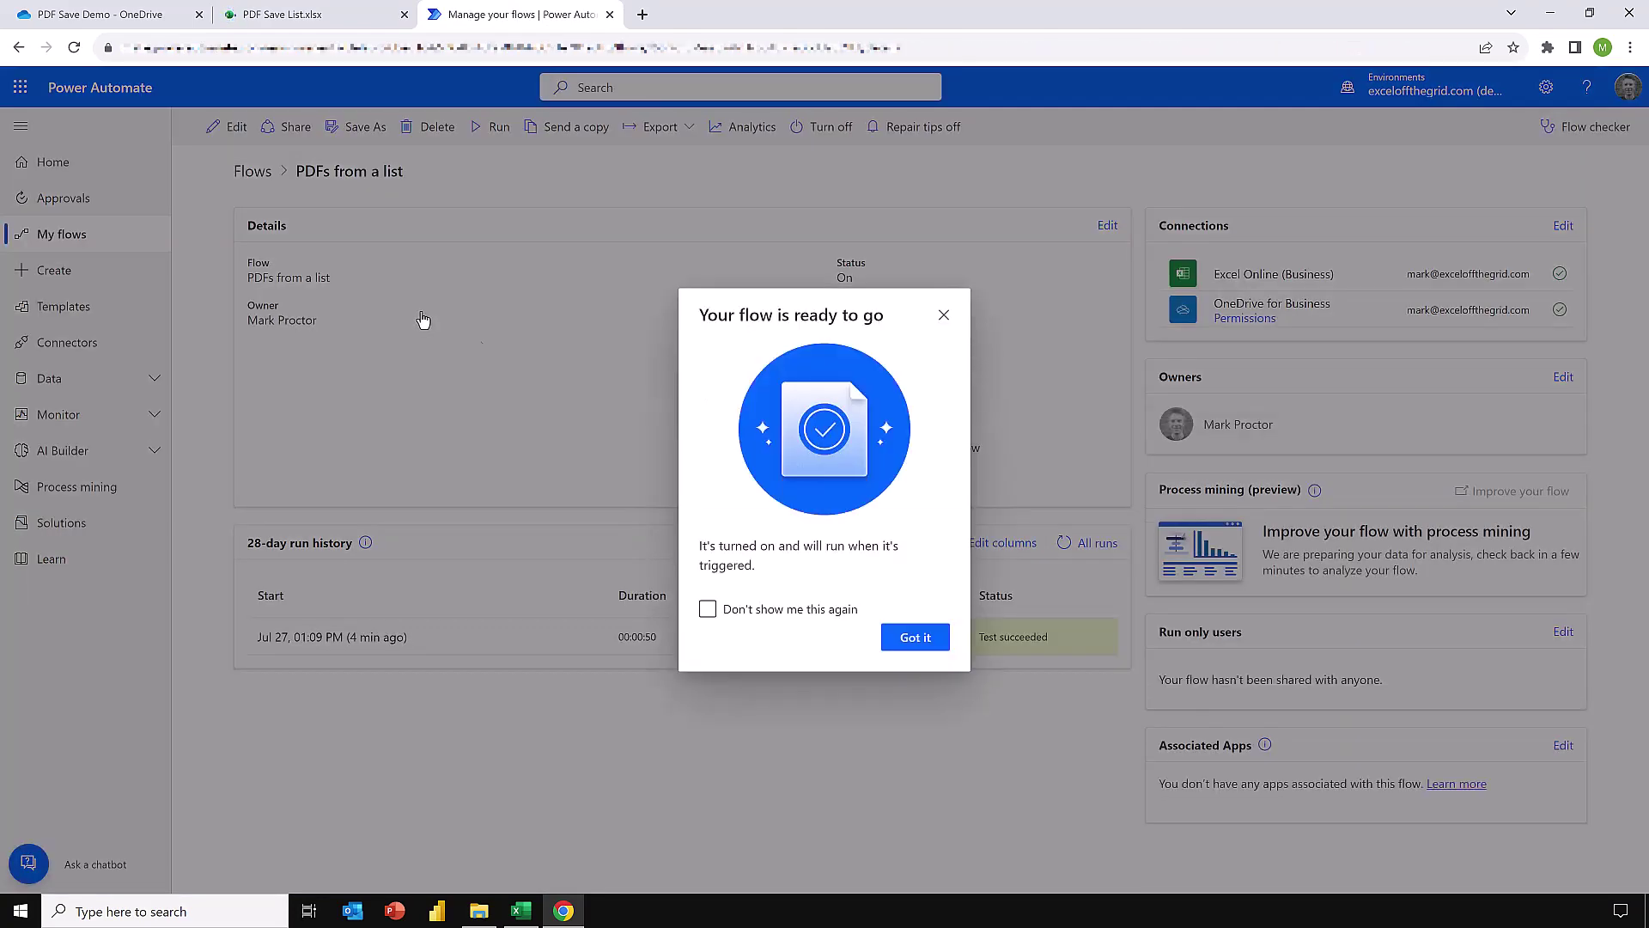
left_click(924, 637)
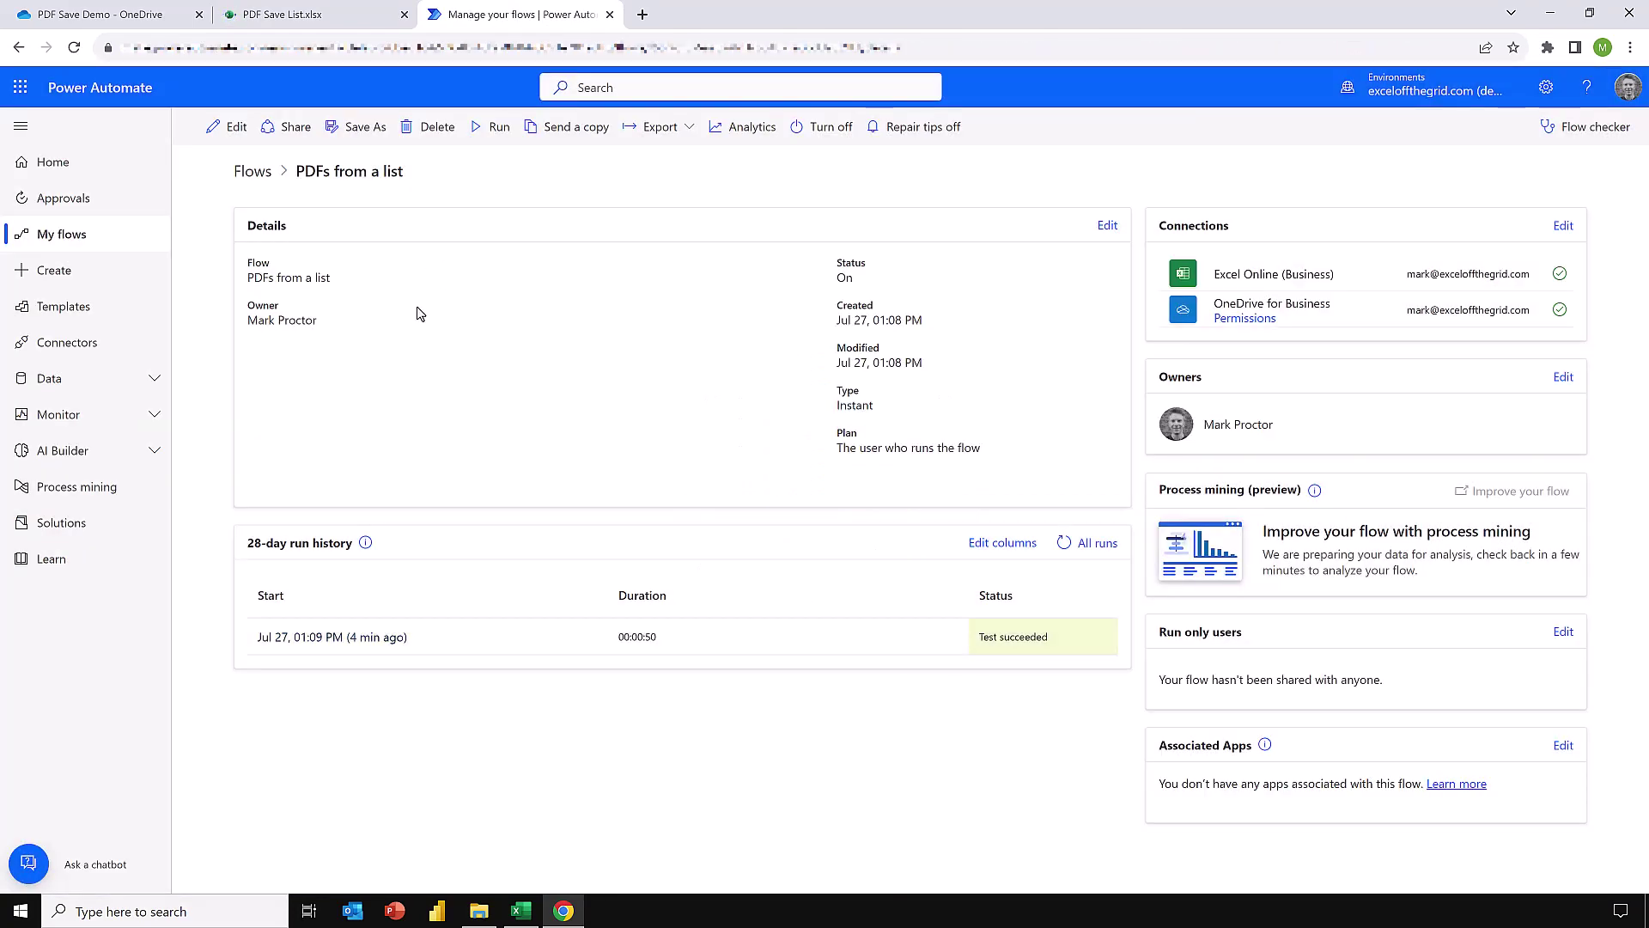